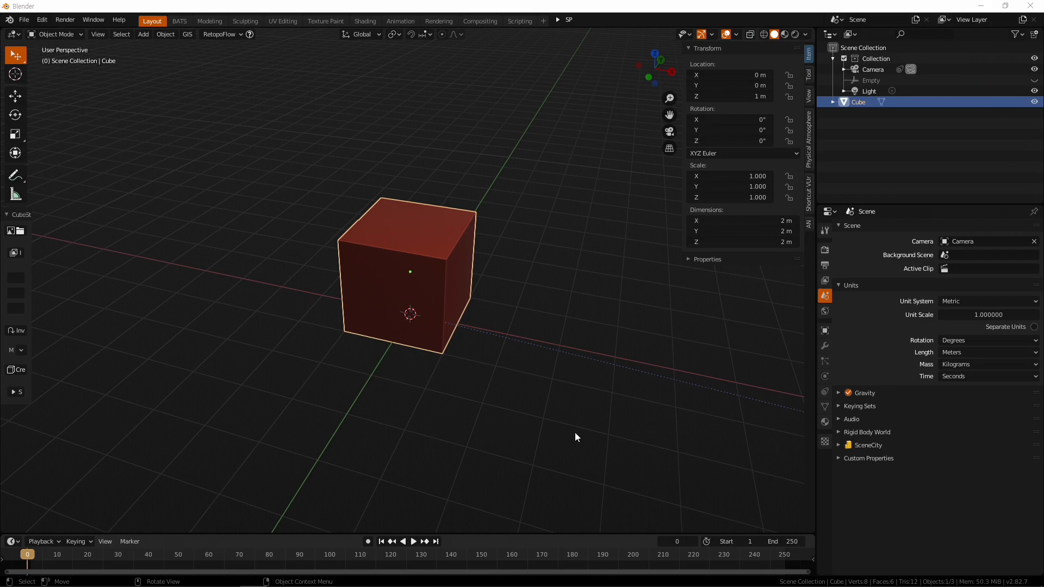
Delete the default cube from the scene
key("Delete")
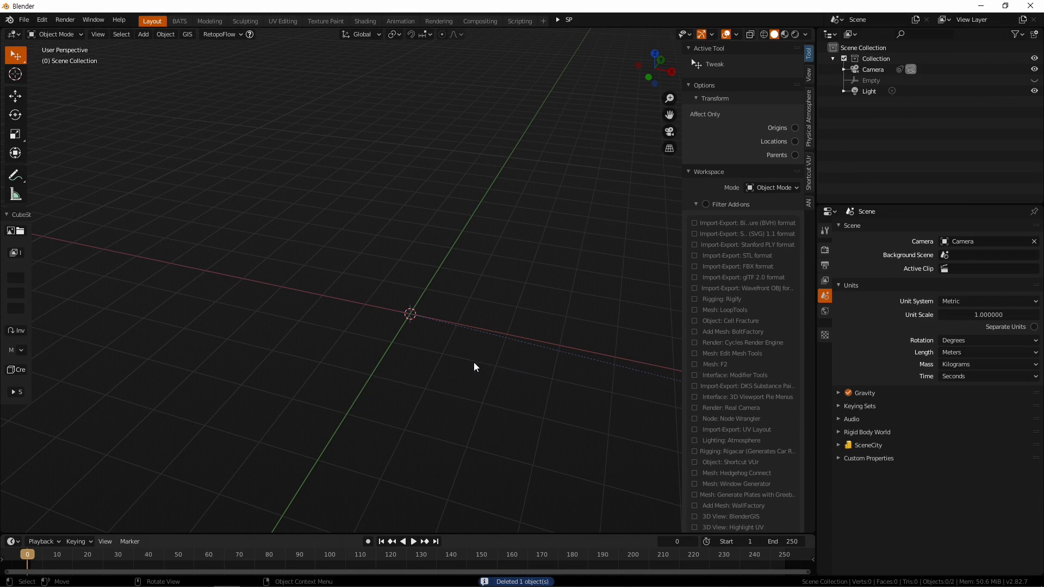
middle_click_drag(433, 366, 468, 364)
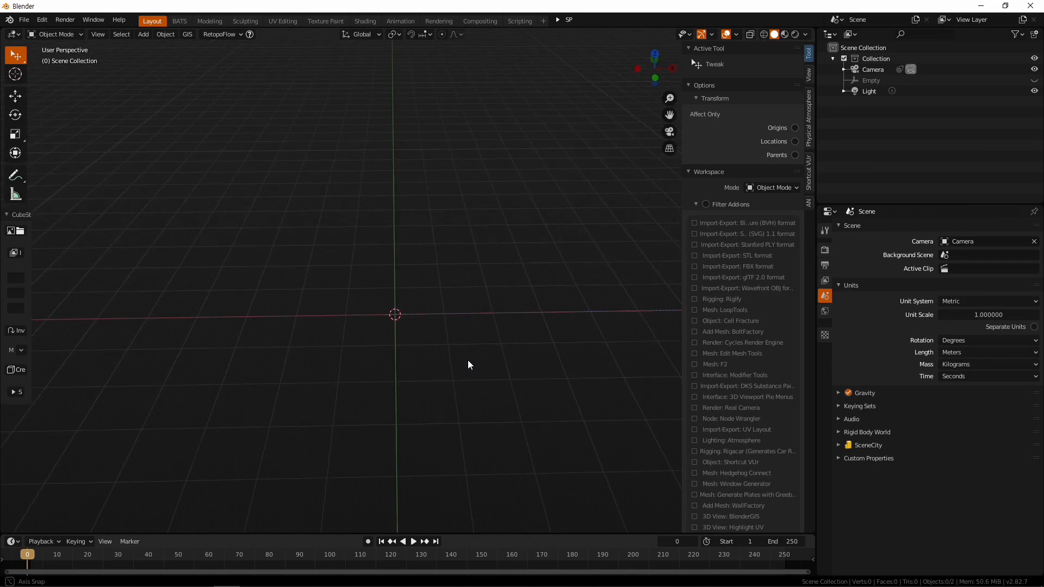
Search the add-on preferences for "rigi", view the Rigging: Rigify add-on's details, and close the preferences
left_click(42, 20)
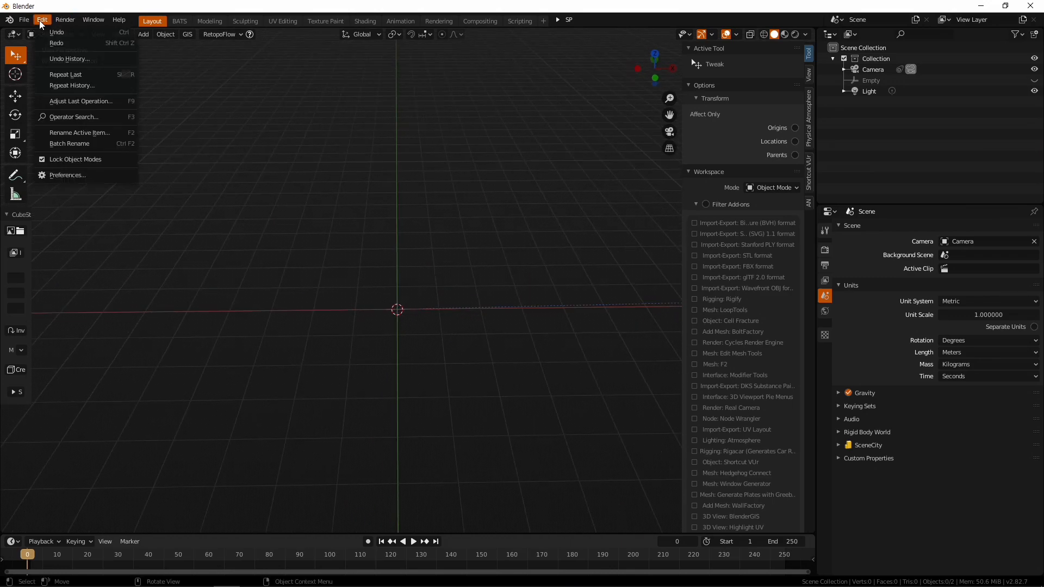
left_click(93, 175)
left_click_drag(207, 48, 461, 134)
left_click(563, 164)
type("rigi")
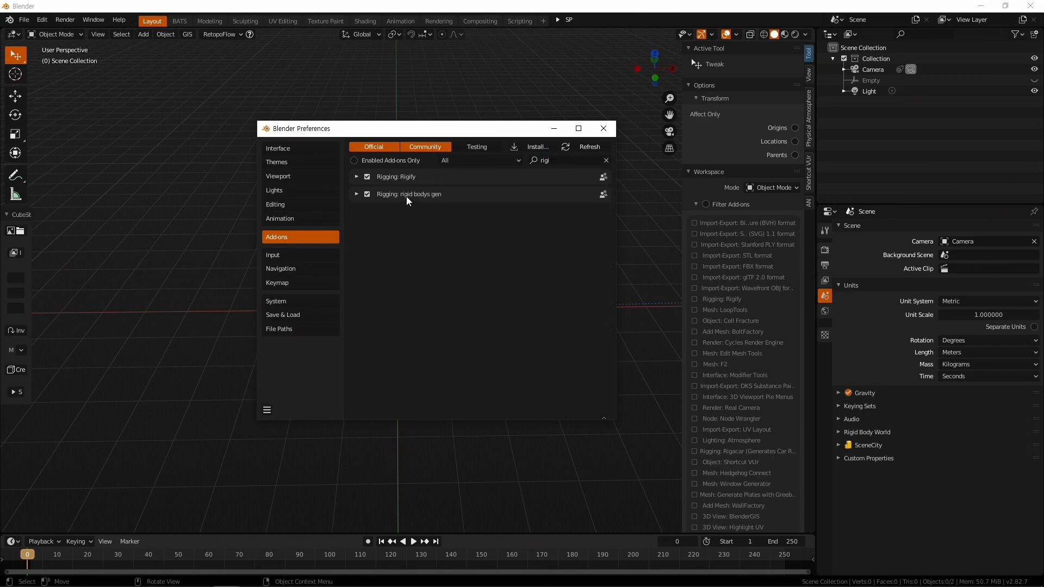
left_click(356, 177)
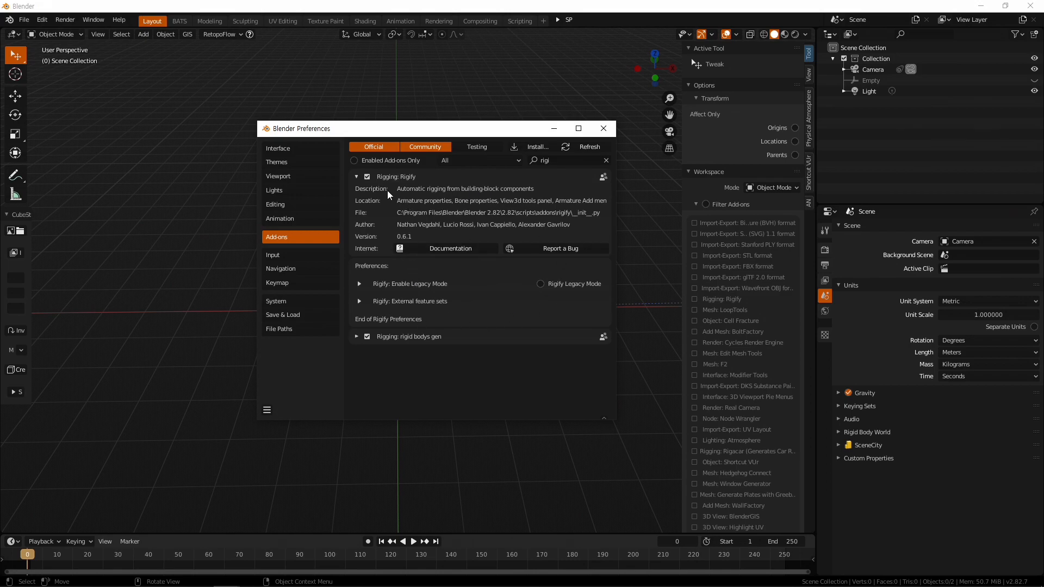
left_click(610, 135)
Start the Shortcut VUr add-on's on-screen input display with its Center dock setting
middle_click_drag(405, 310, 427, 334)
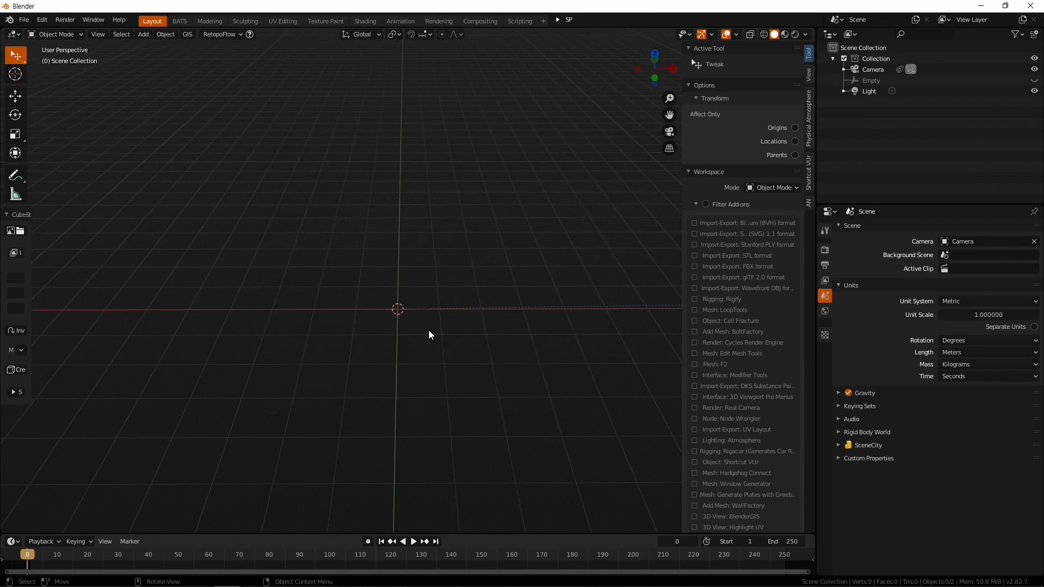
left_click(804, 140)
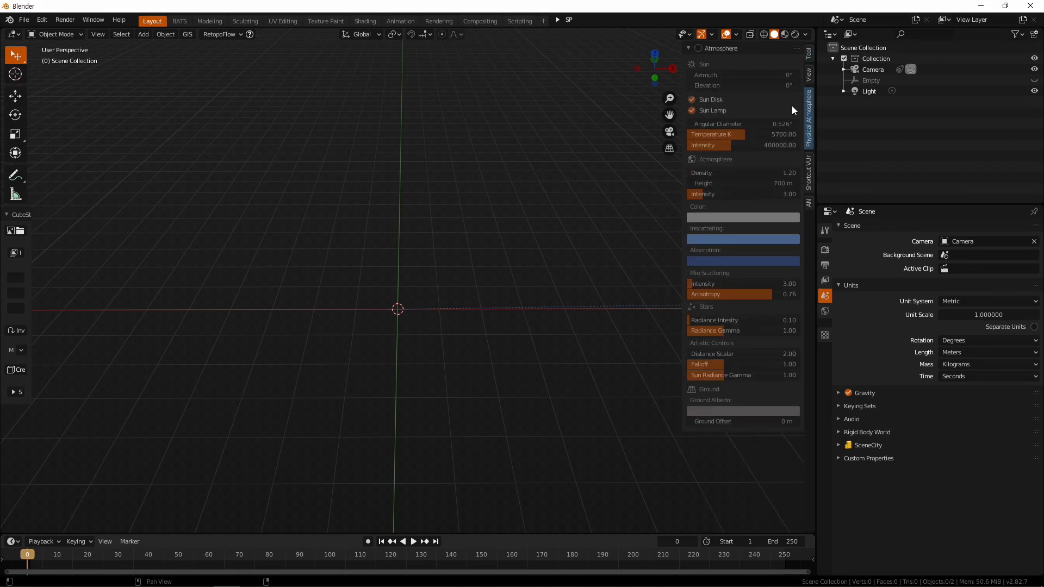
left_click(808, 173)
left_click(696, 64)
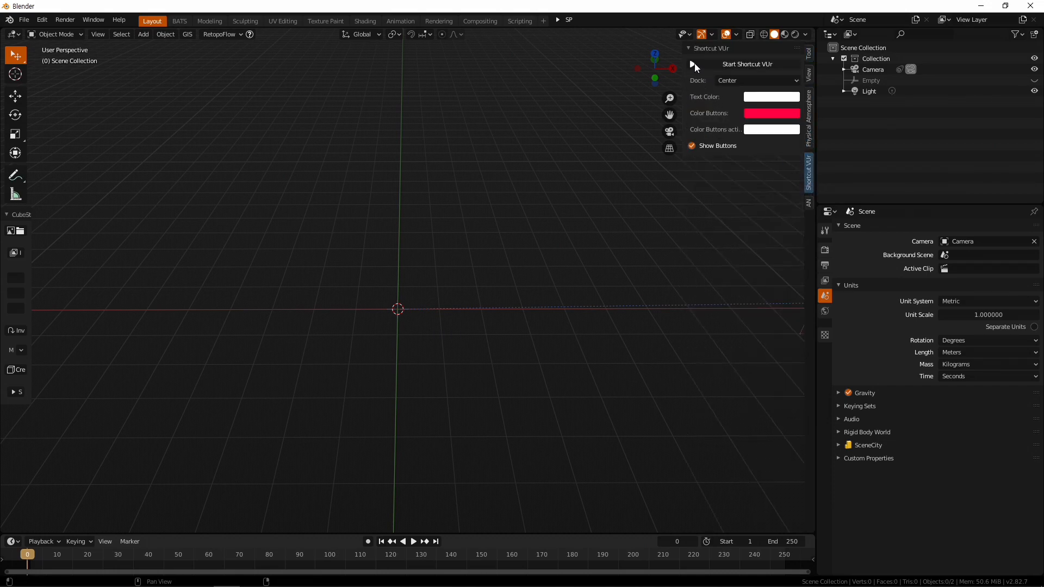
Add a single-bone armature at the origin, view it up close, and delete it
middle_click_drag(401, 289, 436, 342)
key("shift+a")
mouse_move(415, 435)
mouse_move(418, 413)
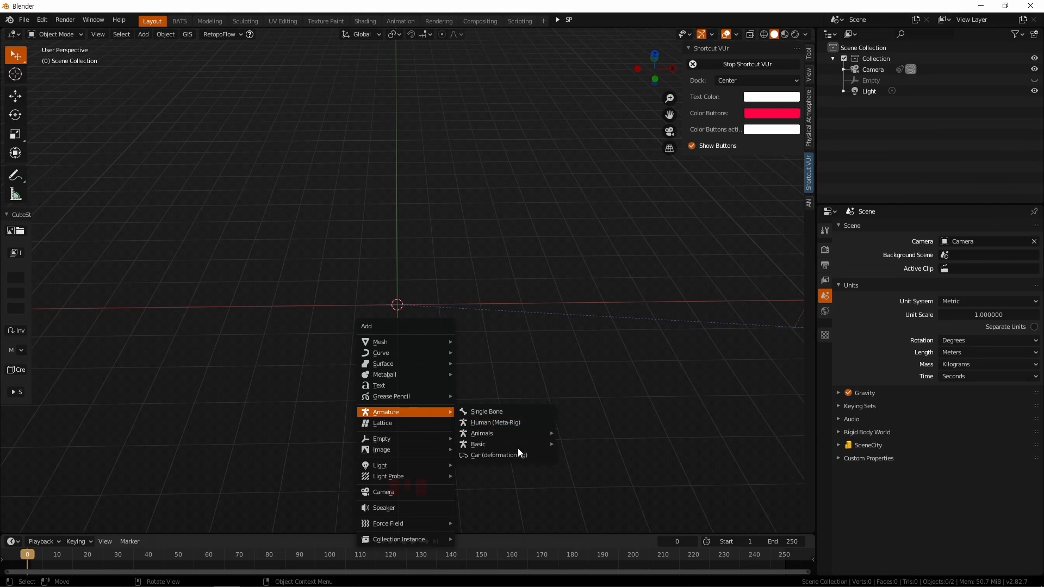
left_click(510, 414)
middle_click_drag(516, 367, 466, 352)
scroll(443, 330, "up", 6)
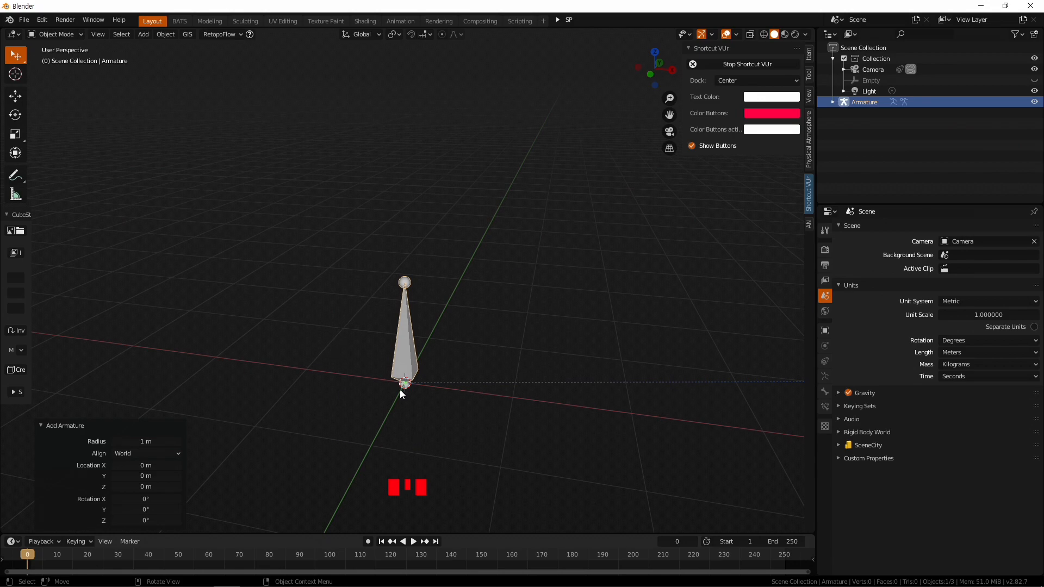
mouse_move(435, 393)
middle_mouse_down()
mouse_move(448, 406)
mouse_move(434, 396)
middle_mouse_up()
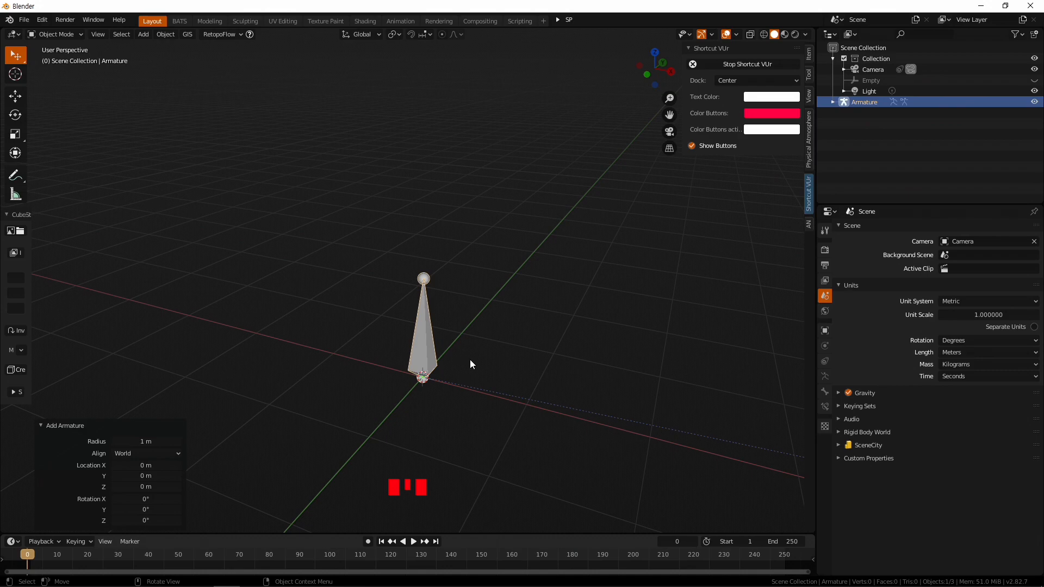
key("Delete")
Add the Cat (Meta-Rig) animal armature, view its bone structure up close, and delete it
key("shift+a")
mouse_move(474, 356)
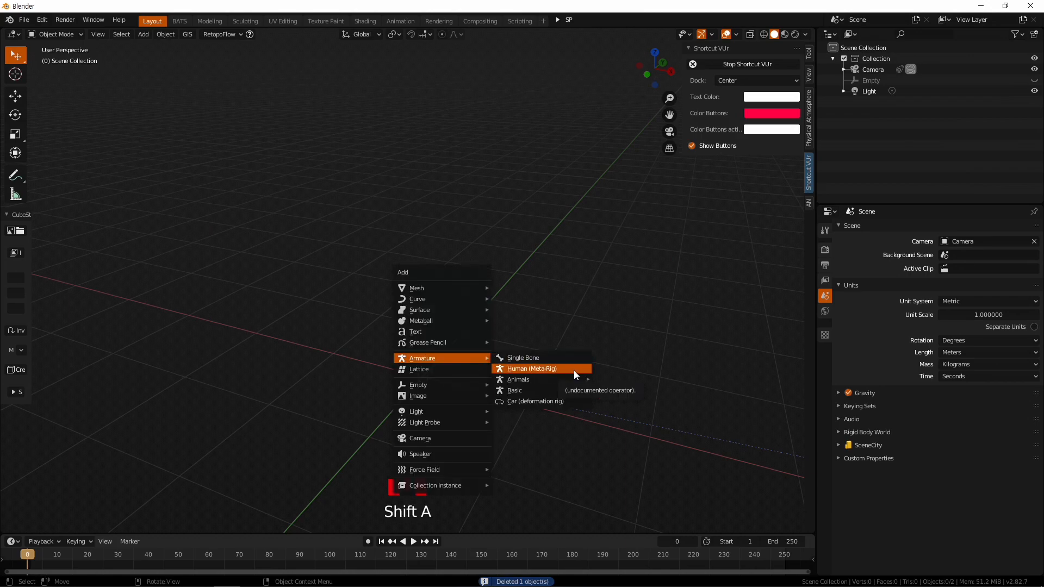
mouse_move(540, 386)
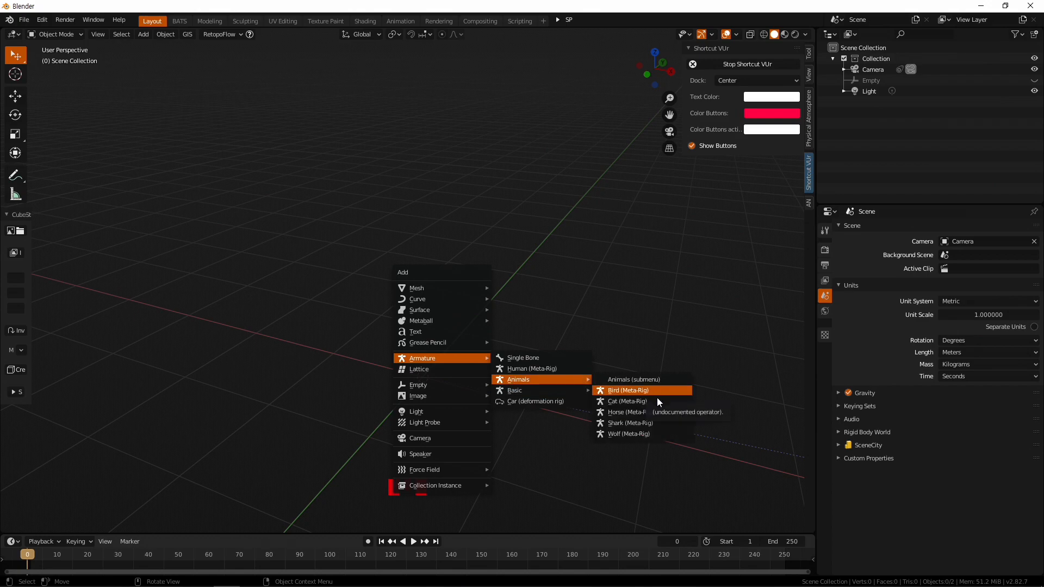
left_click(649, 402)
scroll(424, 380, "up", 3)
middle_click_drag(434, 389, 485, 309)
scroll(485, 308, "up", 6)
middle_click_drag(473, 348, 517, 348, "shift")
scroll(454, 334, "up", 3)
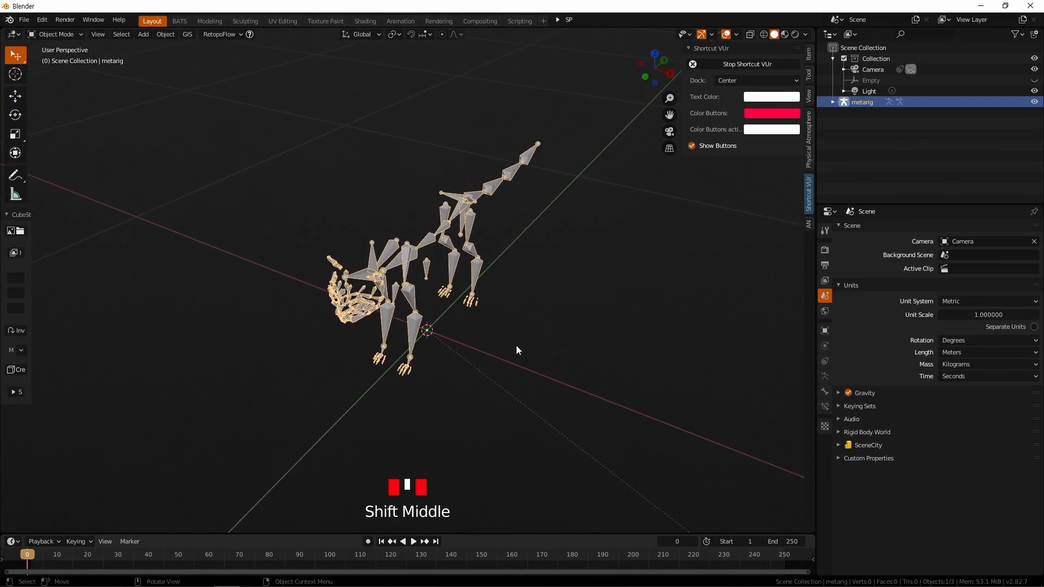
key("Delete")
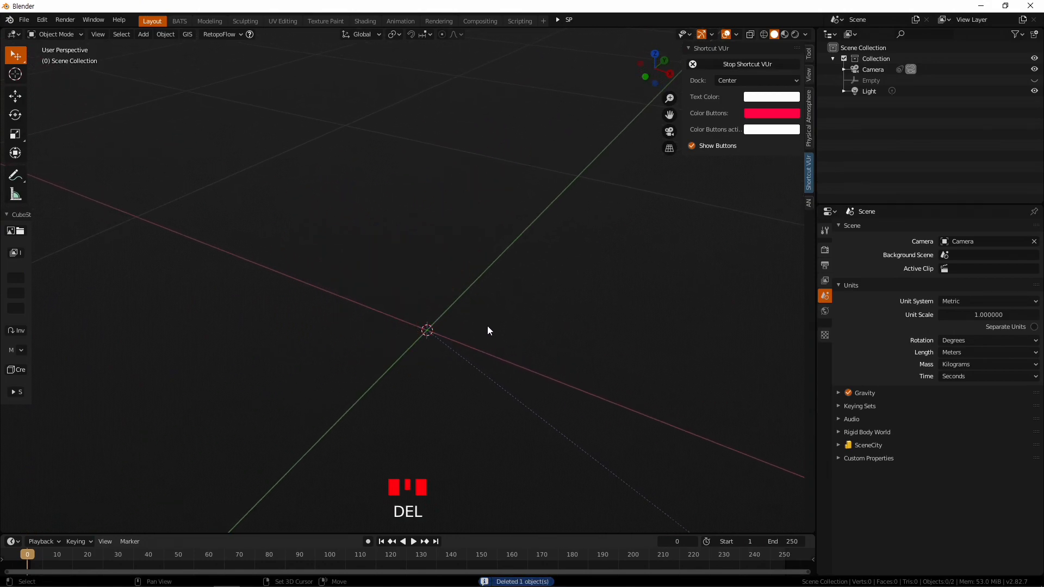
Add a Human (Meta-Rig) armature and bring the whole skeleton into view
key("shift+a")
mouse_move(487, 325)
left_click(563, 336)
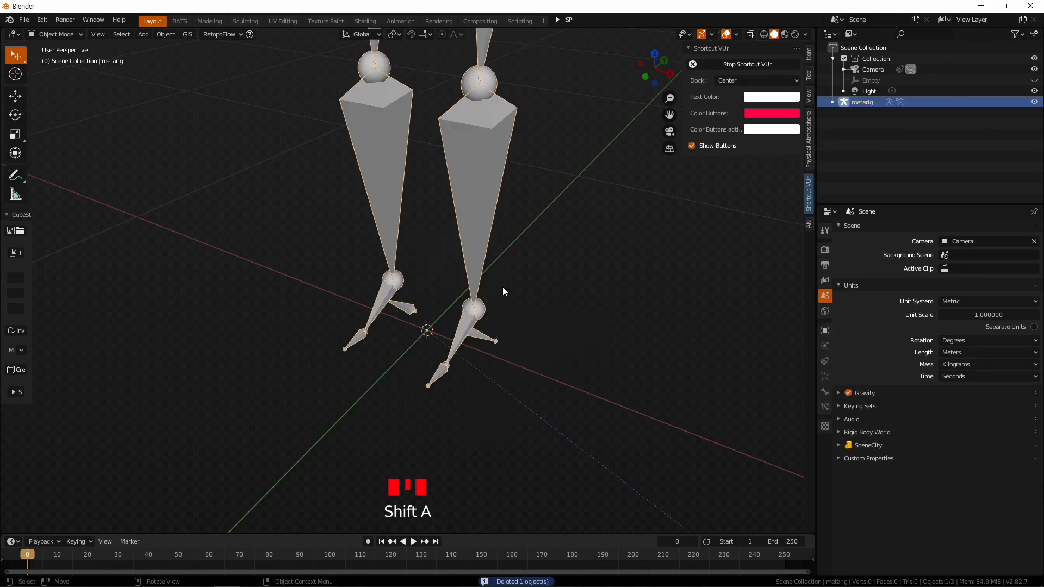
scroll(495, 274, "down", 14)
scroll(494, 274, "up", 2)
middle_click_drag(494, 274, 601, 300, "shift")
scroll(466, 242, "up", 3)
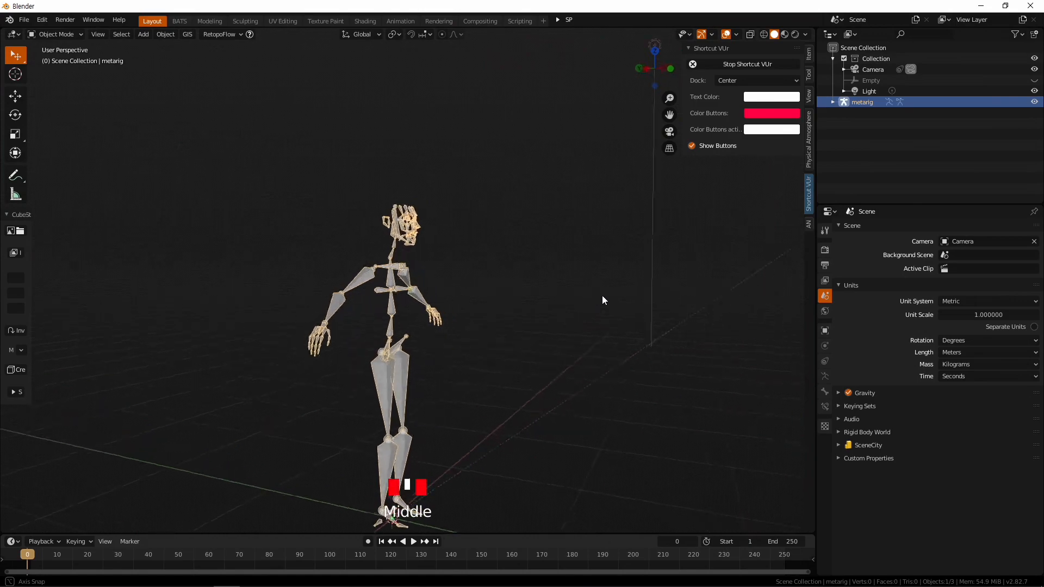
Examine the human meta-rig's face, hand and body bones from several angles and delete the rig
scroll(420, 237, "up", 3)
middle_click_drag(420, 238, 487, 337)
middle_click_drag(487, 337, 487, 430, "shift")
left_click(517, 298)
mouse_move(463, 390)
middle_mouse_down()
mouse_move(478, 392)
mouse_move(463, 391)
mouse_move(459, 424)
mouse_move(459, 382)
middle_mouse_up()
scroll(456, 434, "down", 2)
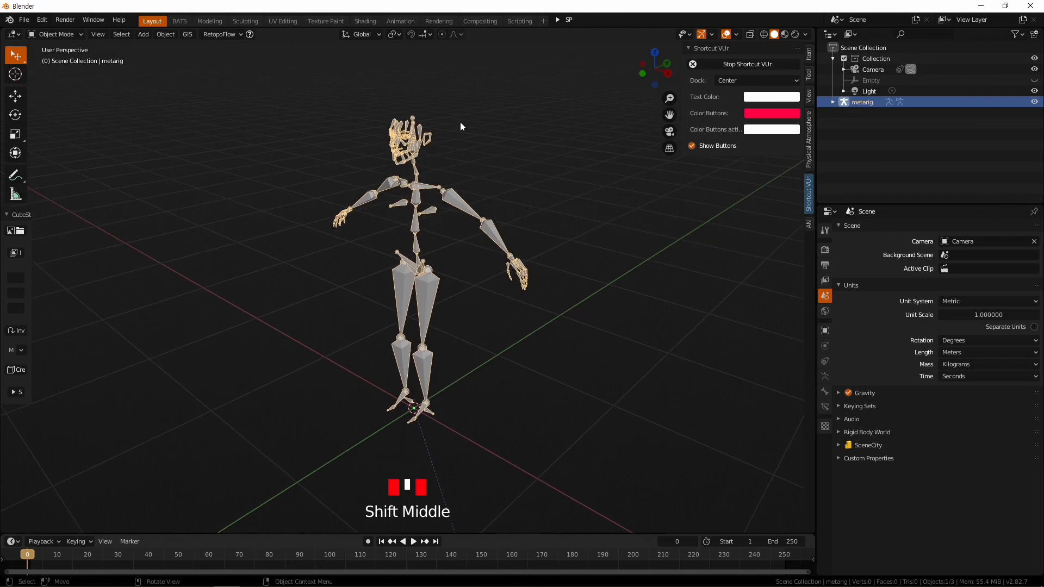
middle_click_drag(464, 347, 305, 179)
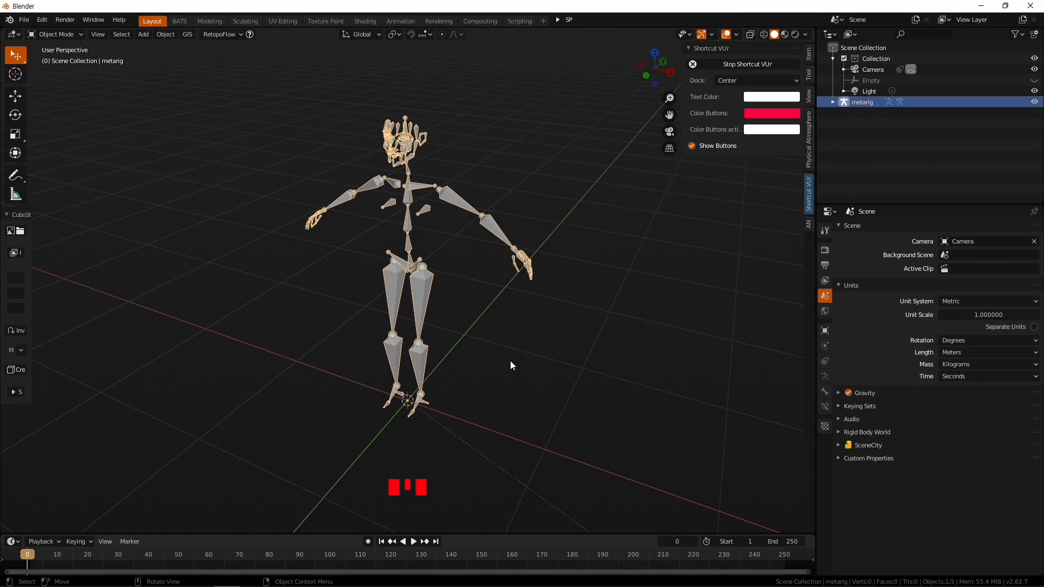
middle_click_drag(510, 362, 522, 360)
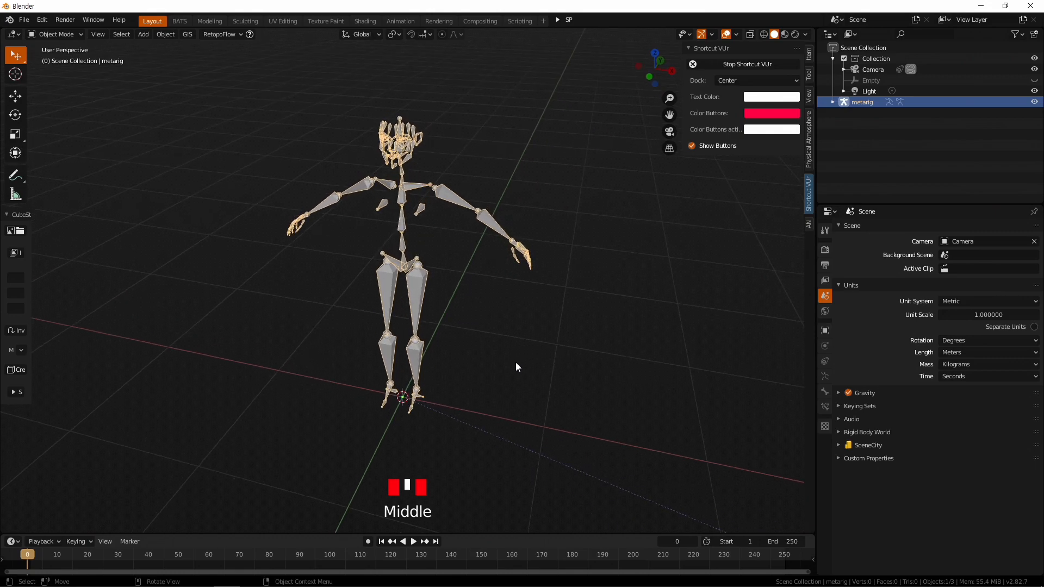
key("Delete")
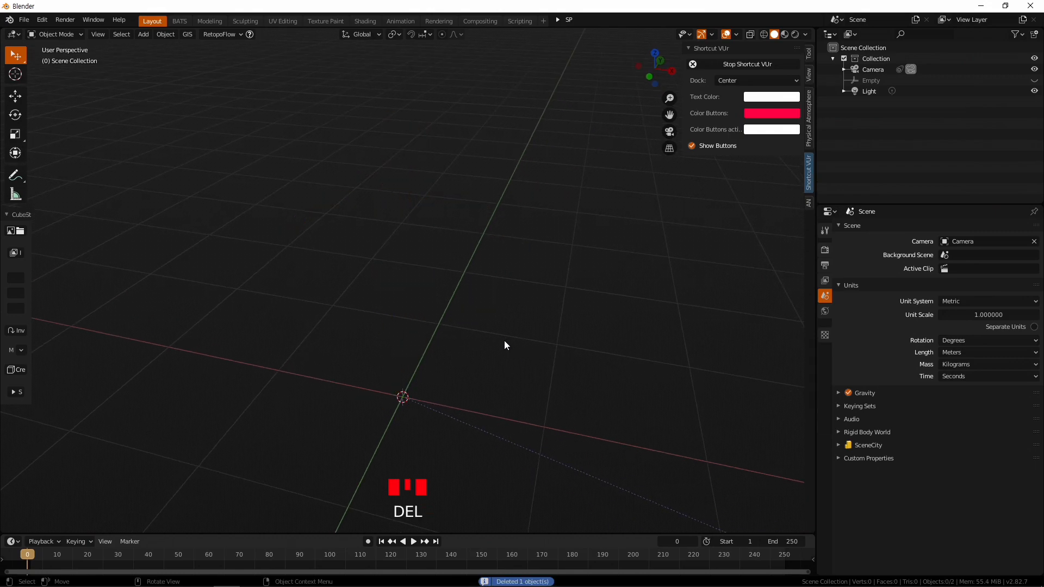
Add the Basic Human (Meta-Rig) armature, view its simplified skeleton, and delete it
key("shift+a")
mouse_move(499, 348)
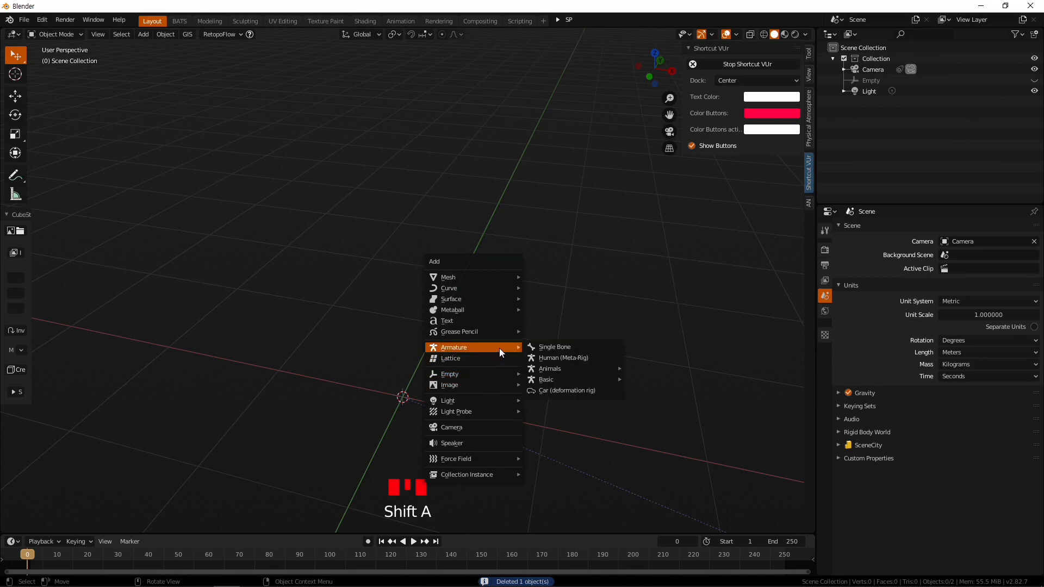
mouse_move(595, 381)
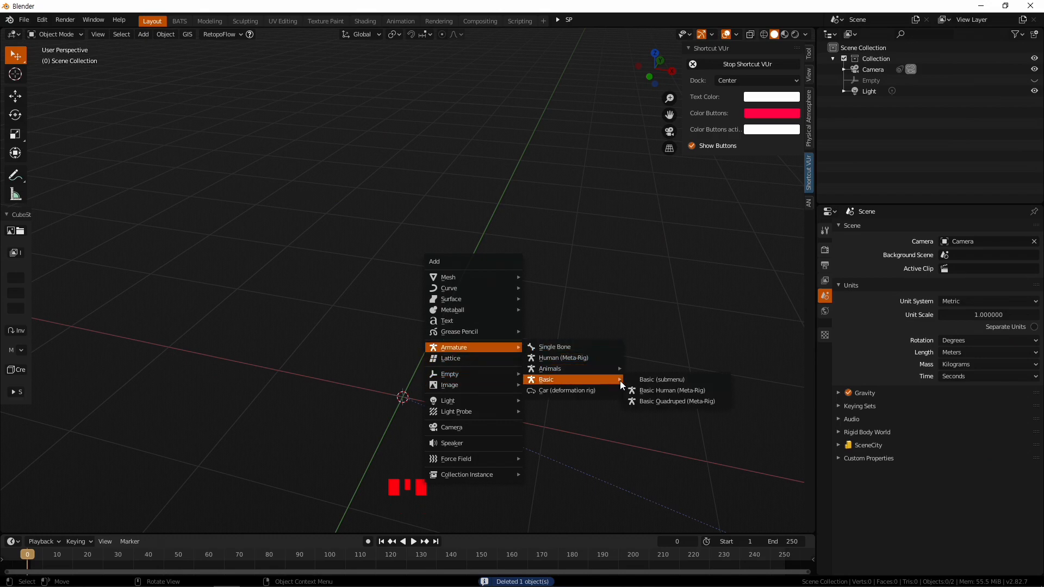
left_click(681, 390)
mouse_move(542, 369)
middle_mouse_down()
mouse_move(419, 311)
mouse_move(553, 364)
mouse_move(496, 385)
mouse_move(543, 371)
middle_mouse_up()
scroll(439, 322, "up", 3)
middle_click_drag(440, 322, 491, 328)
scroll(482, 328, "down", 3)
key("Delete")
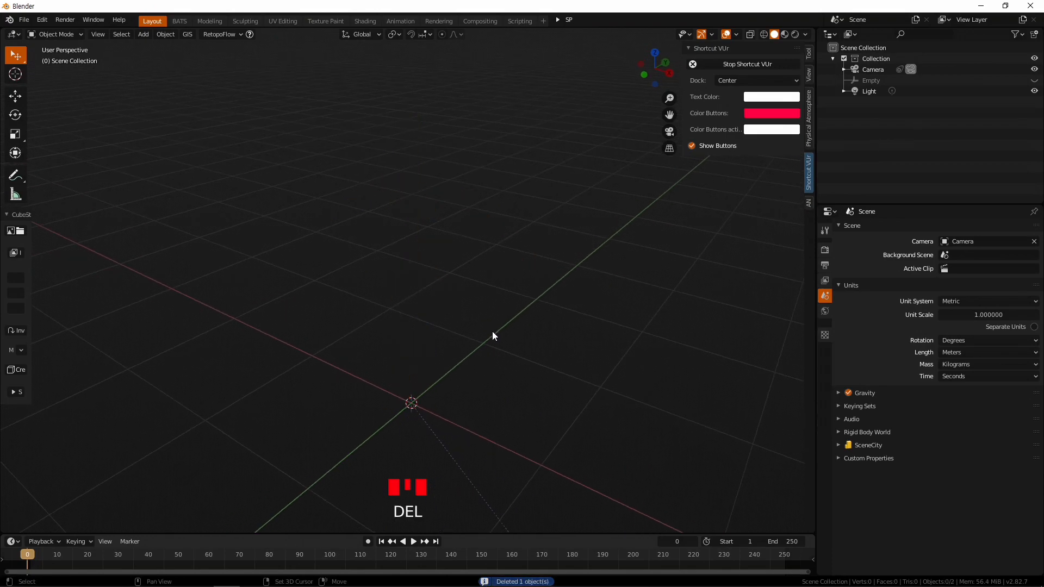
Add the full Human (Meta-Rig) armature at the origin
key("shift+a")
mouse_move(433, 378)
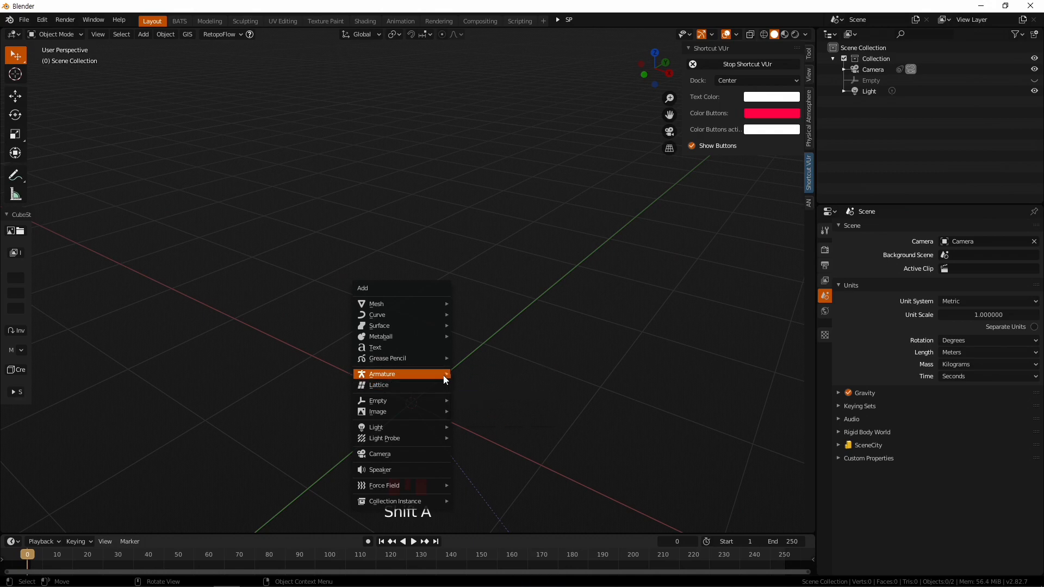
left_click(517, 384)
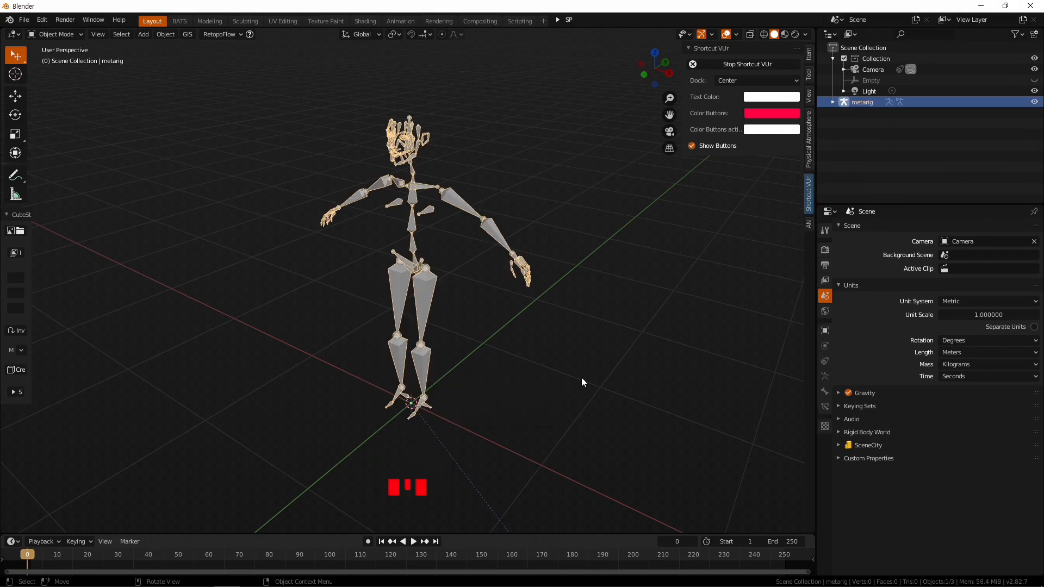
middle_click_drag(549, 362, 537, 368)
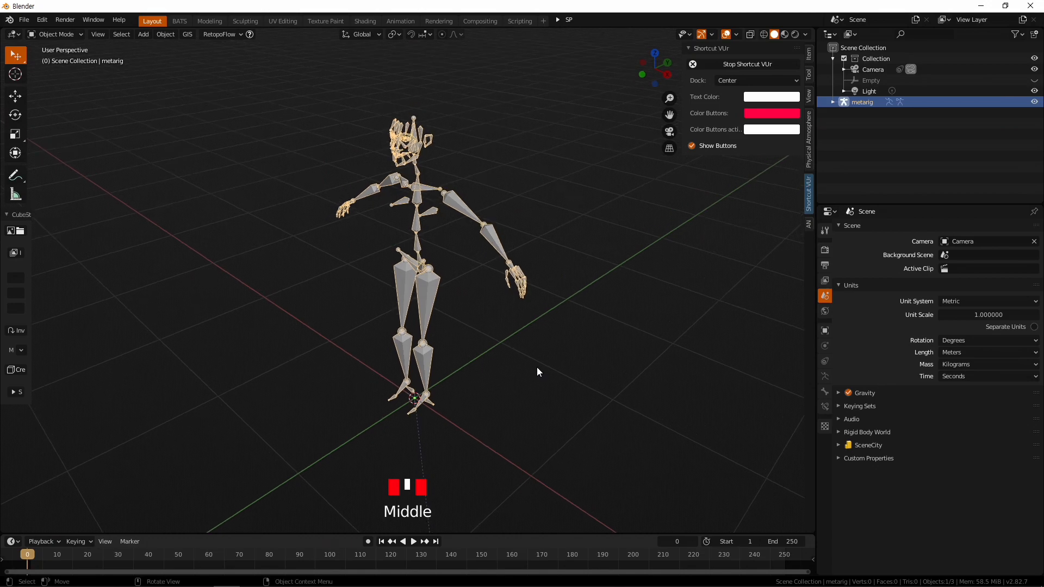
Examine the metarig's armature data settings, including its Rigify Bone Groups and Rigify Layer Names, leaving both sections collapsed
left_click(825, 377)
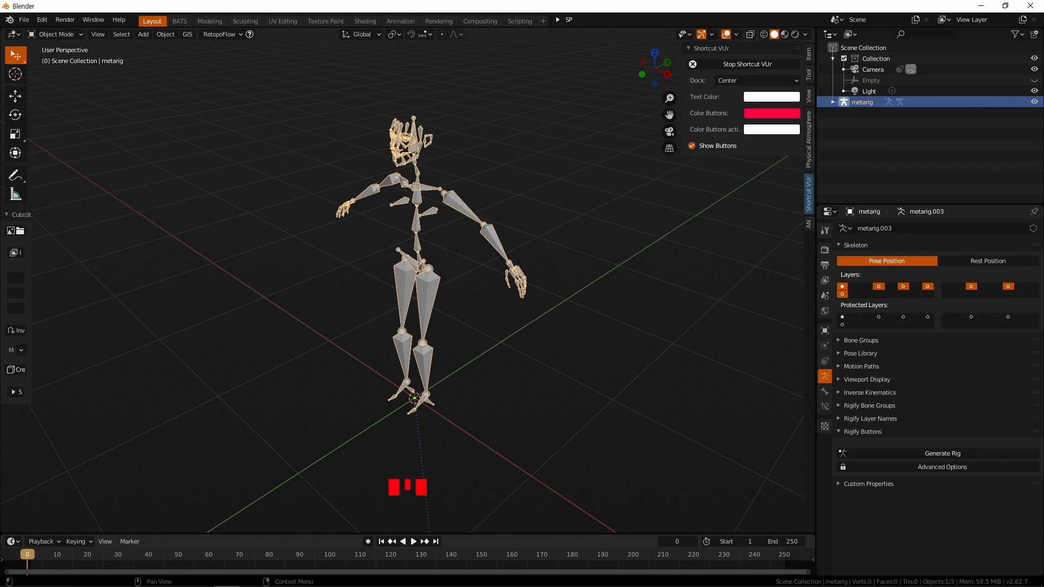
left_click(870, 406)
left_click(882, 408)
scroll(892, 413, "down", 1)
left_click(884, 420)
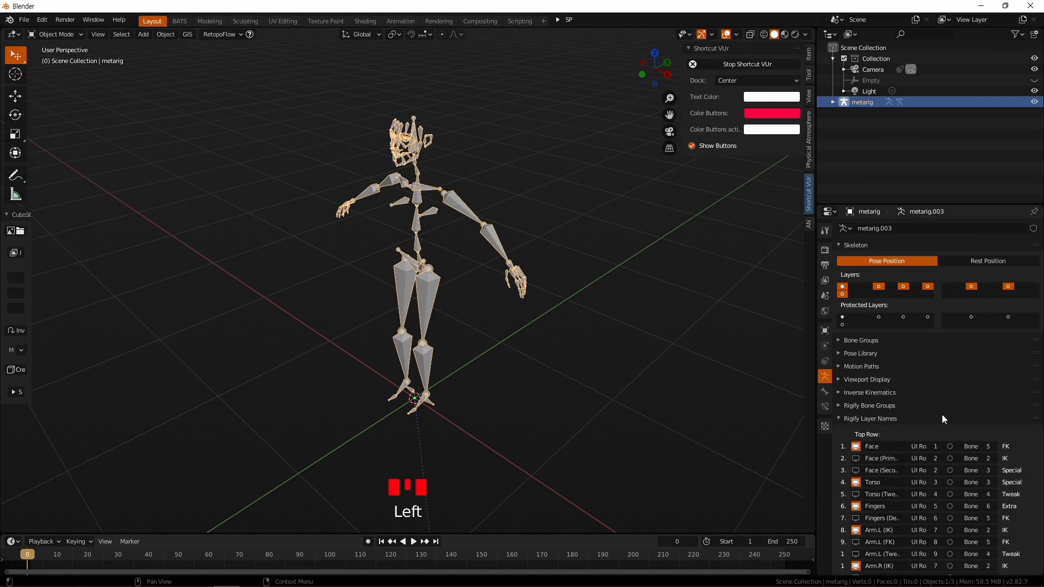
scroll(943, 396, "down", 7)
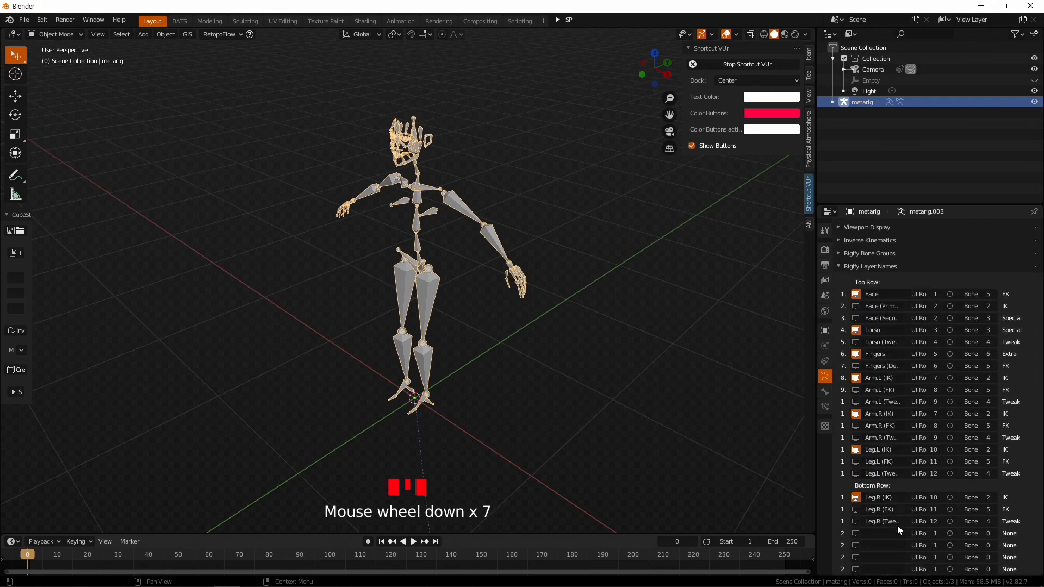
scroll(895, 473, "down", 9)
scroll(889, 429, "up", 7)
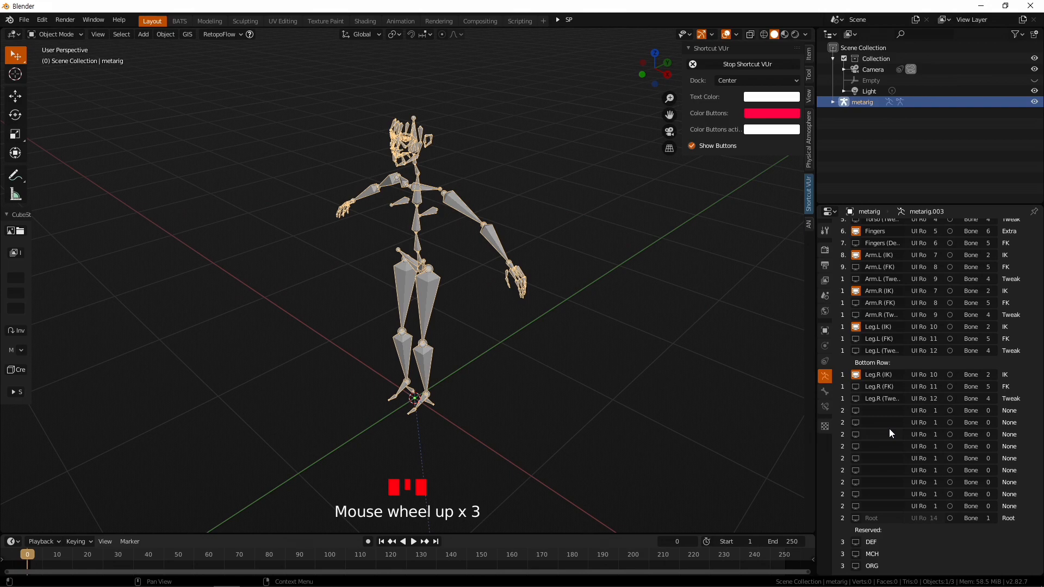
scroll(888, 414, "up", 4)
left_click(869, 319)
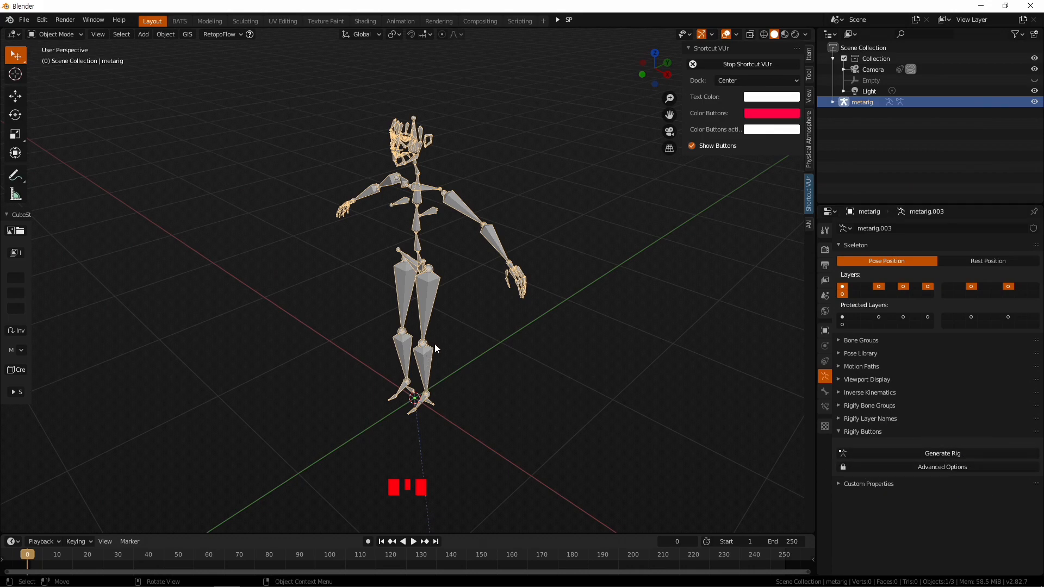
Check the advanced options for Rigify's rig generation and hide them again
middle_click_drag(432, 344, 446, 345)
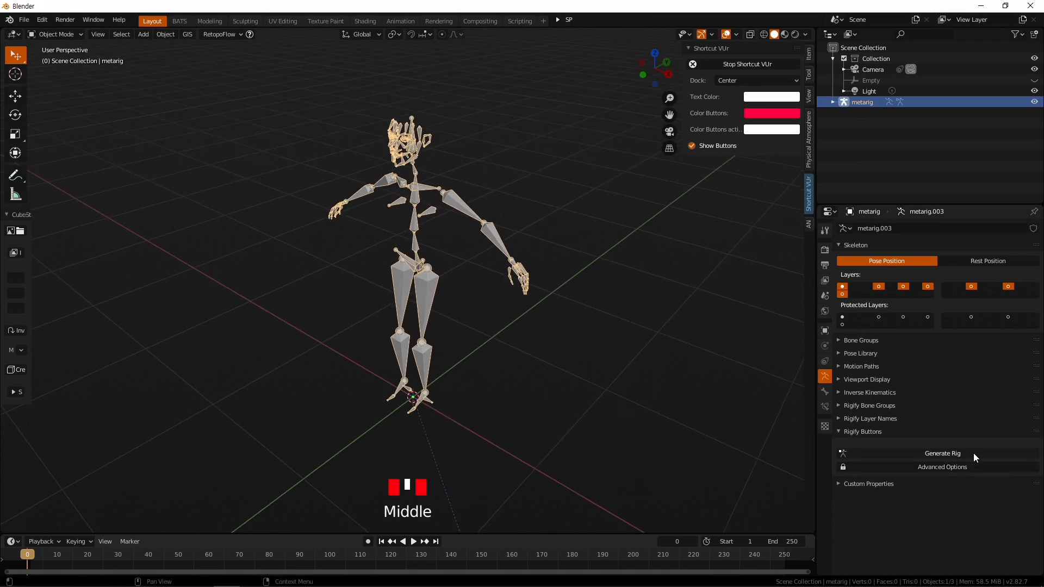
left_click(954, 467)
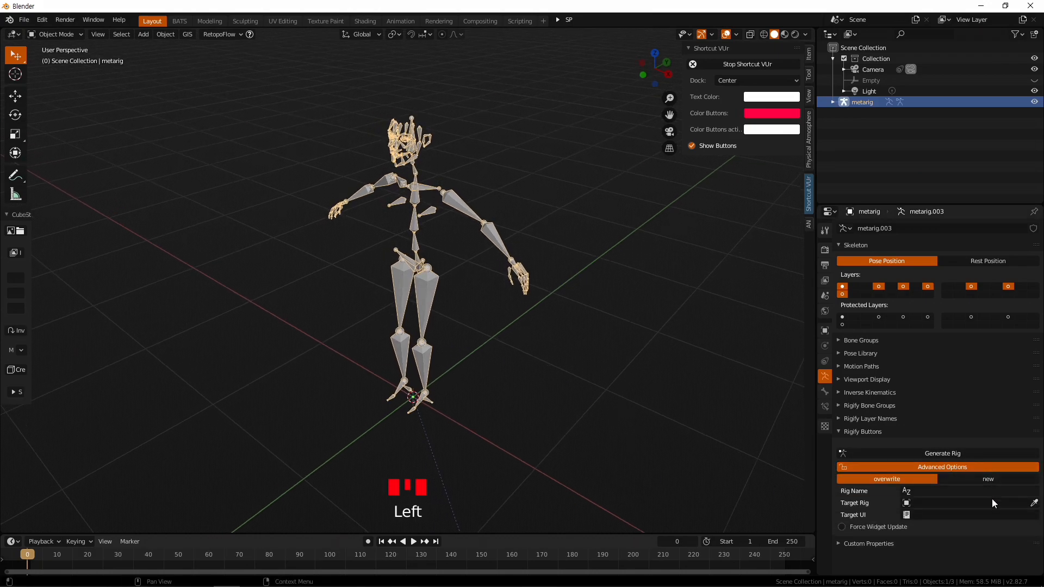
left_click(964, 467)
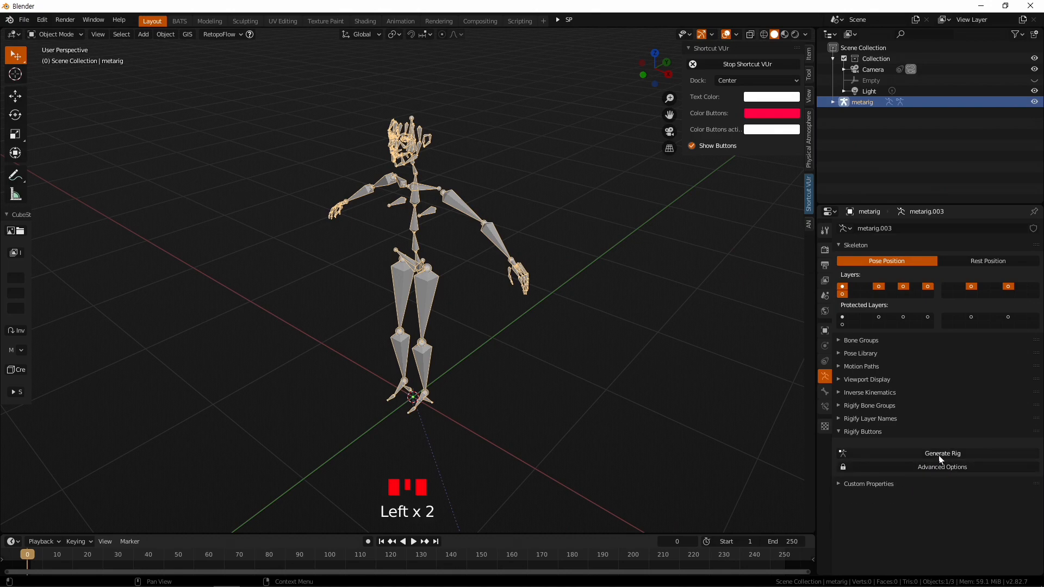
Generate the Rigify control rig from the full human metarig and view it from the front
left_click(953, 457)
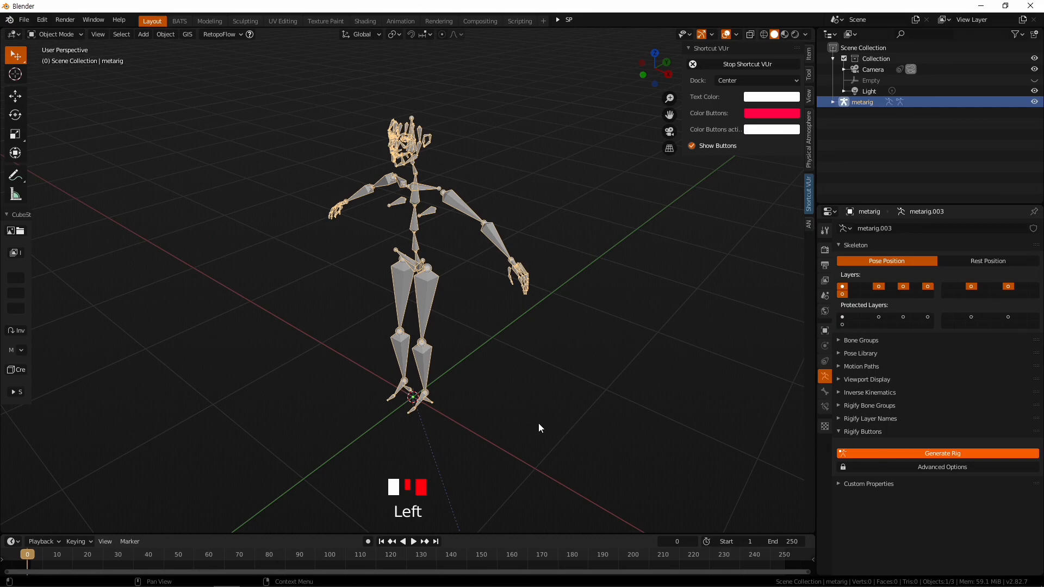
middle_click_drag(538, 423, 452, 332)
left_click(438, 286)
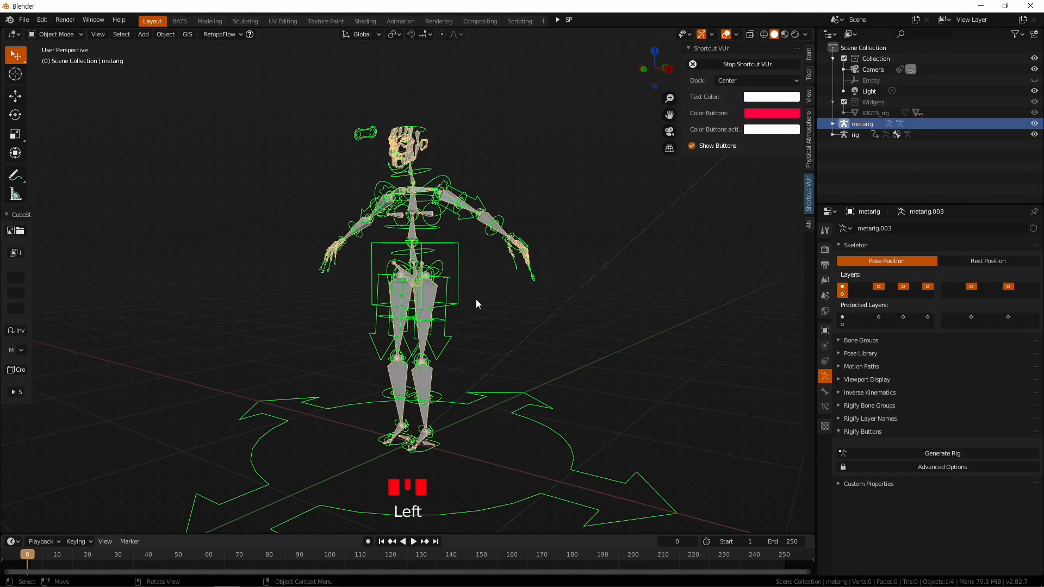
middle_click_drag(567, 383, 553, 385)
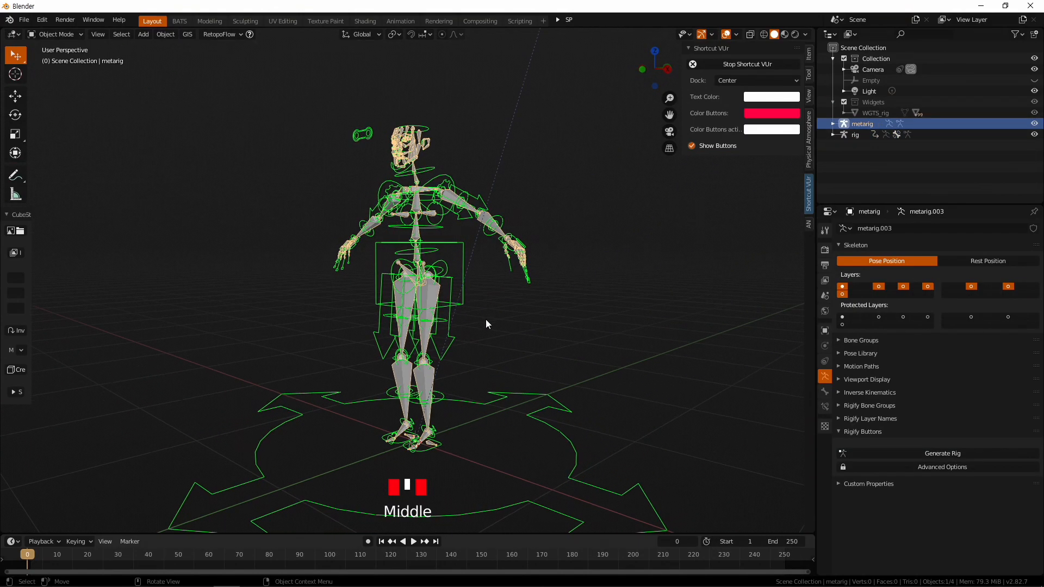
Delete the metarig, select the generated control rig and view its controls
key("Return")
middle_click_drag(496, 328, 461, 296)
key("Delete")
left_click(454, 294)
middle_click_drag(476, 364, 506, 369)
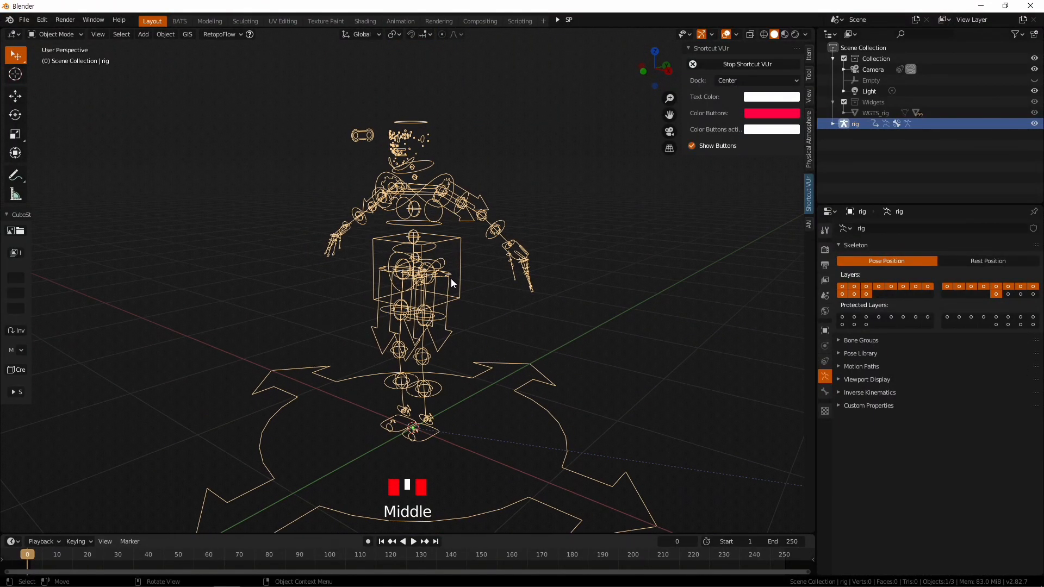
left_click(472, 298)
middle_click_drag(478, 322, 481, 346)
scroll(477, 315, "down", 2)
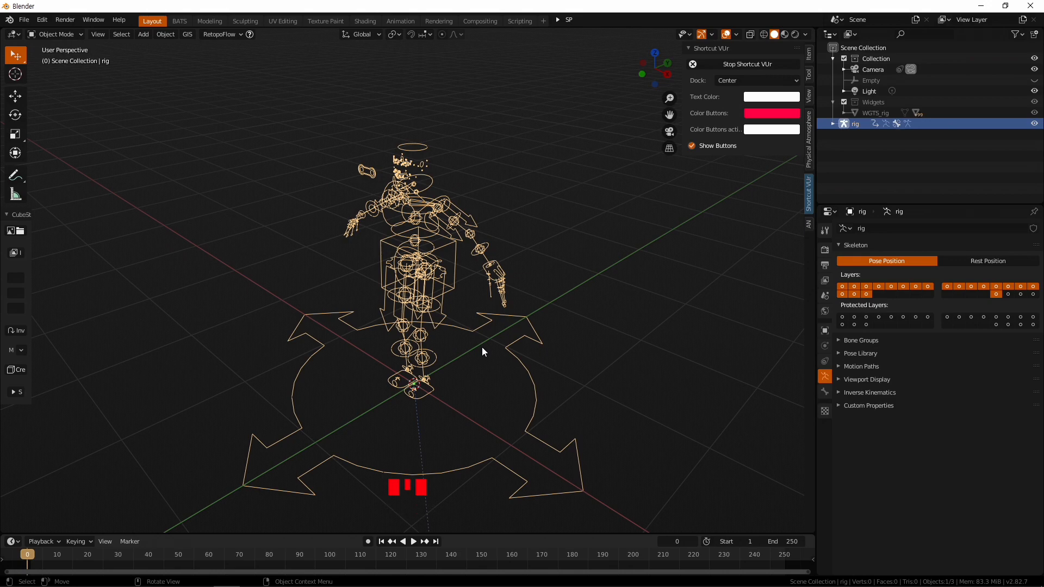
Delete the generated control rig and add a single-bone armature at the origin
middle_click_drag(482, 347, 579, 361)
key("Delete")
middle_click_drag(478, 390, 527, 360)
key("shift+a")
left_click(547, 386)
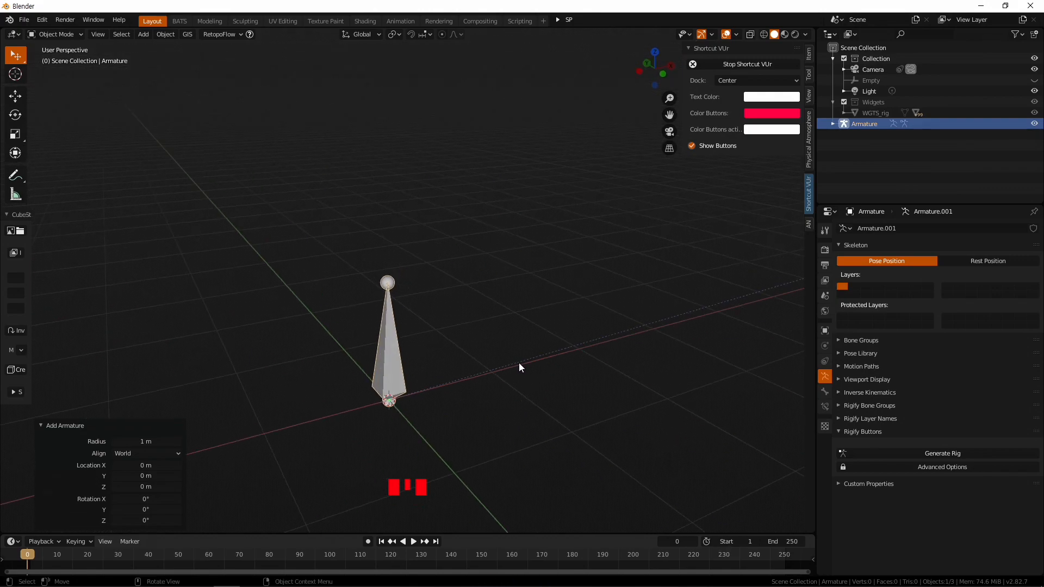
Add a cylinder at the origin with 32 vertices, 1 m radius and 2 m depth, and view it from the right side
key("shift+a")
mouse_move(505, 290)
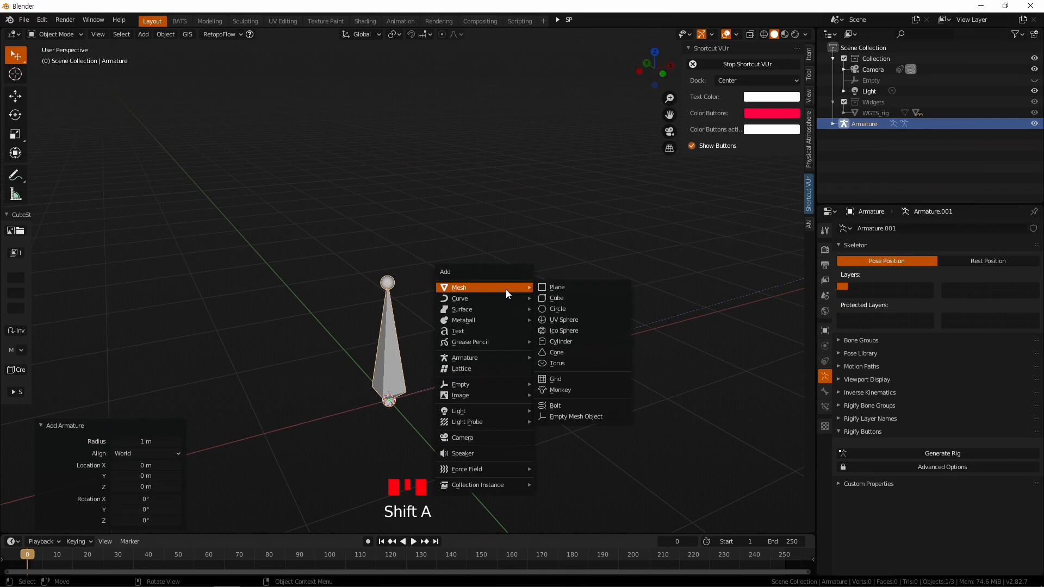
middle_click(585, 341)
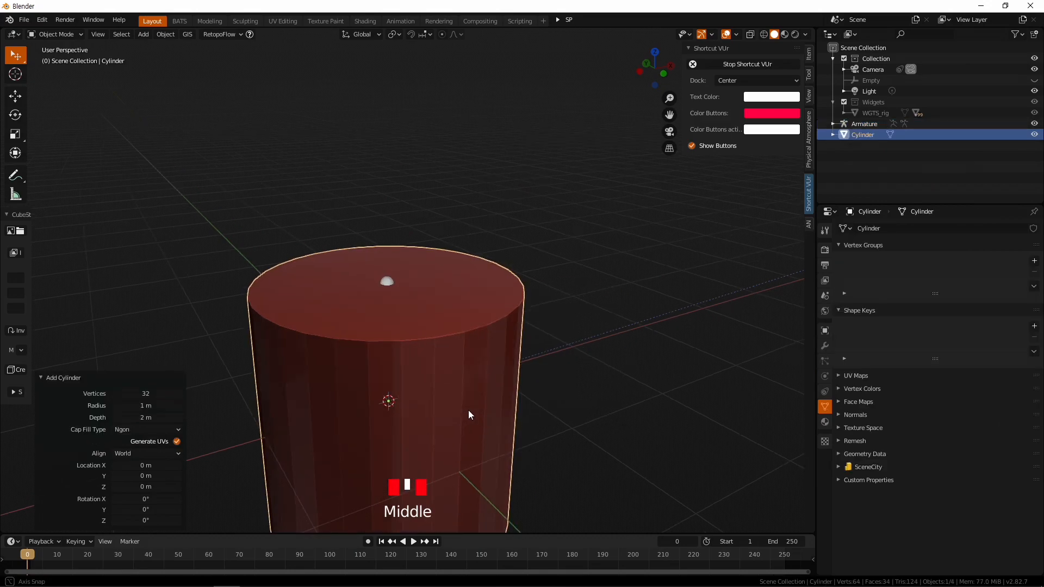
middle_click_drag(466, 417, 506, 384)
key("KP_3")
scroll(536, 406, "down", 5)
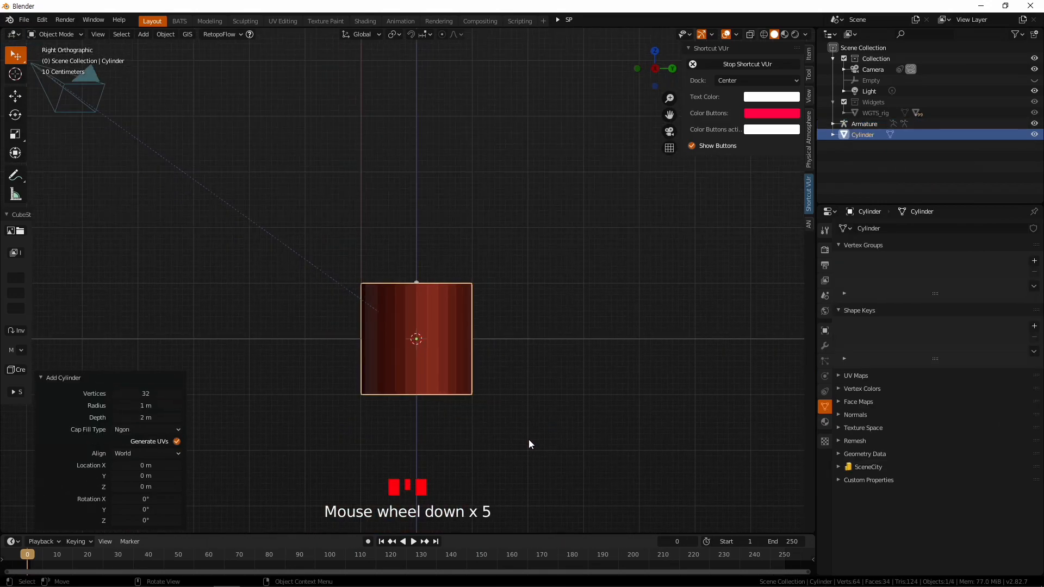
Raise the cylinder about 1.02 m along Z so its base sits on the ground
key("g")
key("z")
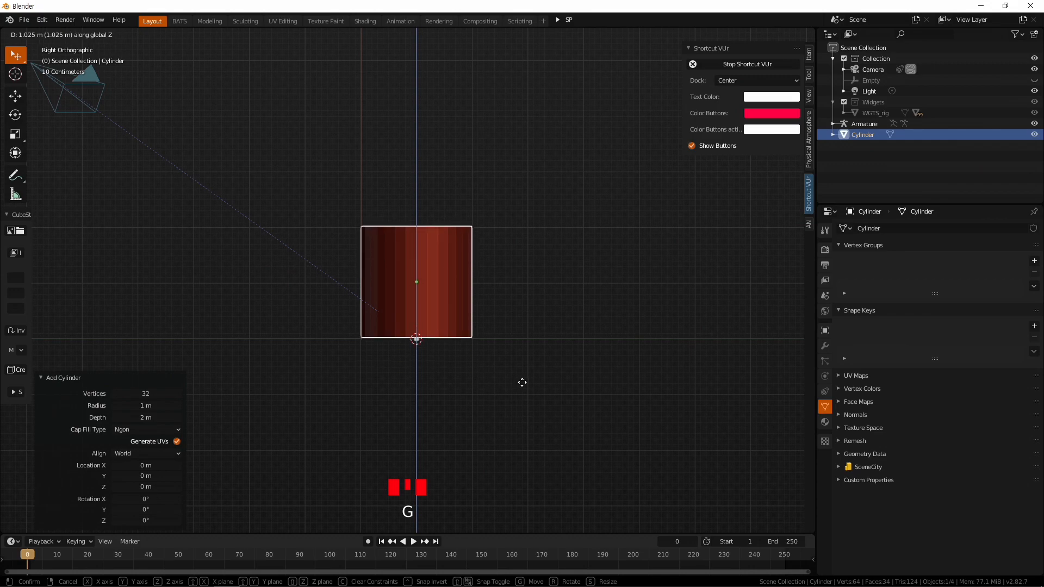
left_click(522, 383)
scroll(422, 352, "down", 4)
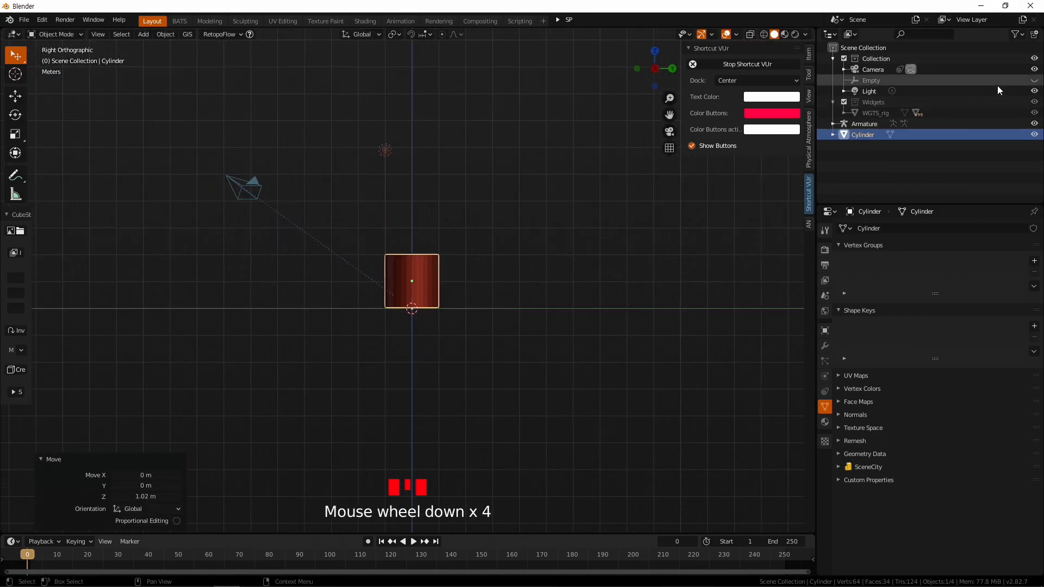
Hide the light and the camera in the viewport
left_click(1034, 91)
left_click(1034, 69)
scroll(396, 309, "up", 3)
scroll(466, 324, "up", 3)
In Edit Mode with X-ray on, select the cylinder's top vertices and raise them about 6.44 m along Z
key("Tab")
scroll(464, 310, "down", 4)
key("1")
left_click(319, 201)
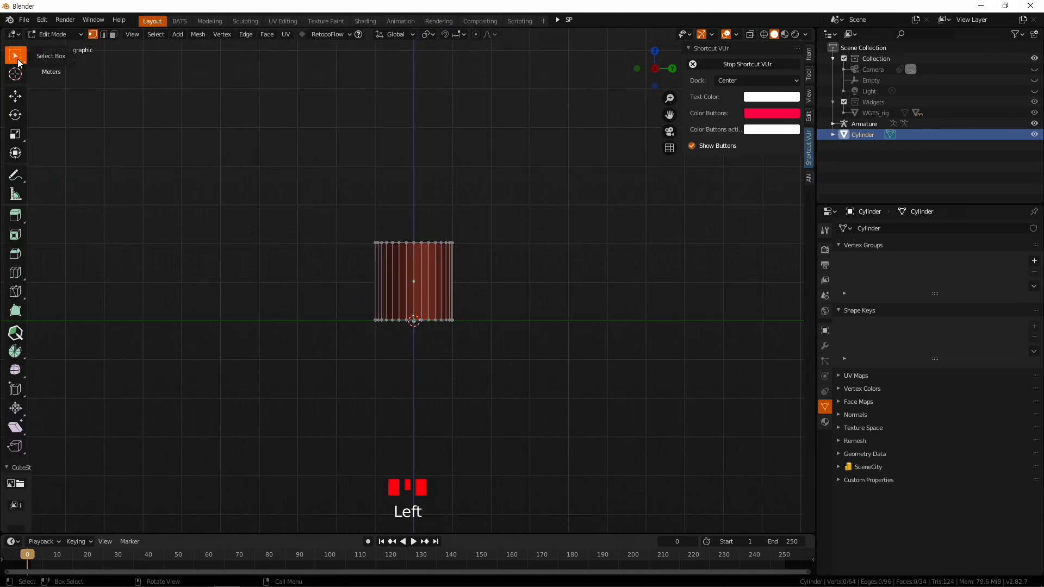
left_click(18, 62)
left_click(16, 59)
left_click(751, 35)
left_click_drag(266, 183, 610, 285)
scroll(485, 270, "down", 3)
middle_click_drag(485, 270, 478, 319, "shift")
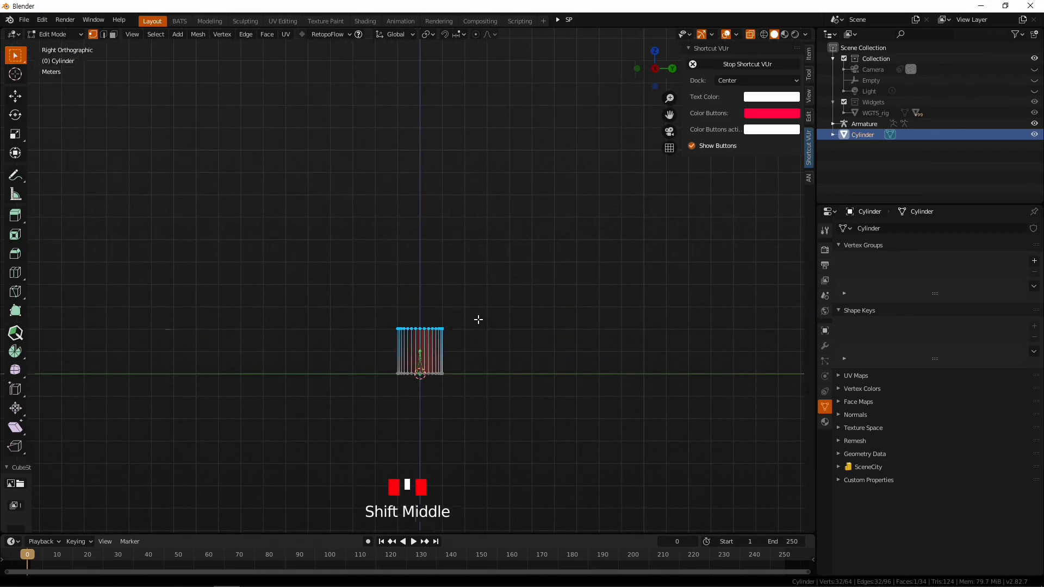
key("g")
left_click(477, 186)
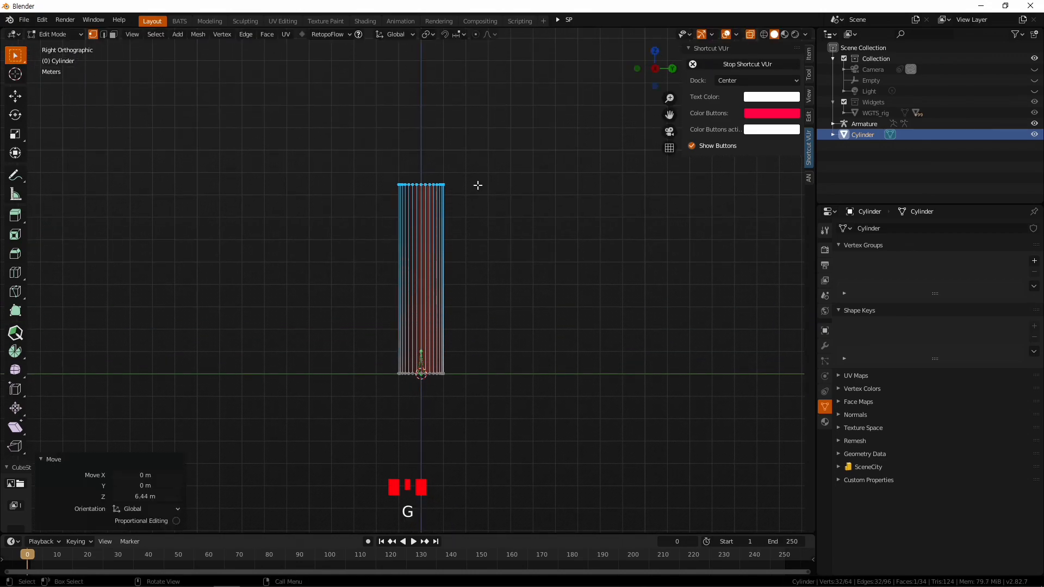
key("2")
right_click(438, 295)
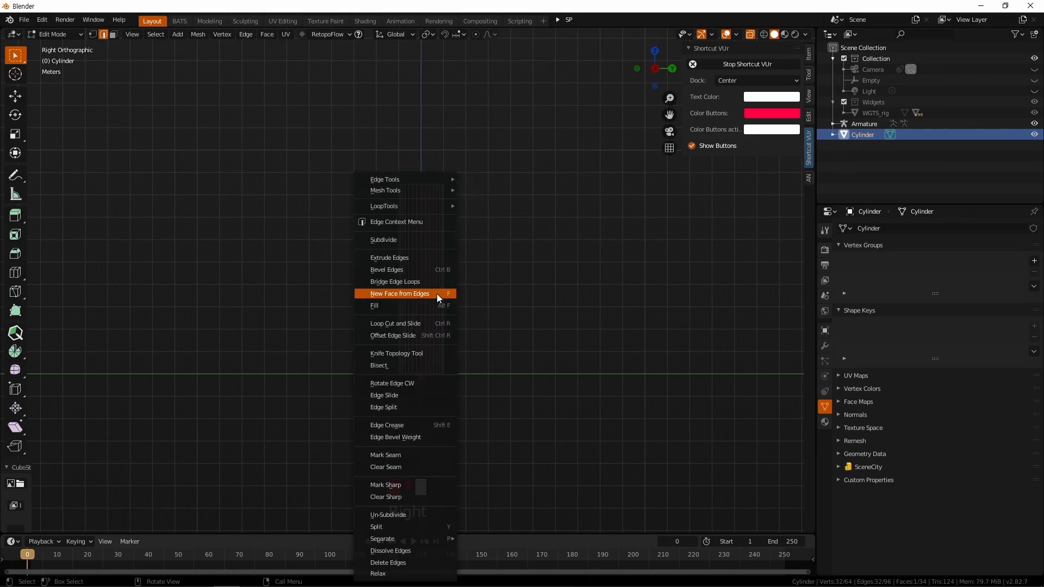
left_click(443, 272)
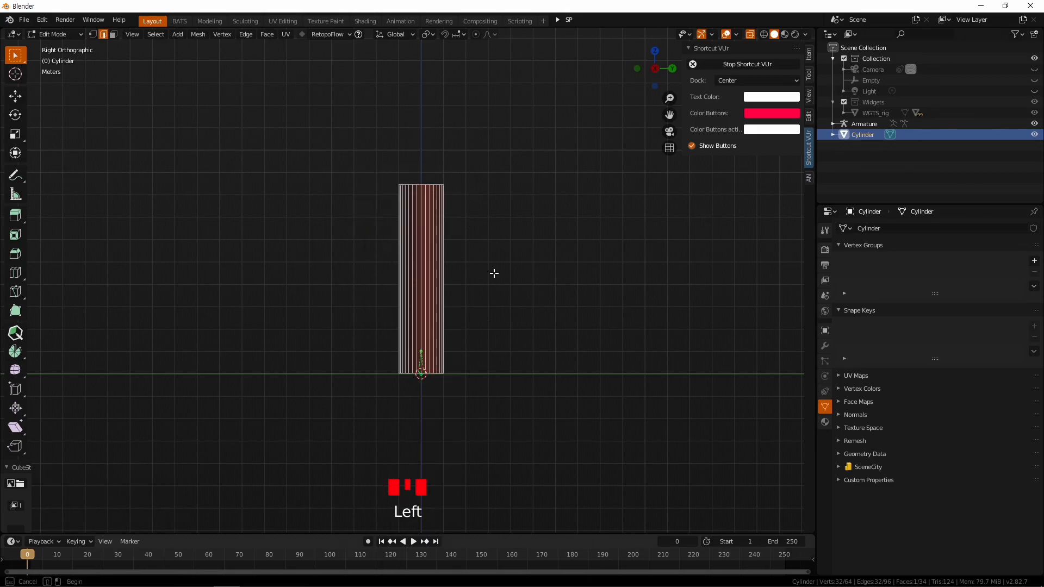
right_click(429, 270)
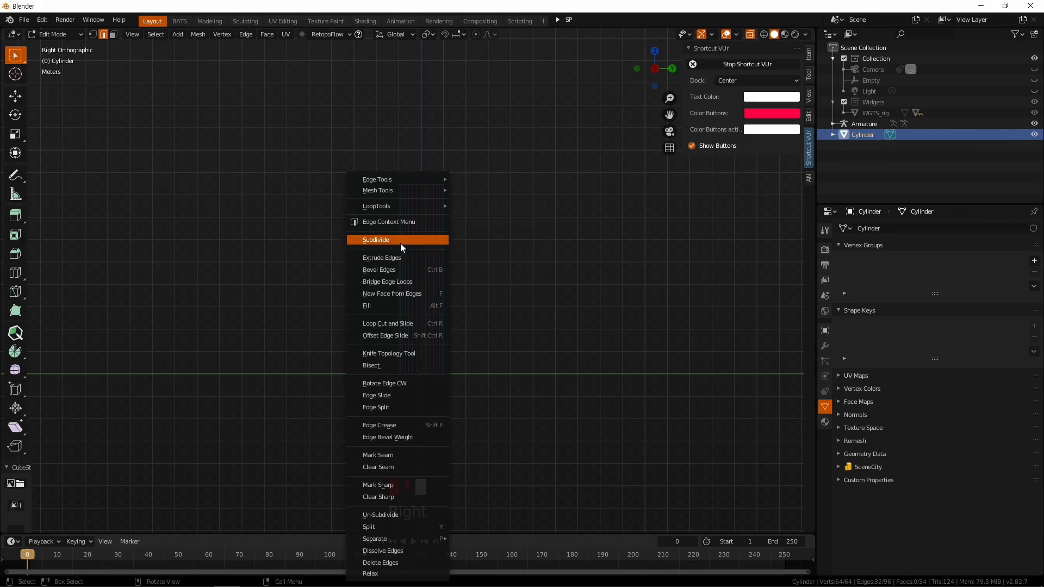
mouse_move(473, 334)
middle_mouse_down()
mouse_move(491, 361)
mouse_move(458, 321)
middle_mouse_up()
key("ctrl+z")
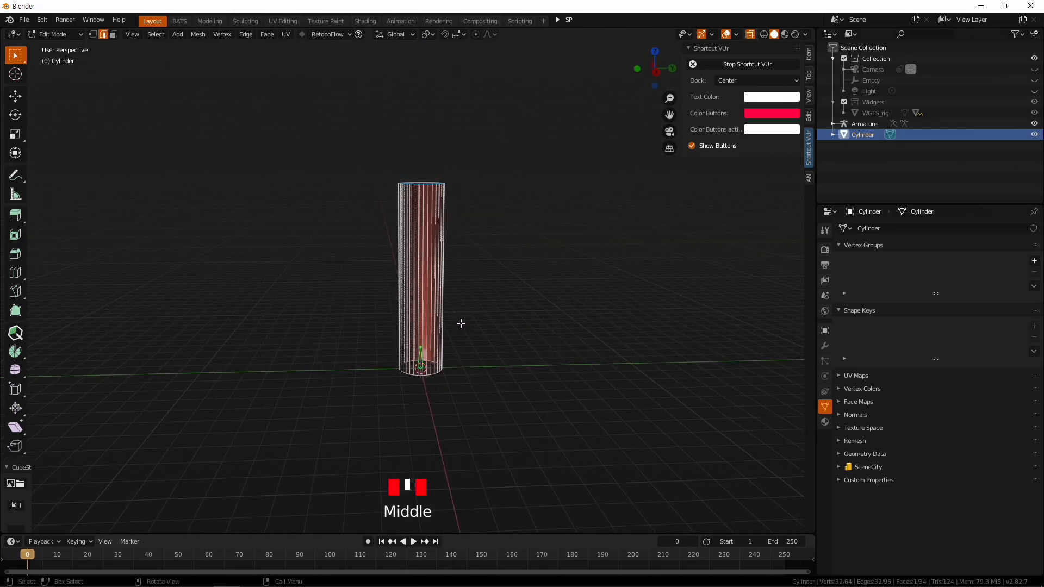
Add seven evenly spaced horizontal loop cuts along the cylinder and return to Object Mode
key("ctrl+r")
scroll(458, 293, "up", 6)
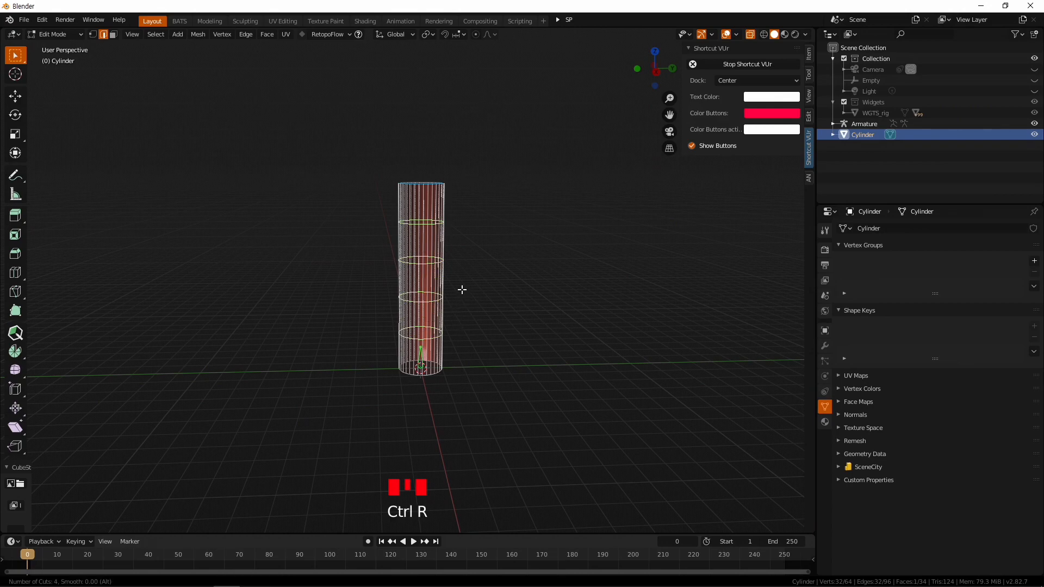
left_click(464, 290)
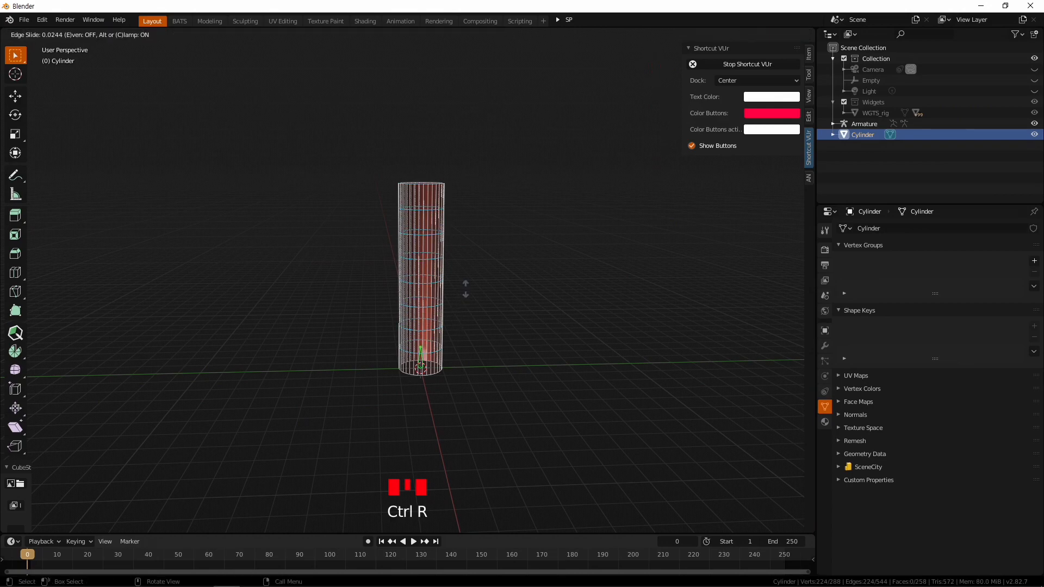
right_click(522, 282)
middle_click_drag(462, 324, 483, 301)
key("KP_Enter")
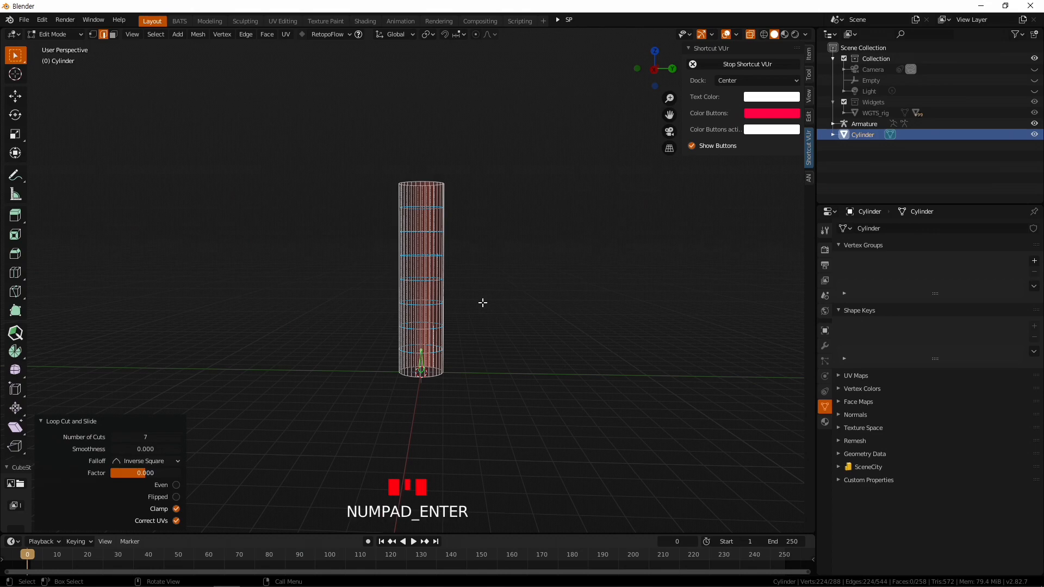
left_click(531, 332)
key("Tab")
Select the armature, turn X-ray off, and set the armature to display In Front of the cylinder
middle_click_drag(531, 332, 510, 364)
key("KP_3")
scroll(513, 371, "up", 4)
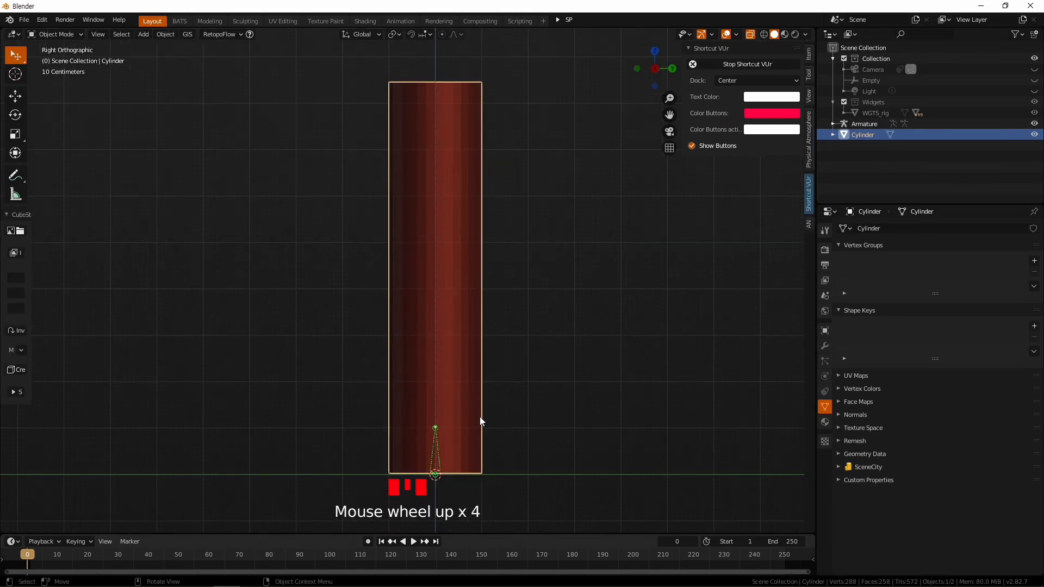
middle_click_drag(480, 413, 477, 350, "shift")
scroll(498, 414, "up", 2)
left_click(458, 424)
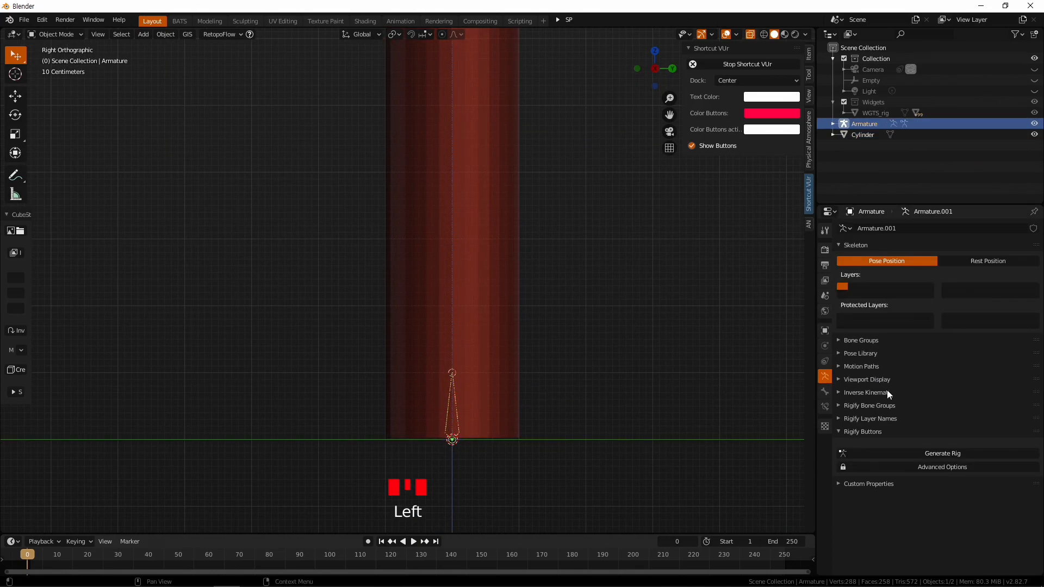
scroll(451, 388, "down", 1)
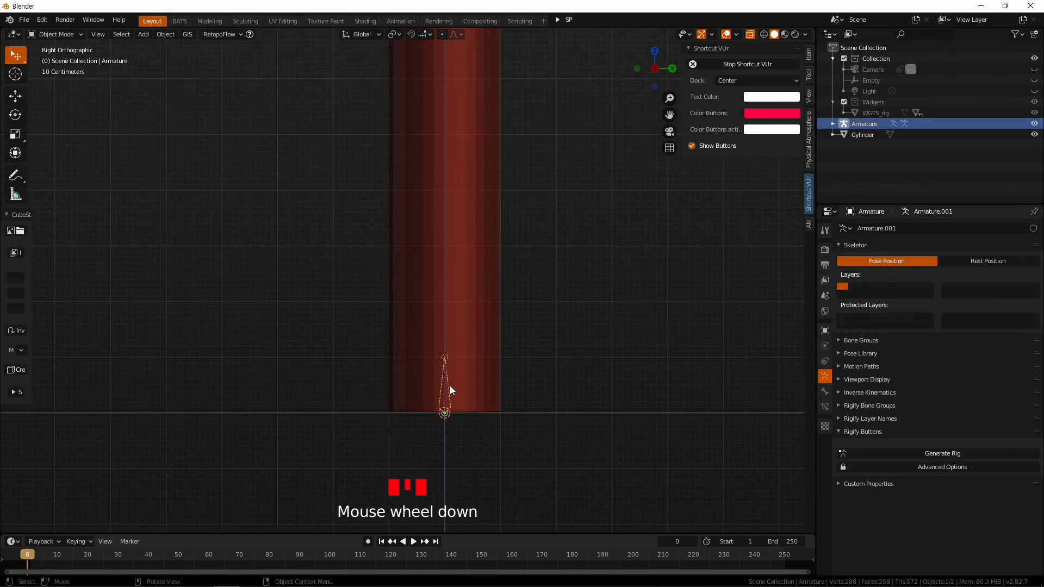
left_click(749, 36)
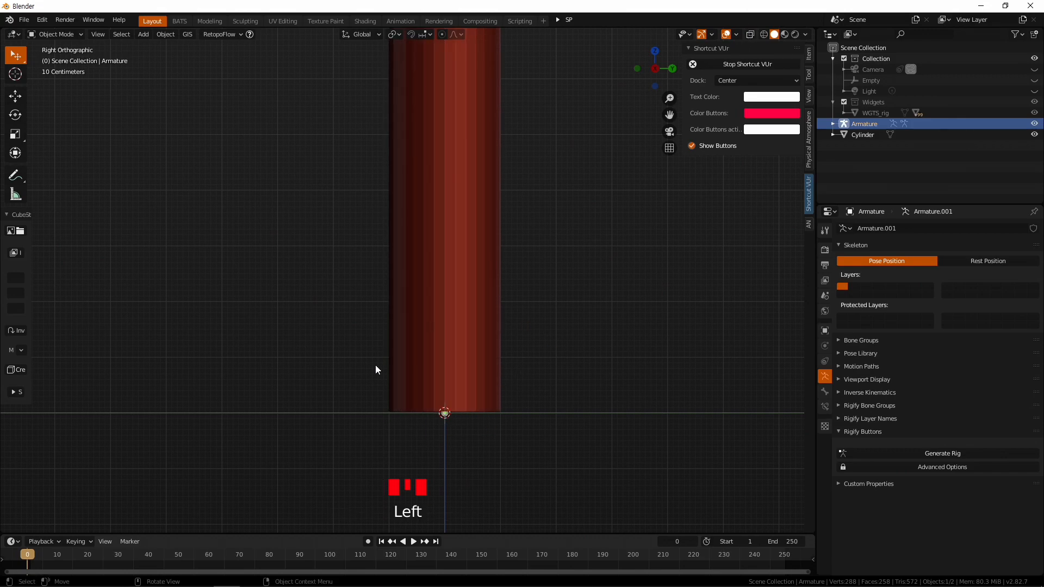
left_click(866, 380)
left_click(1024, 409)
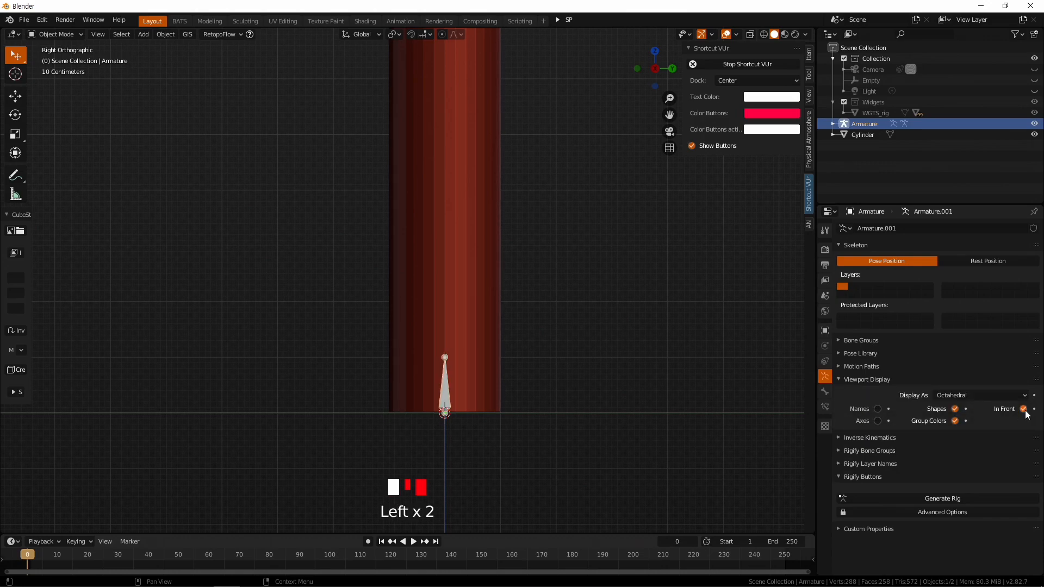
In Edit Mode, move the bone's tip up along Z to the top of the cylinder
scroll(427, 396, "down", 2)
middle_click_drag(548, 266, 550, 355, "shift")
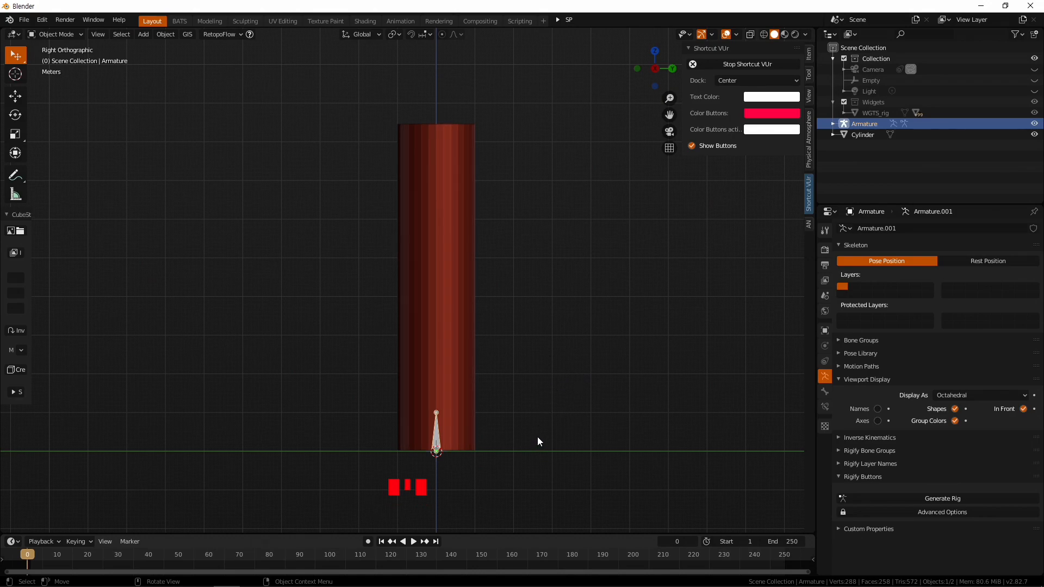
key("Tab")
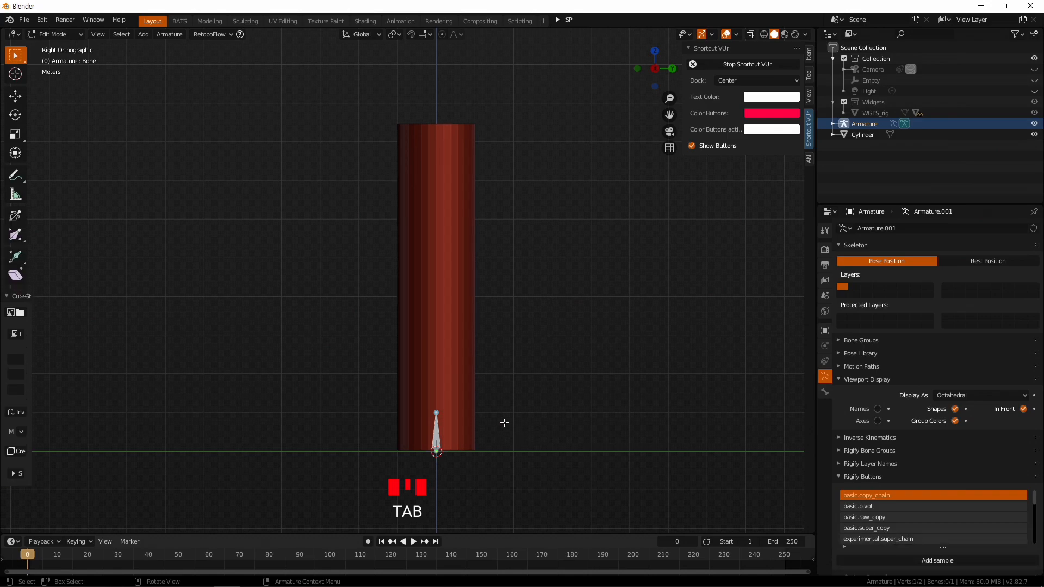
left_click(505, 437)
key("g")
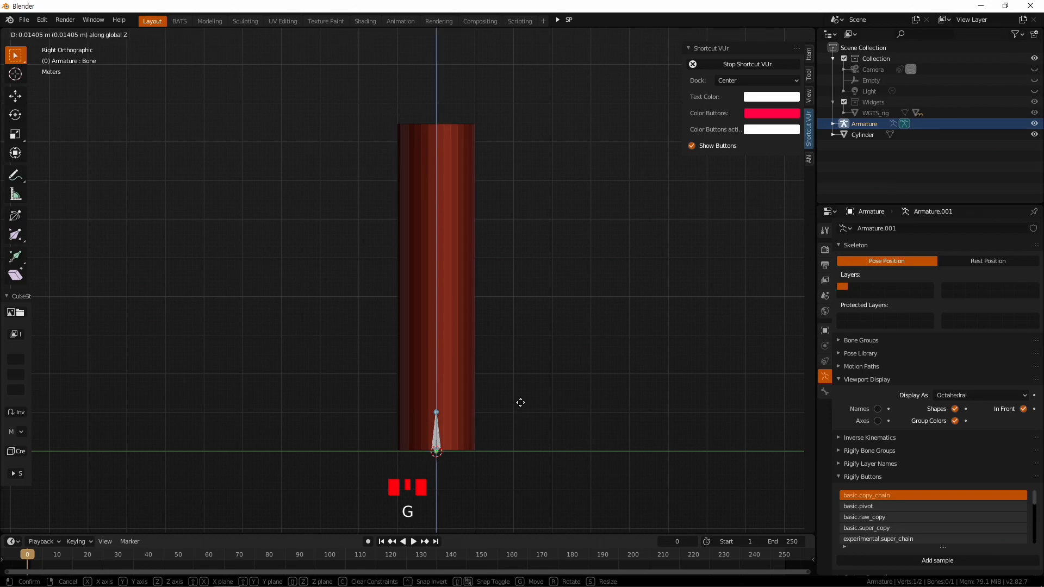
left_click(507, 128)
Subdivide the long bone with 3 cuts into a four-bone chain and return to Object Mode
left_click(504, 357)
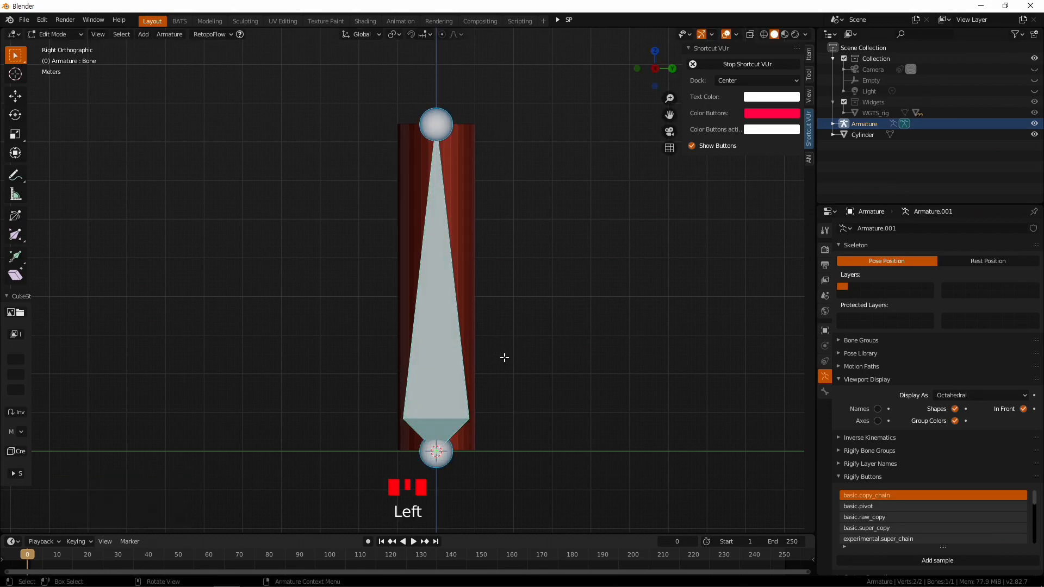
right_click(438, 377)
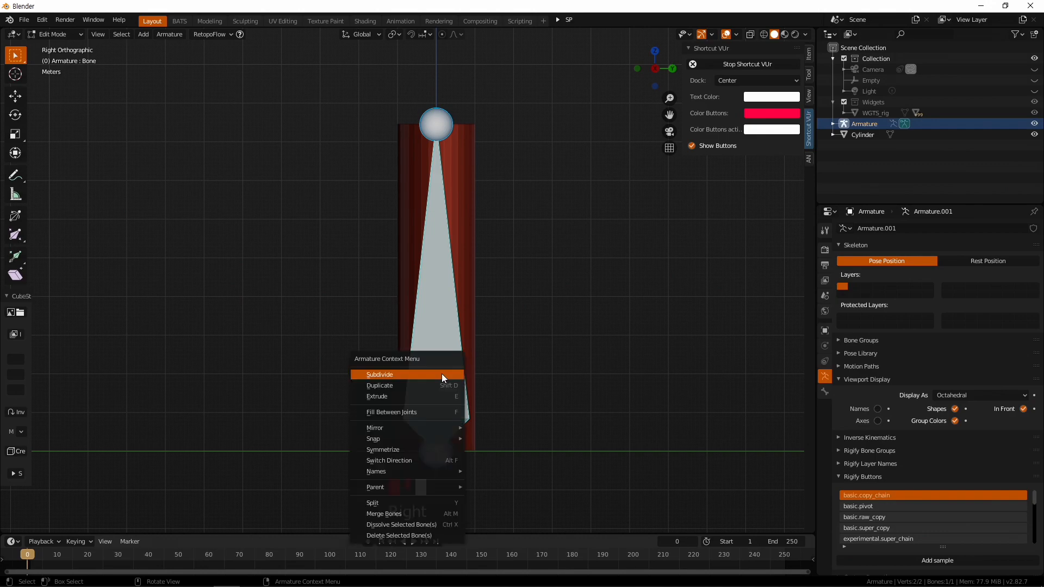
left_click(404, 379)
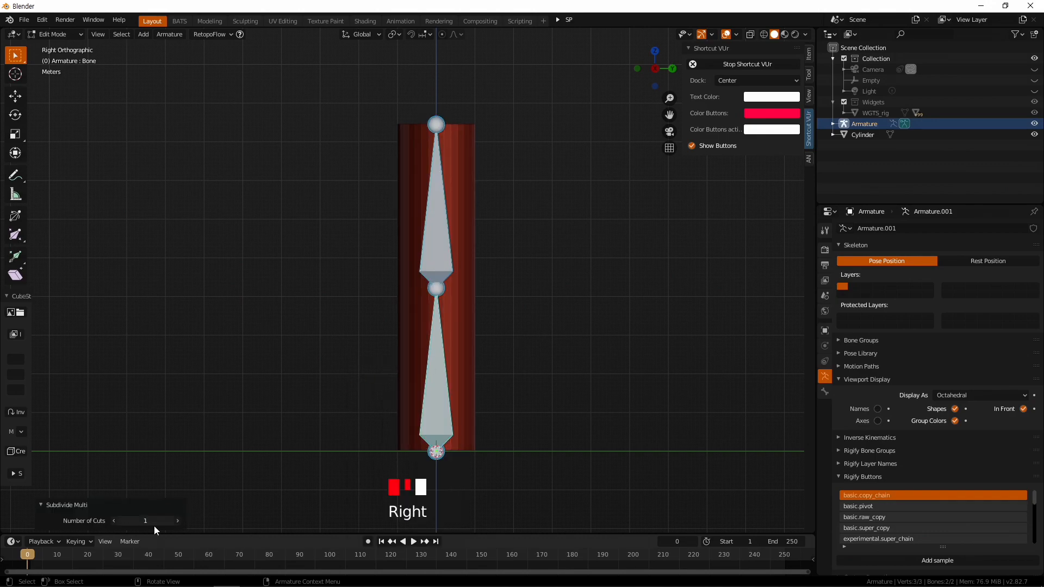
left_click(179, 523)
left_click(180, 522)
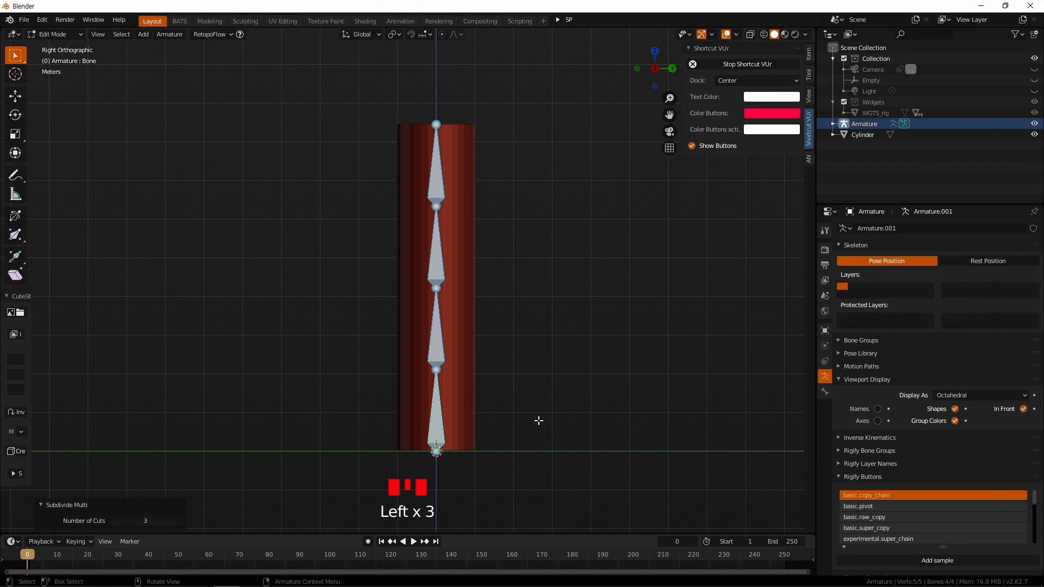
key("Tab")
Parent the cylinder to the four-bone armature using Armature Deform with Automatic Weights
left_click(538, 344)
left_click(438, 351)
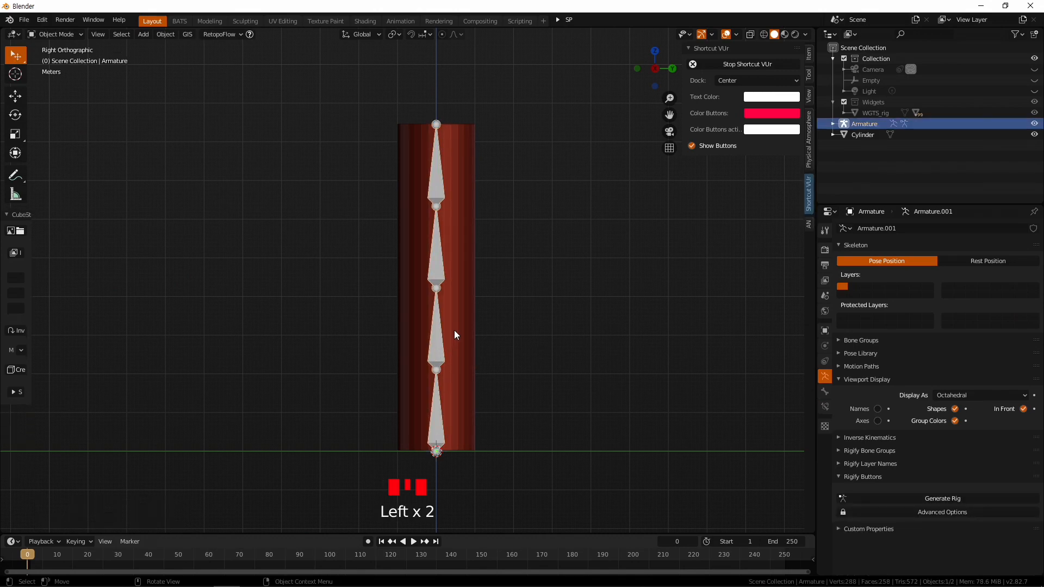
left_click(473, 358)
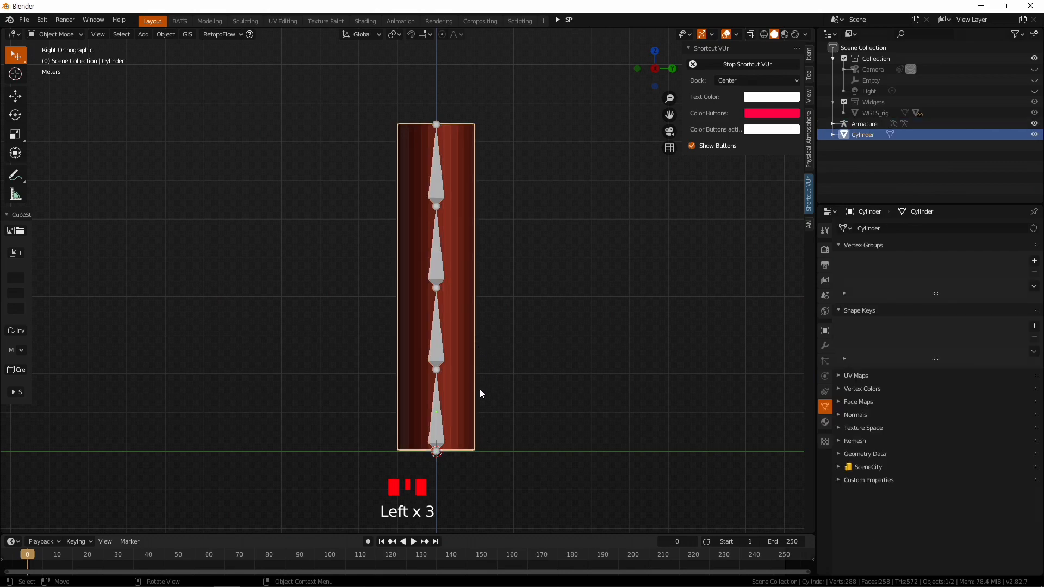
left_click(442, 355, "shift")
key("ctrl+p")
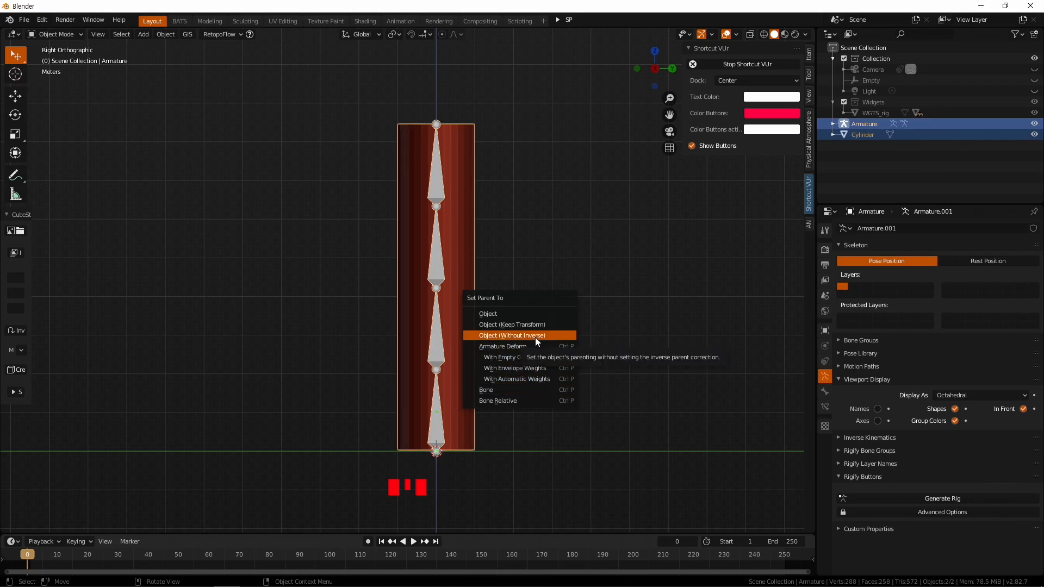
left_click(550, 380)
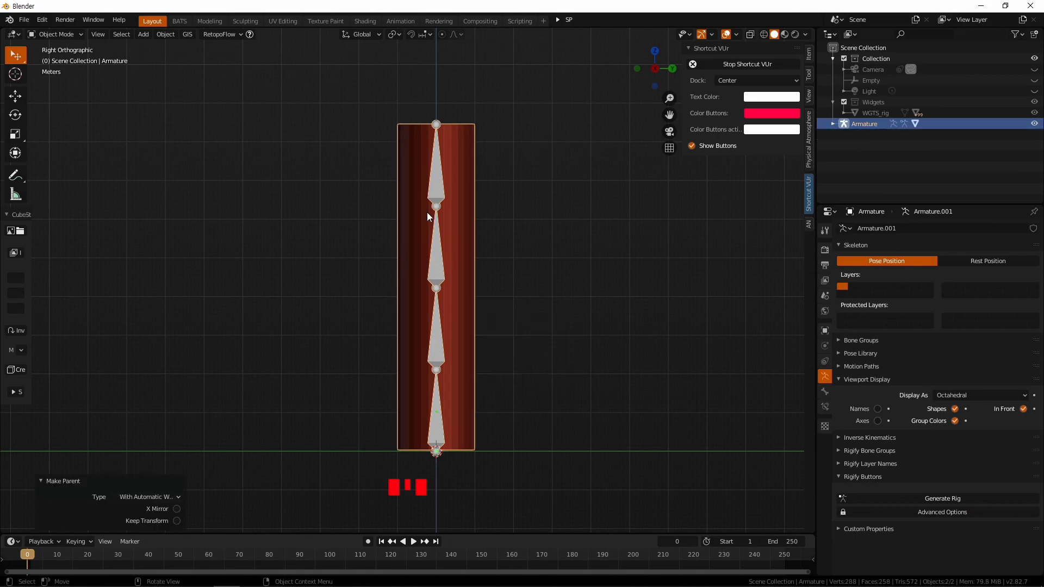
In Pose Mode, test the cylinder's deformation by rotating each of the upper three bones and cancelling every rotation
left_click(436, 194)
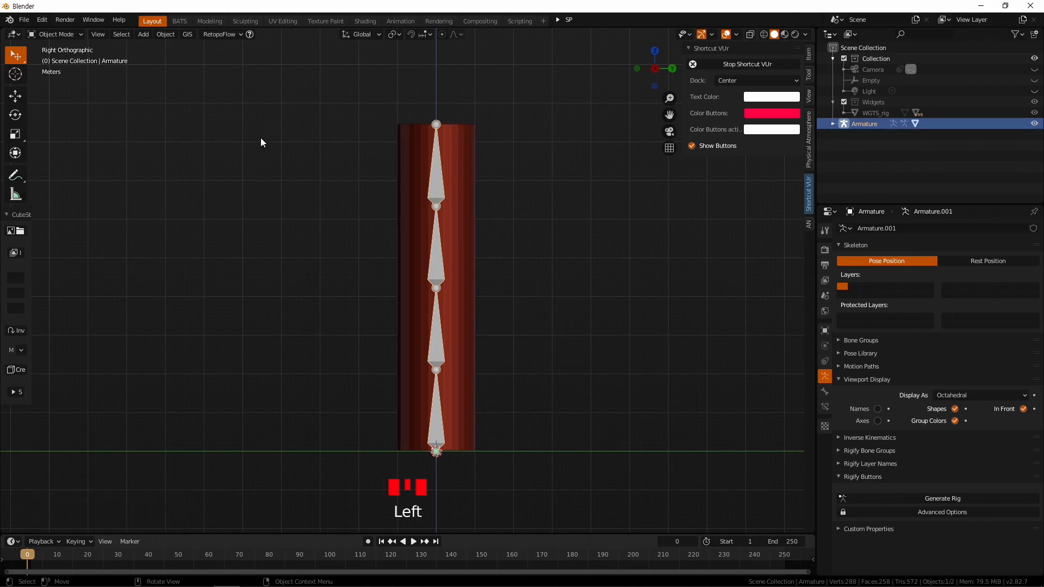
left_click(56, 33)
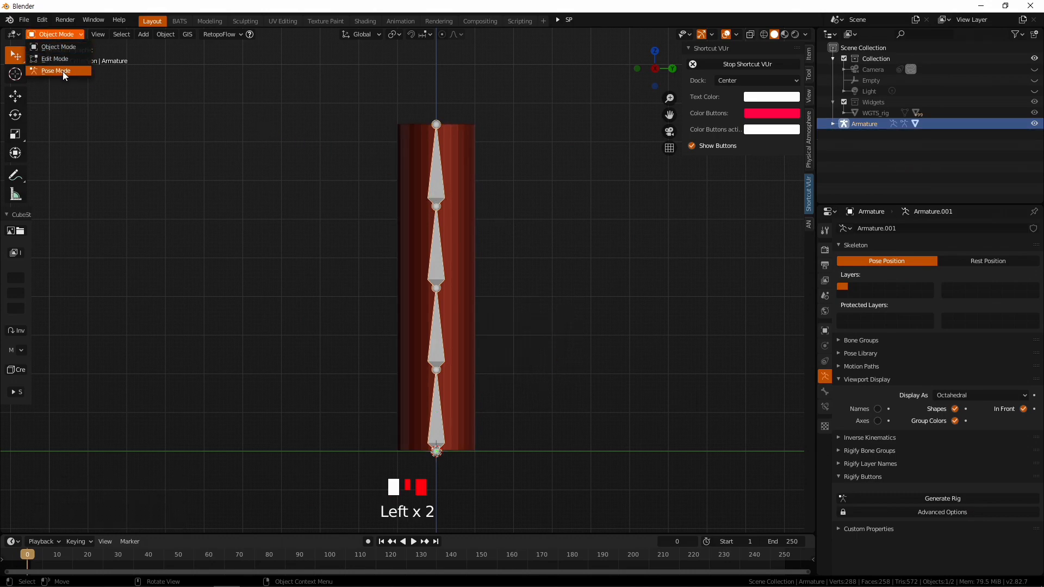
left_click(63, 70)
left_click(439, 168)
key("r")
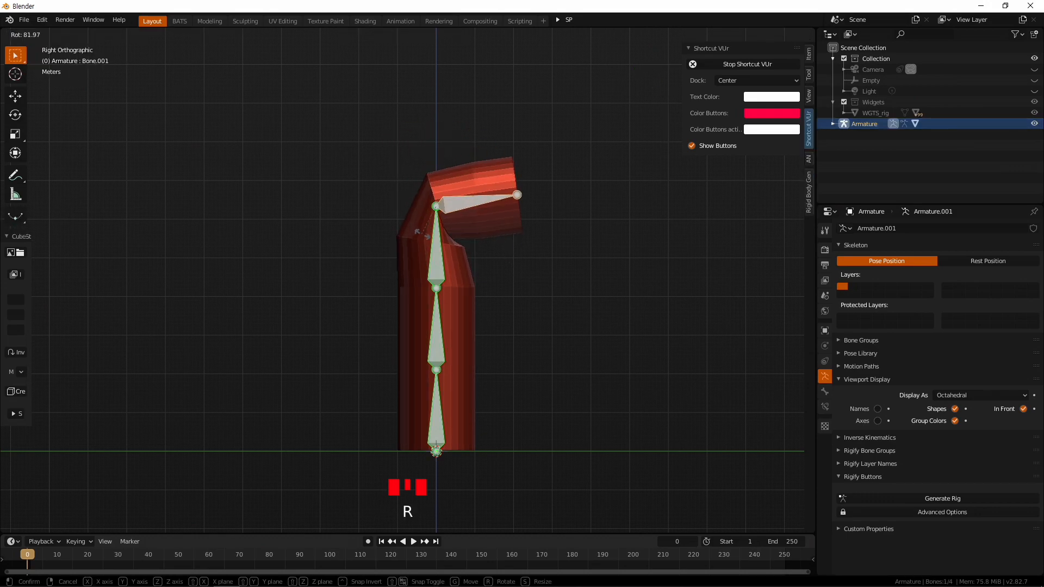
right_click(495, 233)
left_click(443, 261)
key("r")
right_click(491, 271)
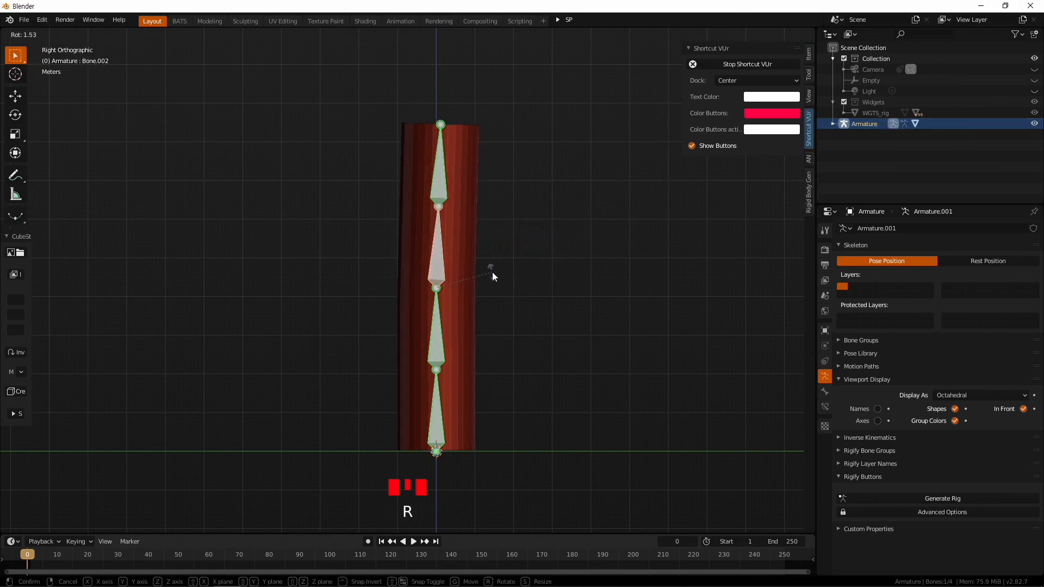
left_click(450, 337)
key("r")
right_click(254, 230)
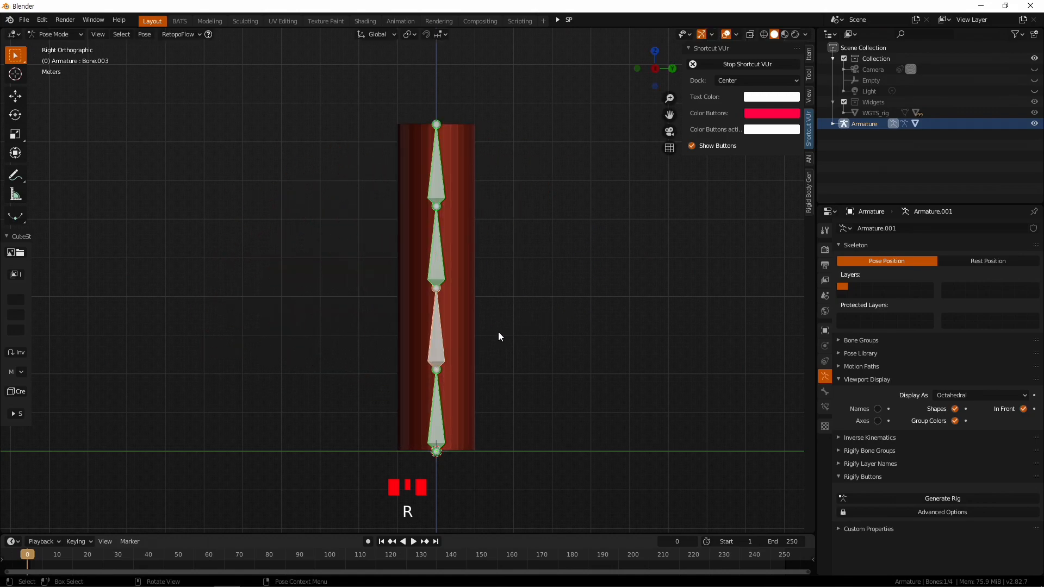
left_click(442, 202)
left_click(463, 210)
Open UE4_Mannequin_rigify02.blend from the Rigify_Mannequin folder and permanently allow execution of its scripts
left_click(29, 22)
mouse_move(87, 51)
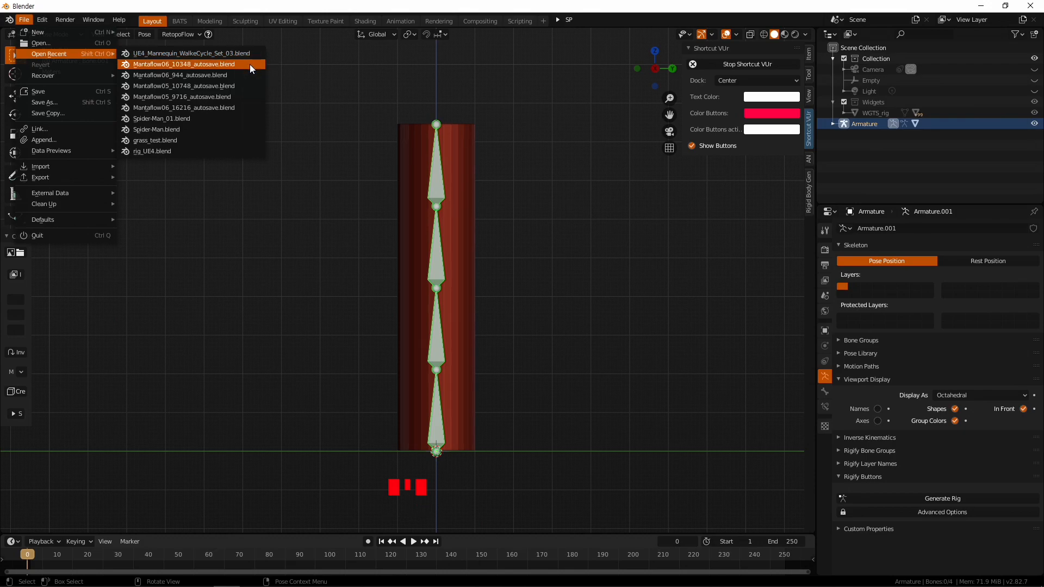
left_click(36, 43)
left_click(546, 315)
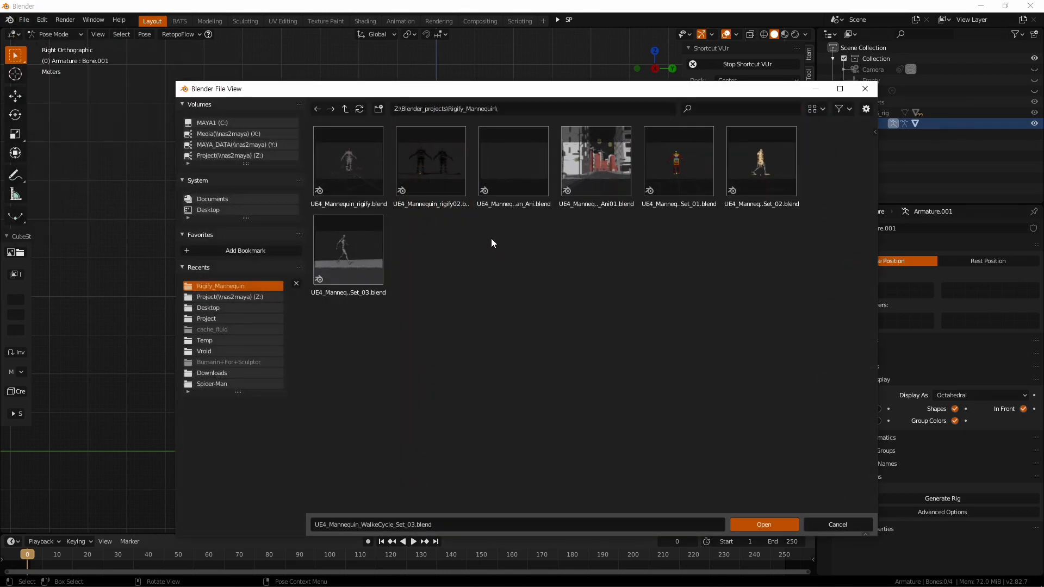
left_click(455, 175)
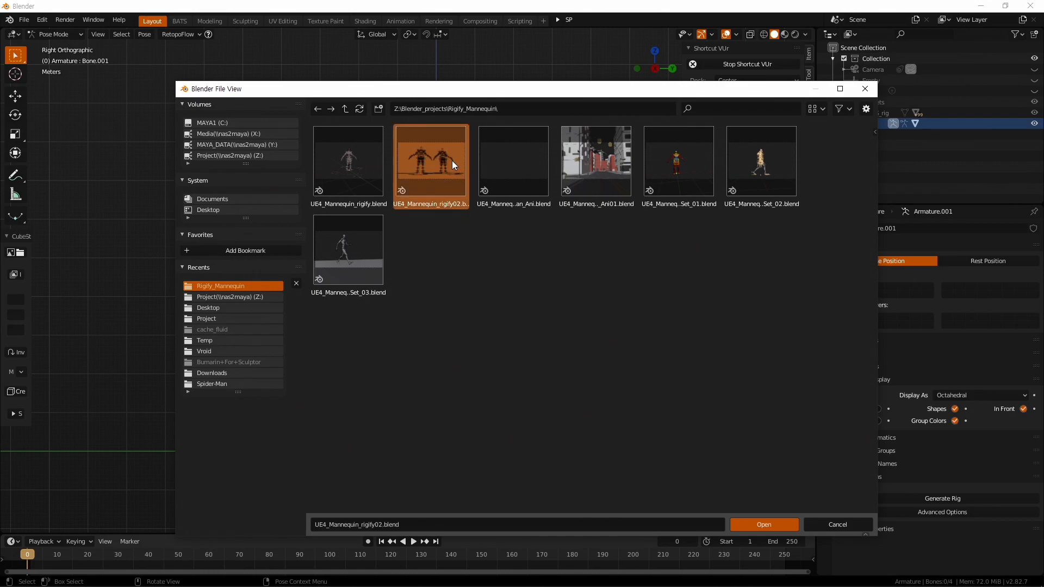
double_click(452, 161)
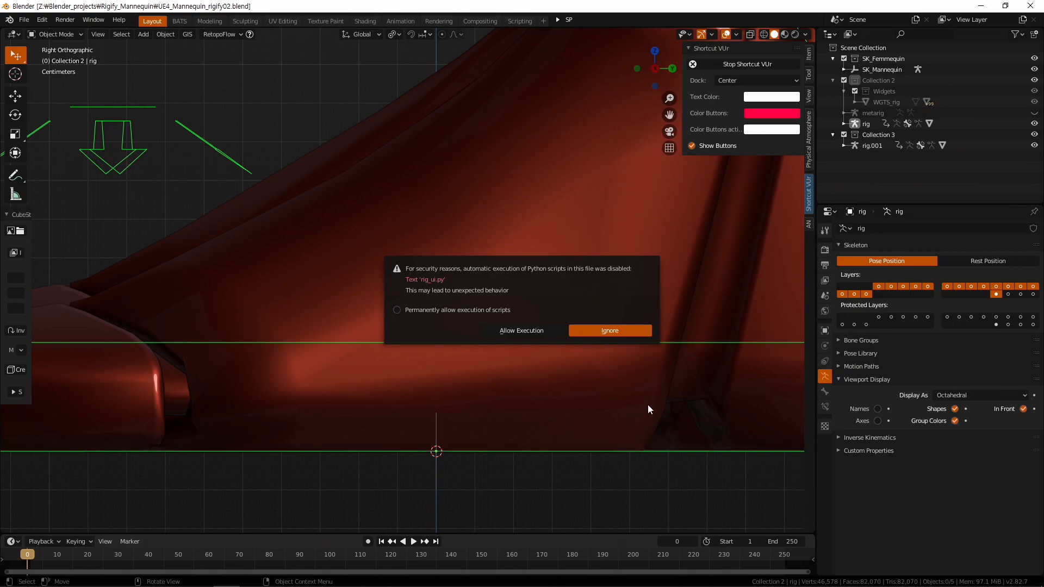
left_click(415, 311)
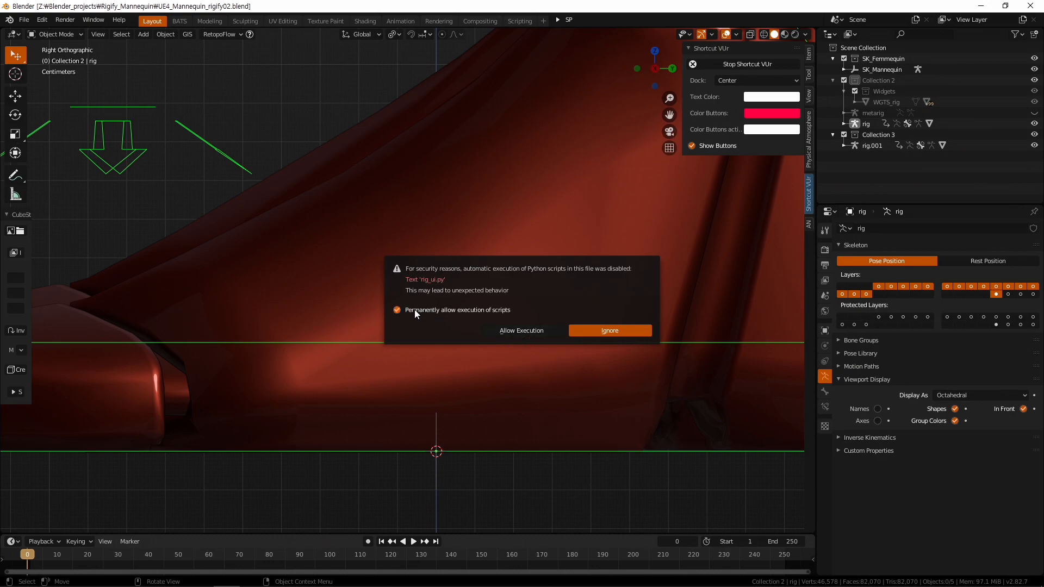
left_click(521, 331)
Hide the armature named rig and its SK_Mannequin_LOD0 mesh, leaving only the rig.001 mannequin in view
scroll(571, 308, "down", 10)
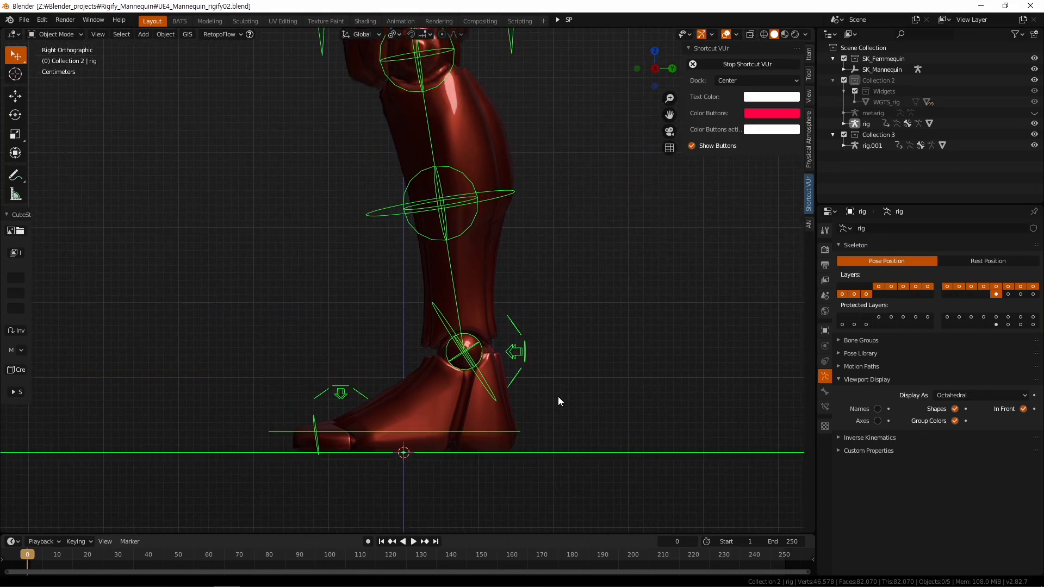
scroll(559, 387, "down", 8)
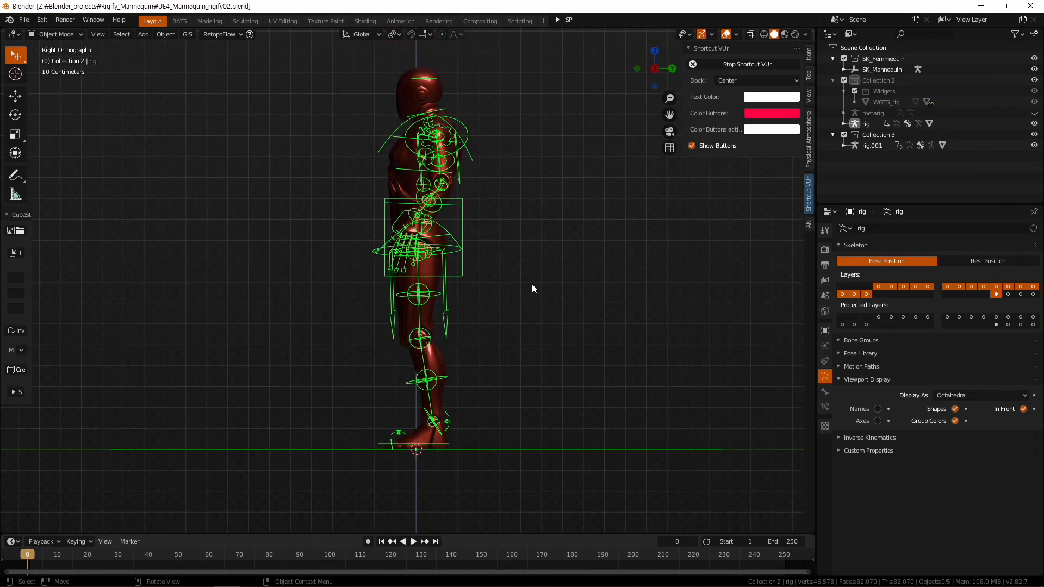
left_click(461, 243)
middle_click_drag(478, 288, 578, 317)
middle_click_drag(452, 298, 767, 326, "shift")
middle_click_drag(504, 315, 524, 325)
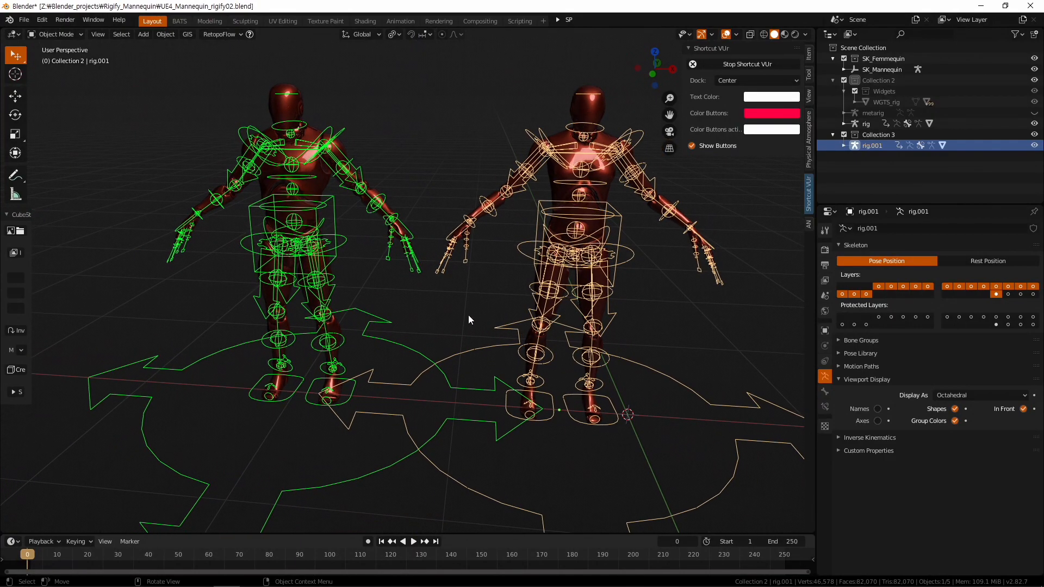
left_click(413, 347)
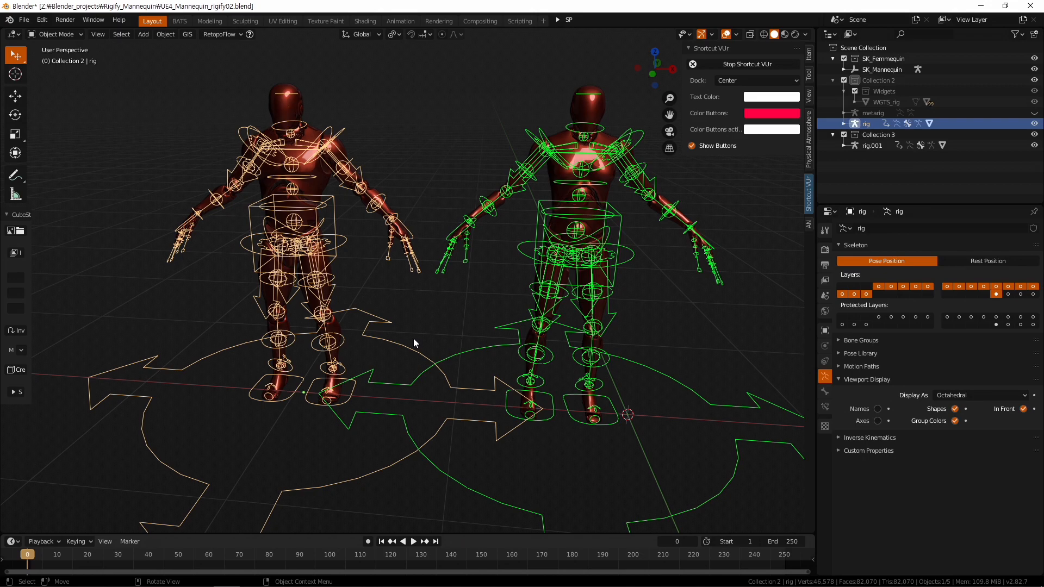
key("h")
left_click(314, 245)
key("h")
Select rig.001 and examine the mannequin's control rig from several angles
middle_click_drag(705, 331, 508, 329)
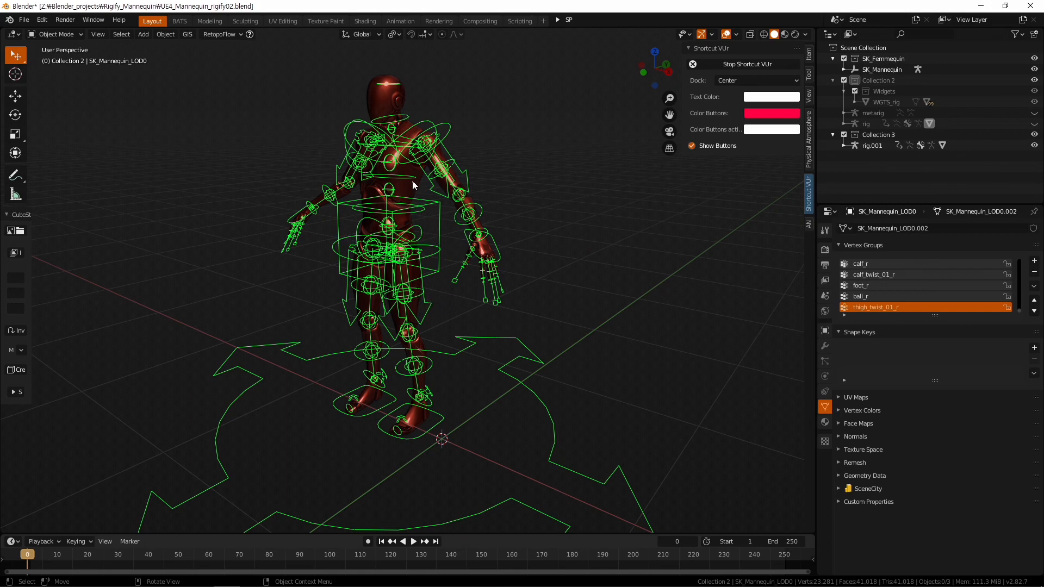
middle_click_drag(431, 252, 477, 336)
left_click(472, 260)
left_click(477, 327)
left_click(461, 273)
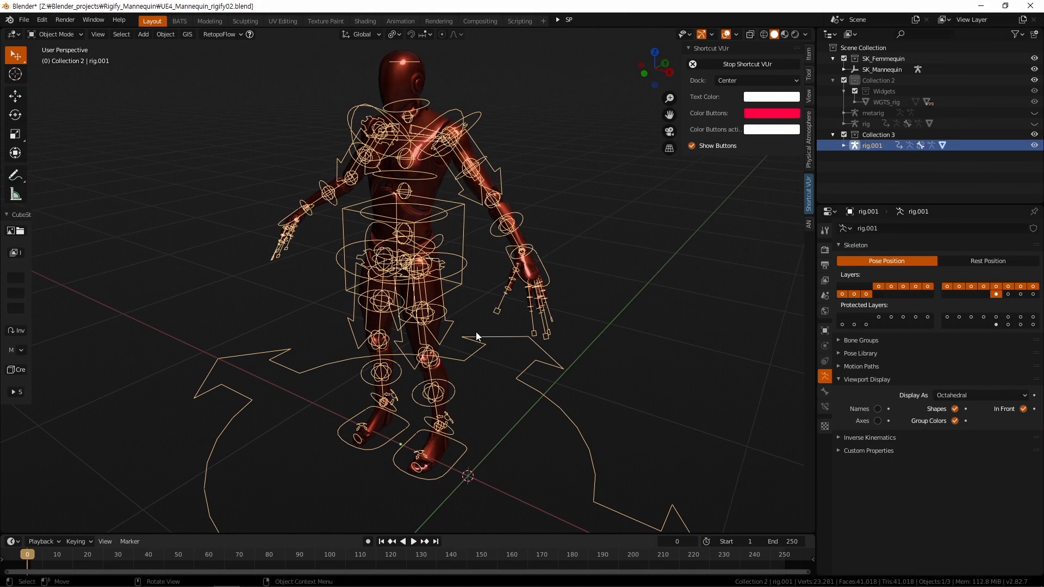
middle_click_drag(573, 386, 479, 305)
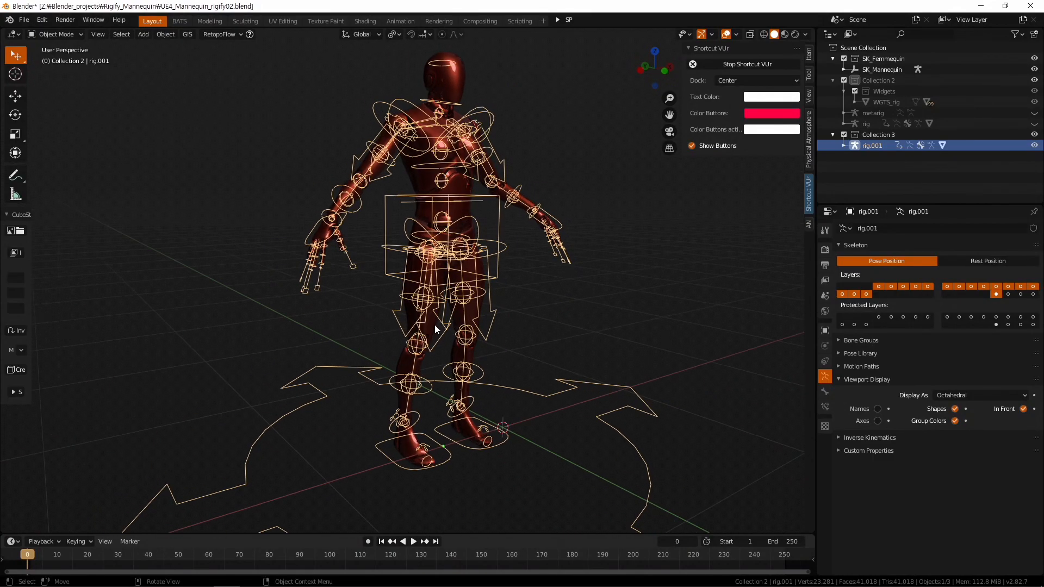
middle_click_drag(552, 318, 544, 318)
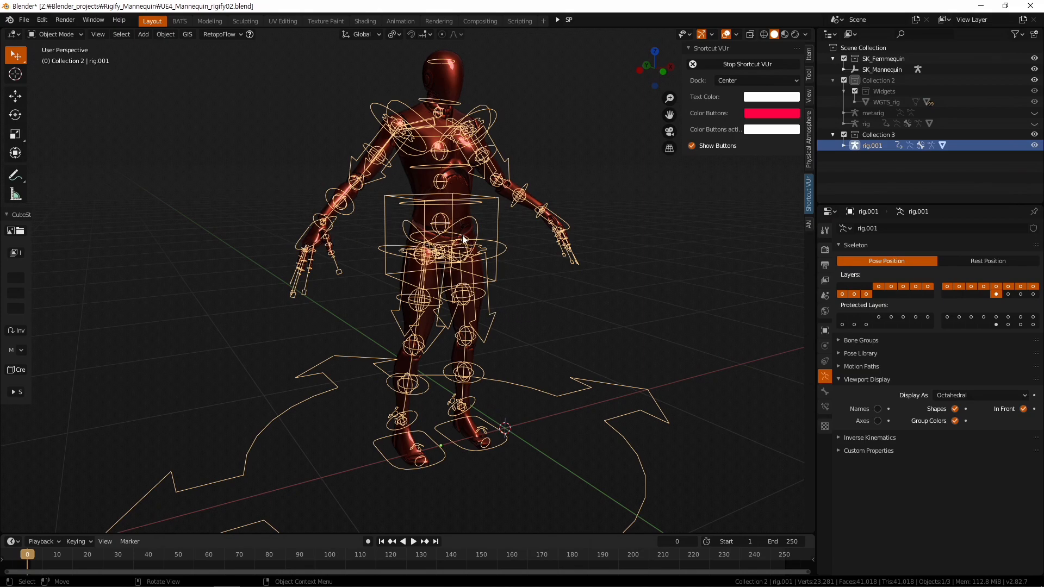
middle_click_drag(473, 237, 681, 238)
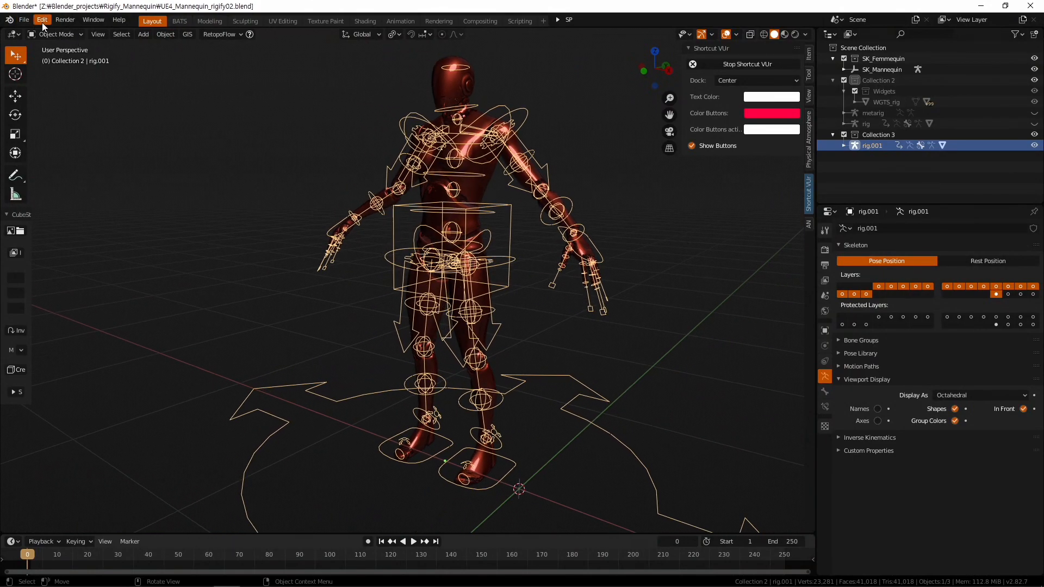
Reselect rig.001 and switch it to Pose Mode
left_click(647, 240)
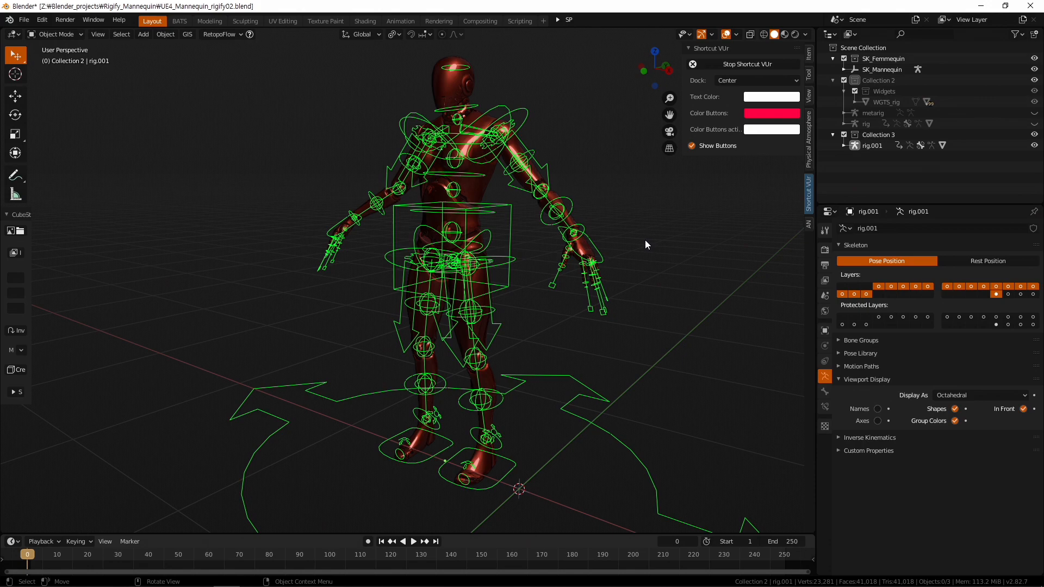
left_click(598, 251)
left_click(60, 34)
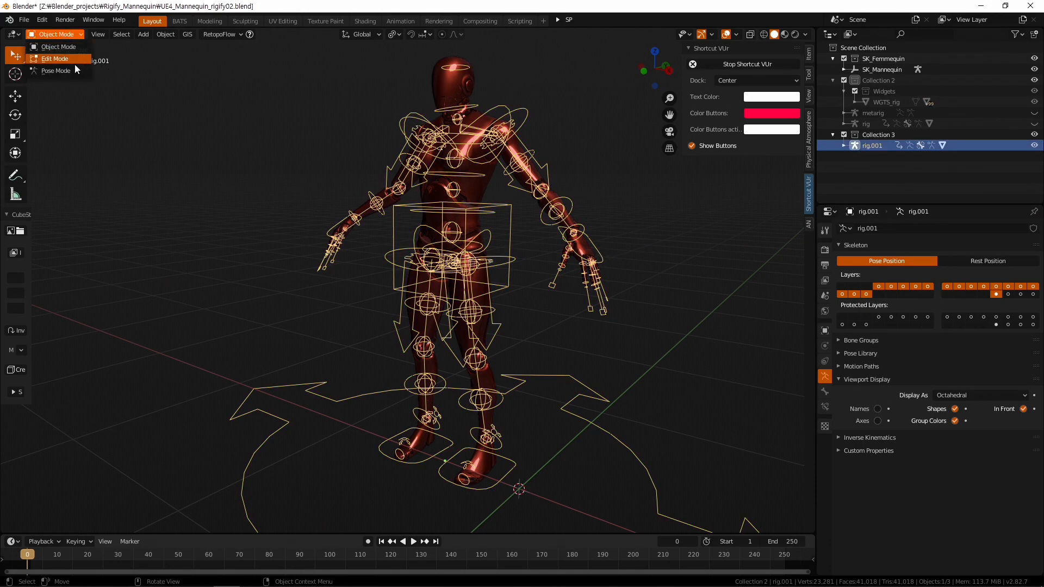
left_click(73, 71)
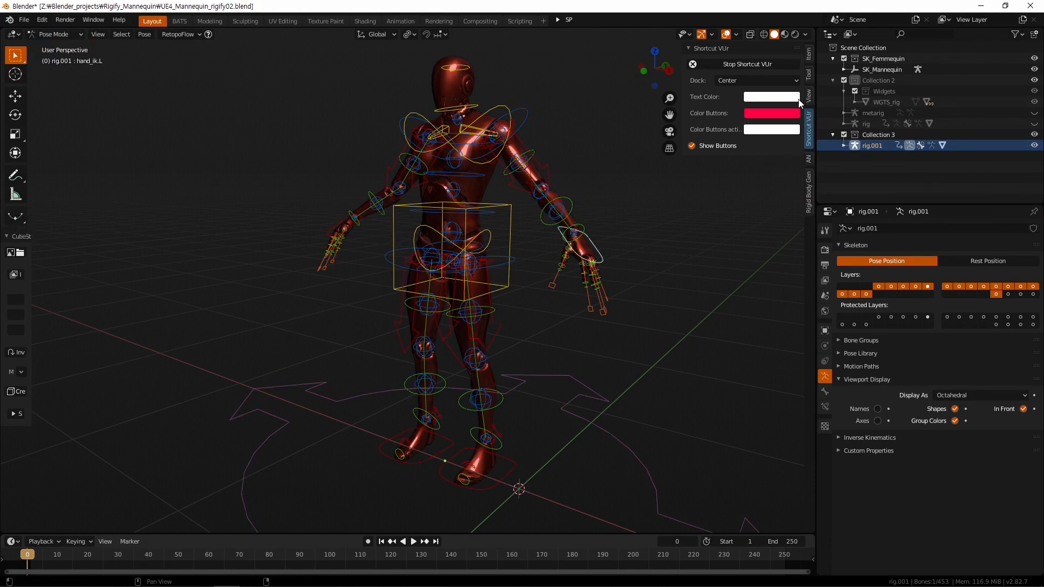
Show the item's transform properties and select the box-shaped torso control of rig.001 to check for rig options
left_click(809, 53)
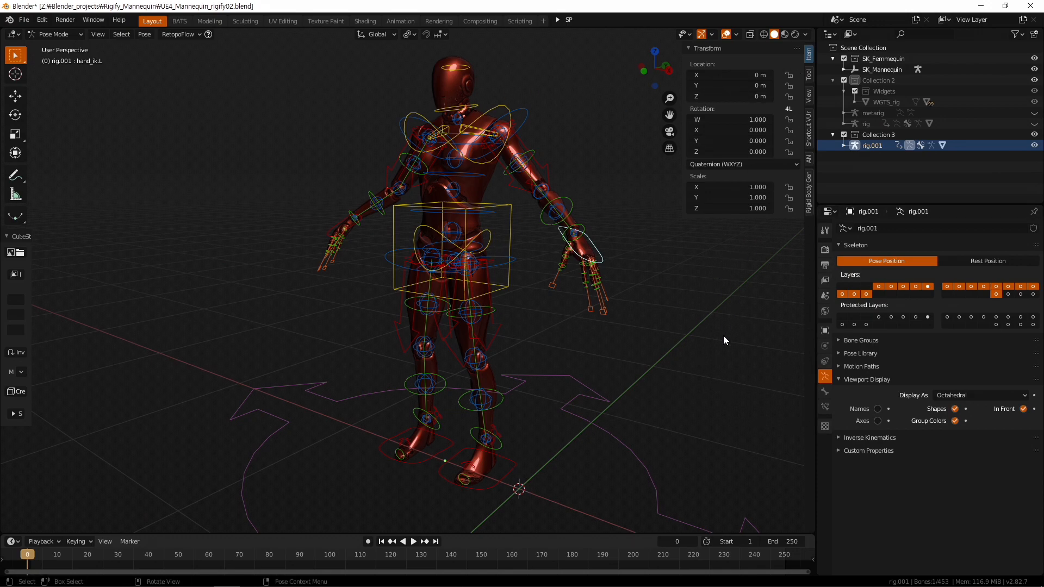
left_click(711, 314)
key("Tab")
key("Tab")
left_click(510, 239)
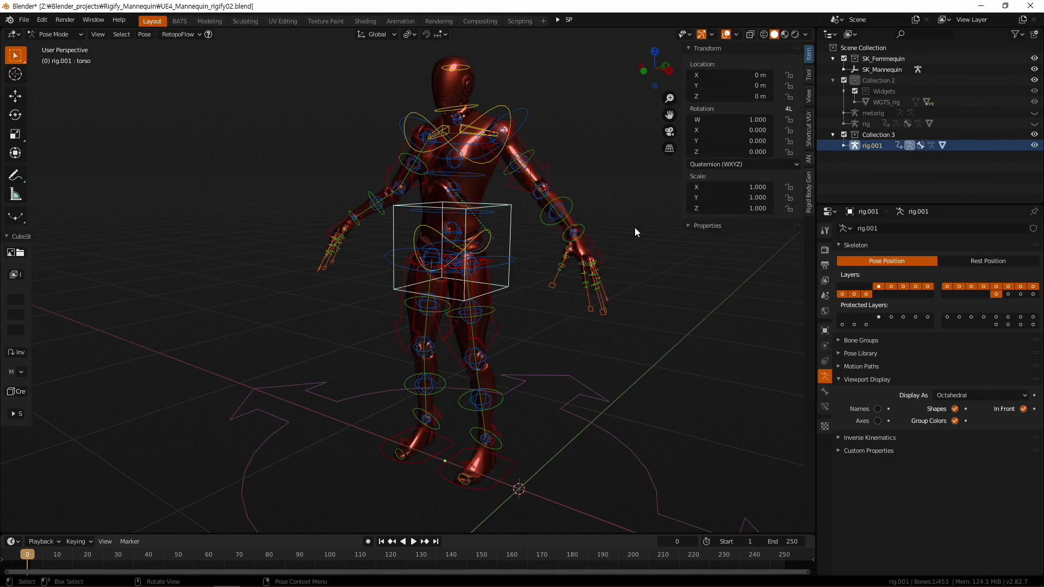
middle_click_drag(488, 255, 259, 193)
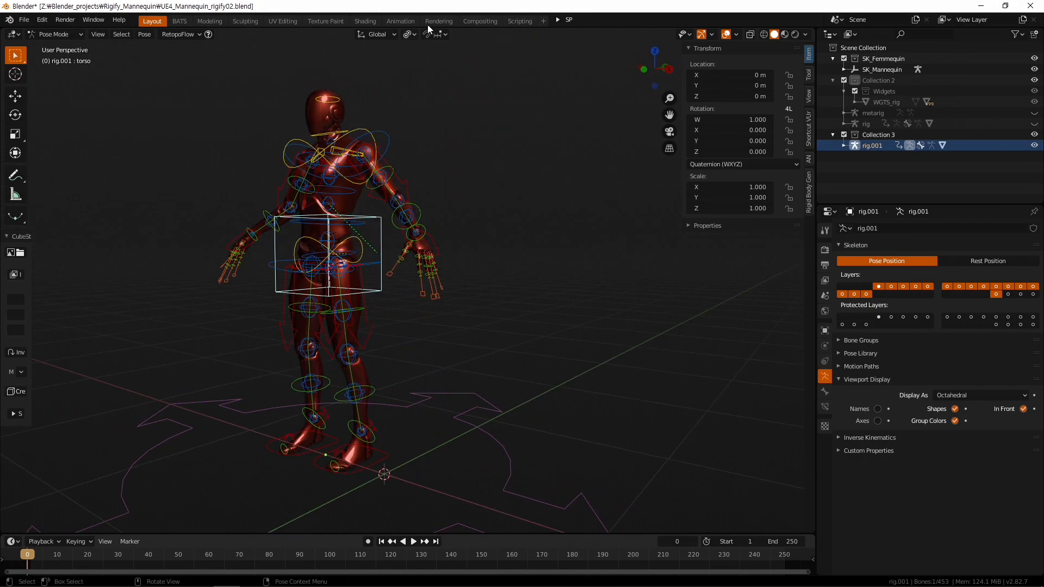
Return to Object Mode and switch to the Scripting workspace to bring up the rig_ui.py script with the whole rig framed
left_click(65, 35)
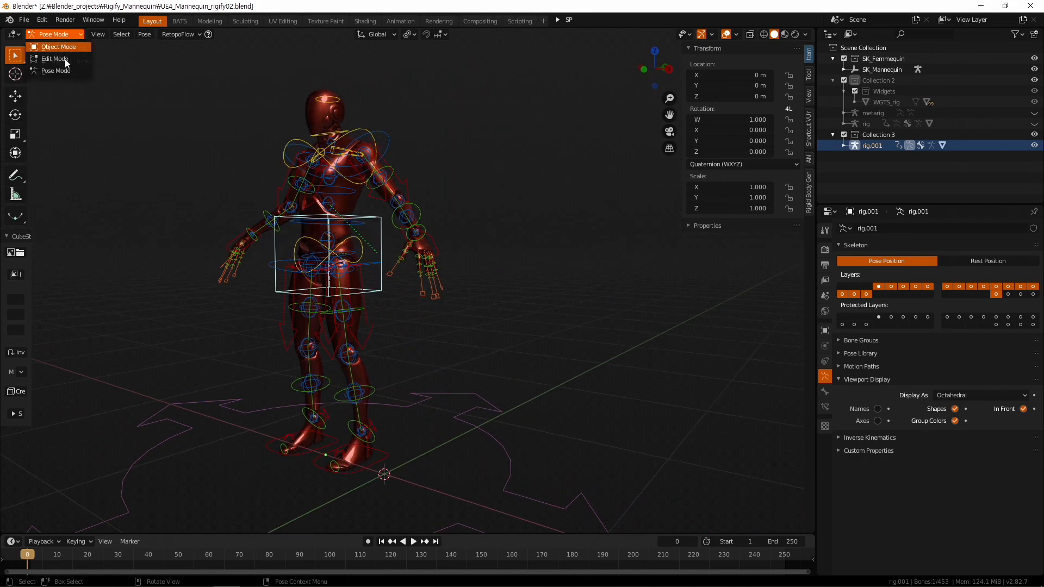
left_click(64, 48)
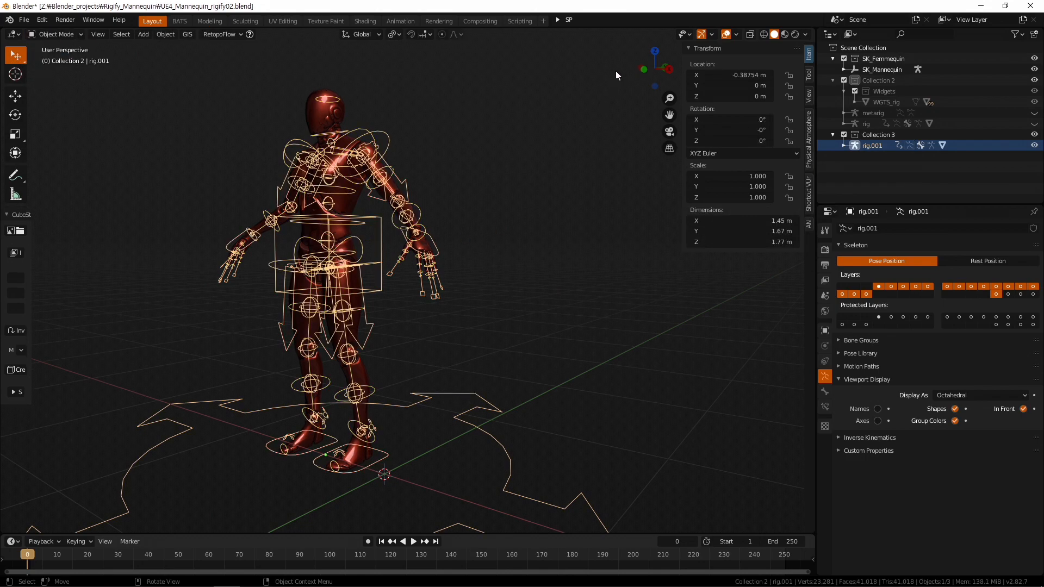
left_click(523, 21)
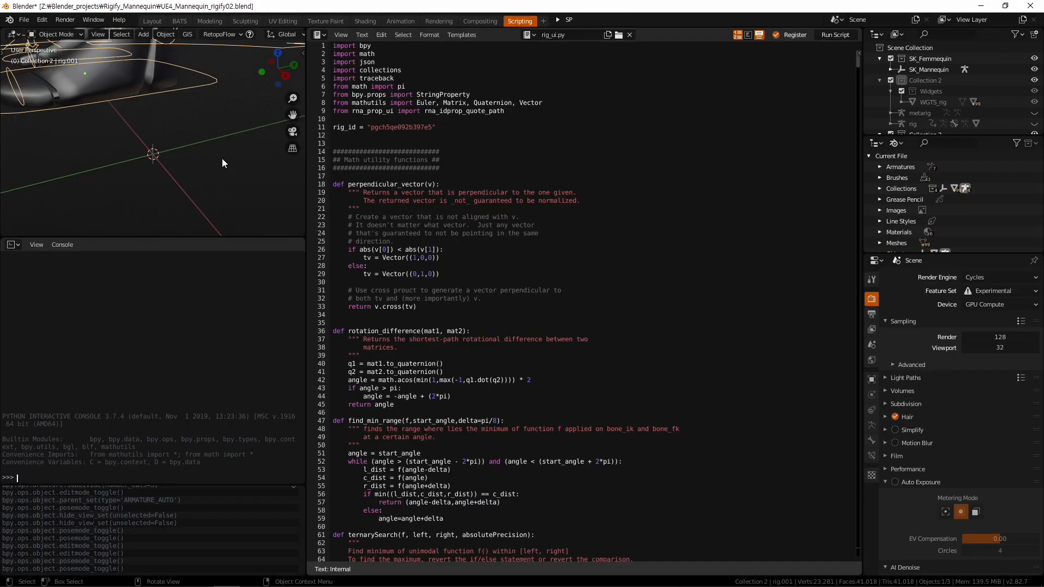
key("shift+c")
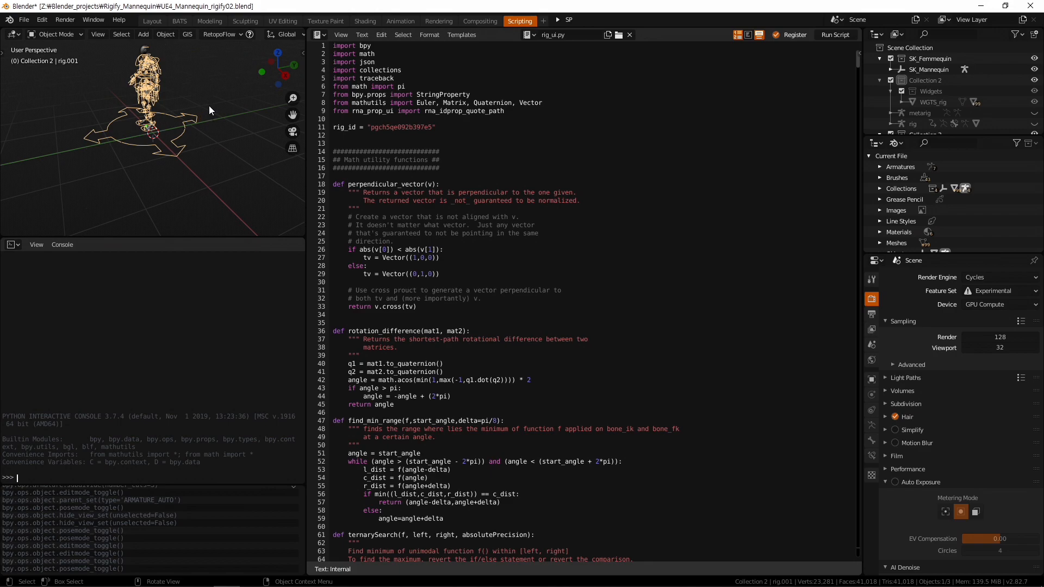
scroll(212, 144, "up", 2)
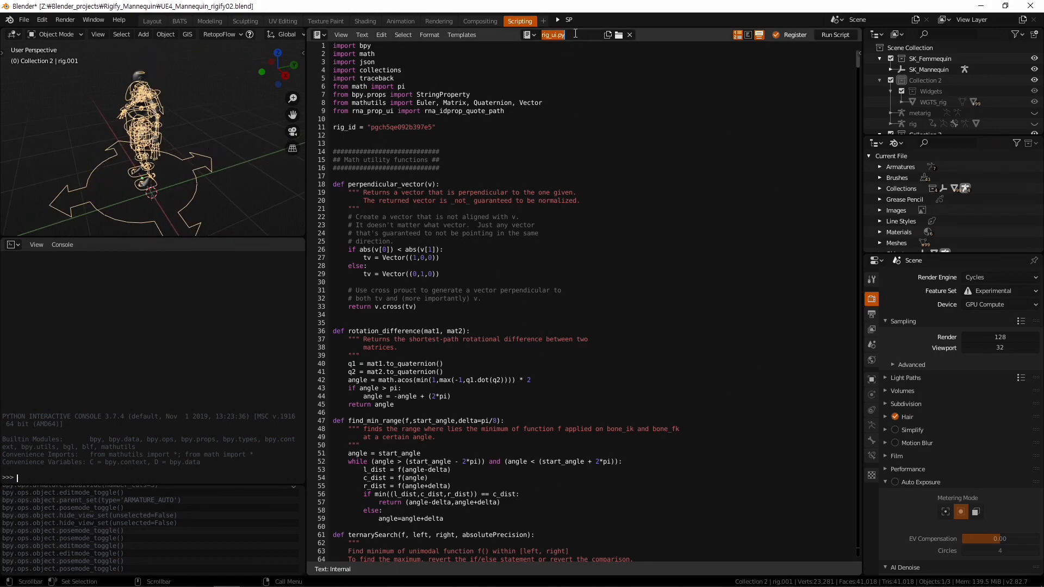
left_click(575, 34)
middle_click_drag(191, 196, 214, 182)
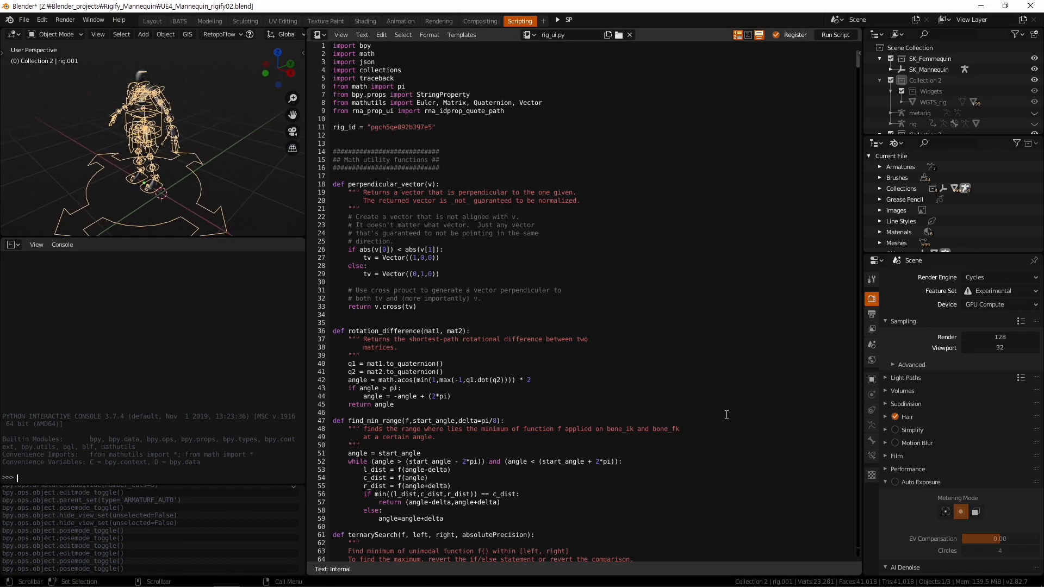
Open the armature data's custom properties for rig.001 and copy its rig_id value
left_click(871, 425)
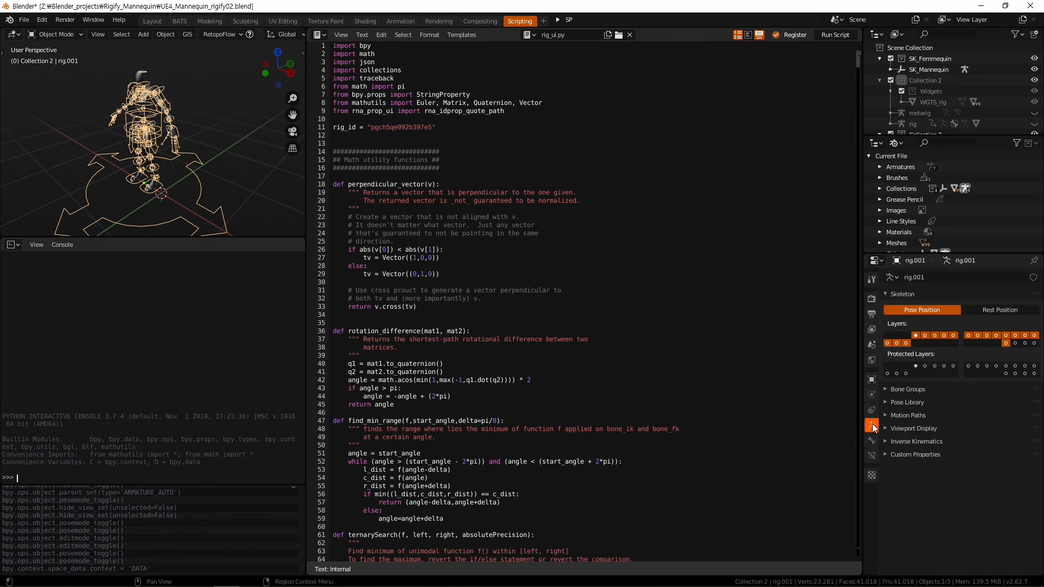
left_click(913, 455)
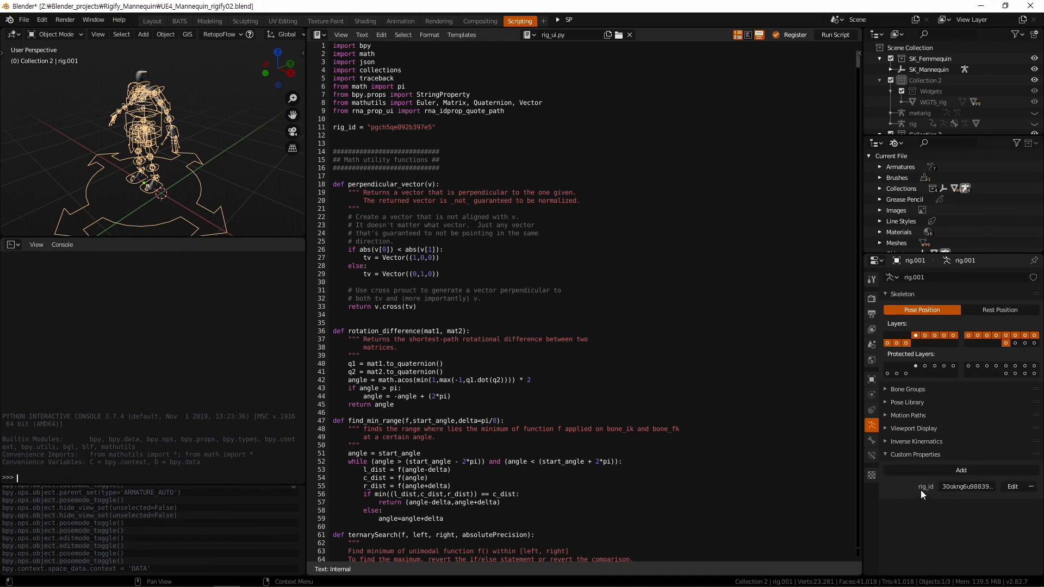
left_click(969, 488)
key("ctrl+c")
key("Return")
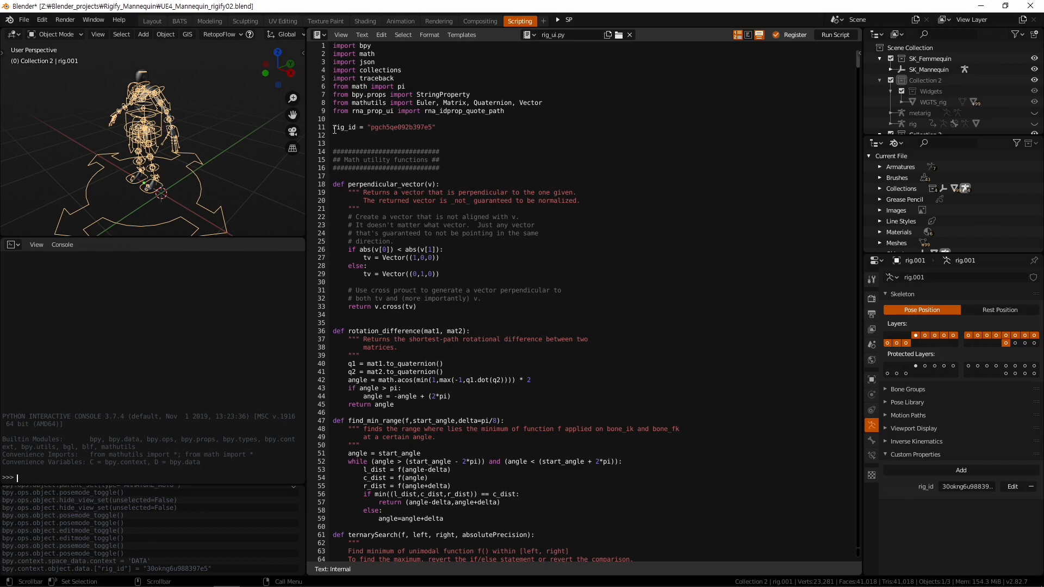
left_click_drag(374, 127, 440, 135)
key("ctrl+v")
left_click(838, 35)
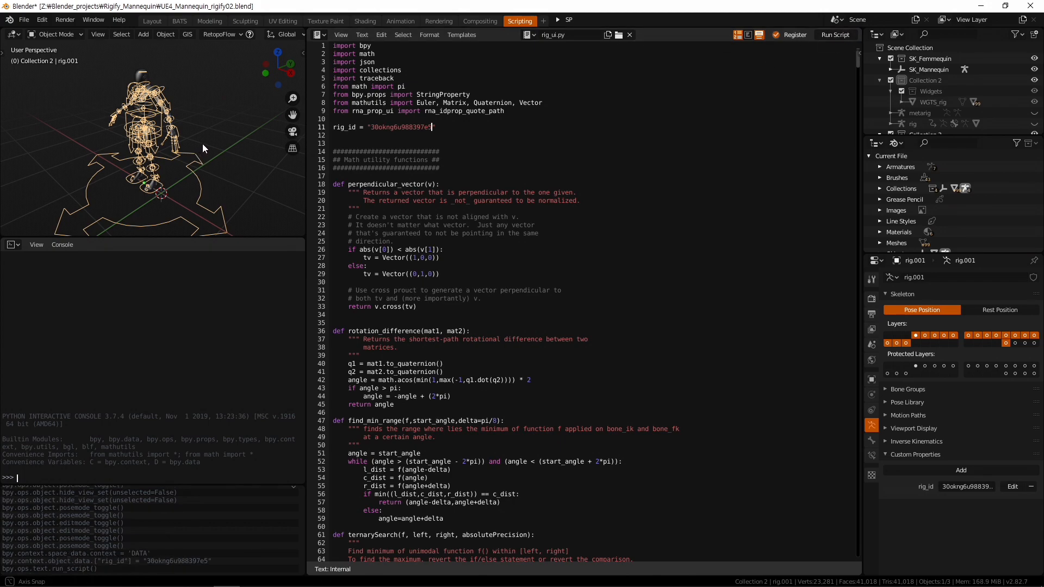
Return to the Layout workspace to check the Rig Layers controls and clear the object selection
middle_click_drag(201, 144, 184, 110)
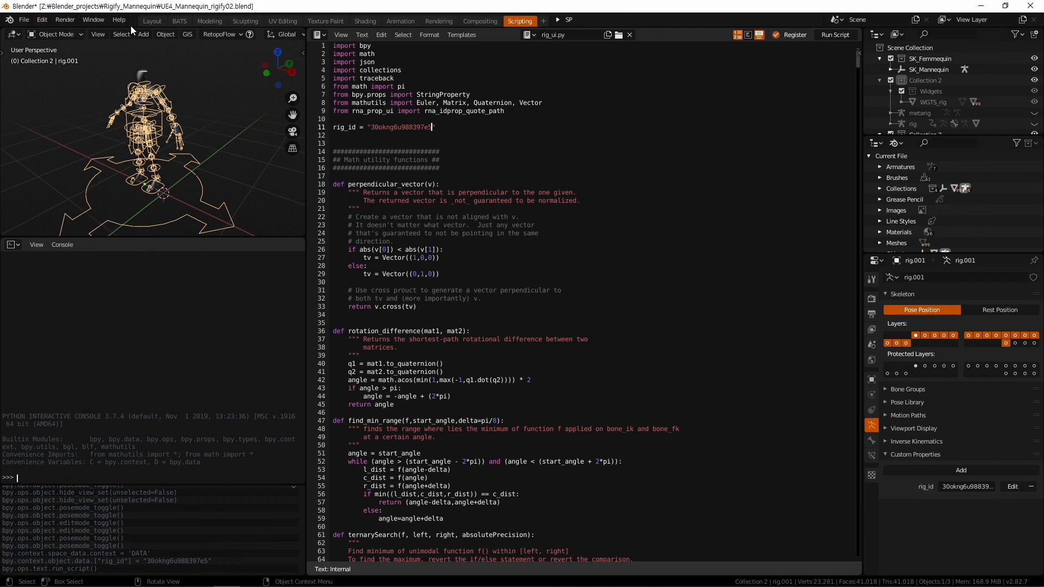
left_click(152, 20)
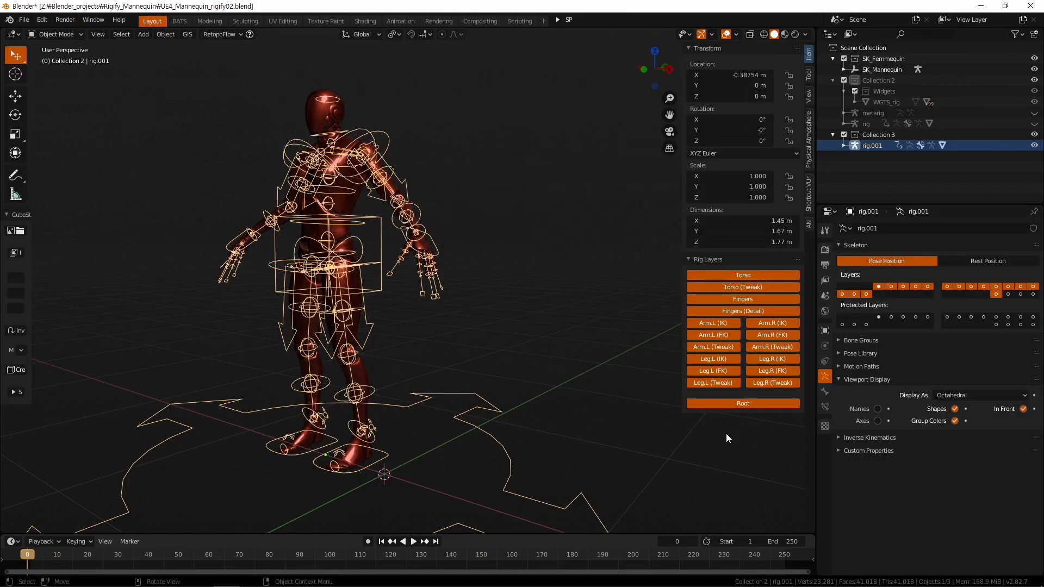
left_click(557, 335)
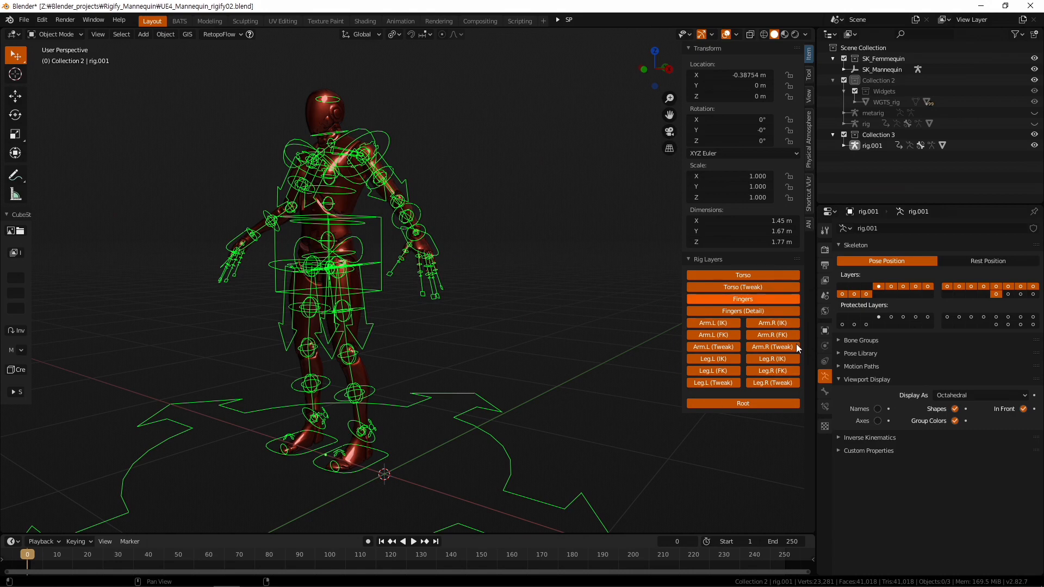
middle_click_drag(504, 262, 522, 275)
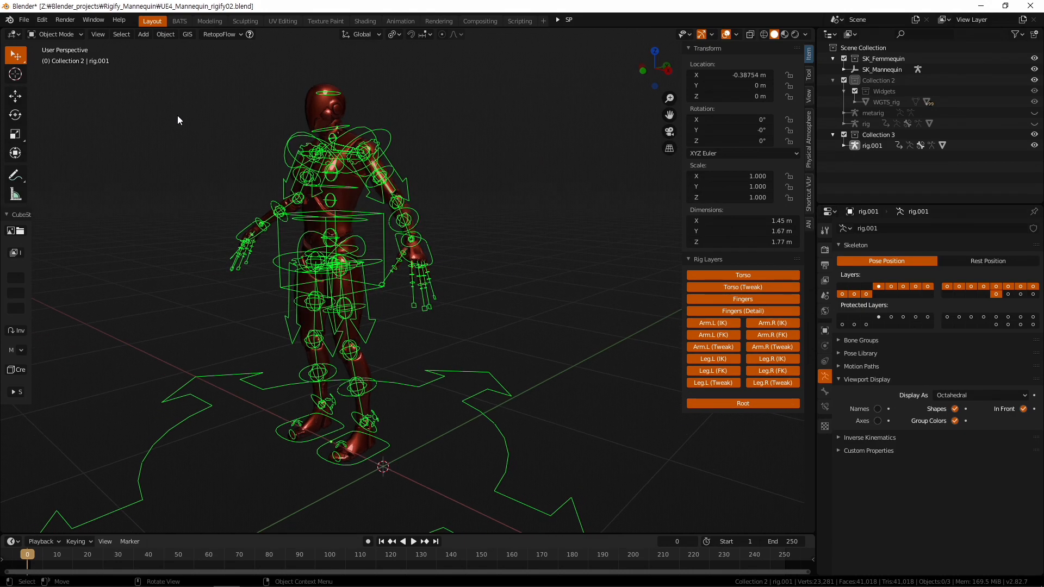
Switch rig.001 to Pose Mode and select the hand_ik.L control to show its rig properties
left_click(75, 32)
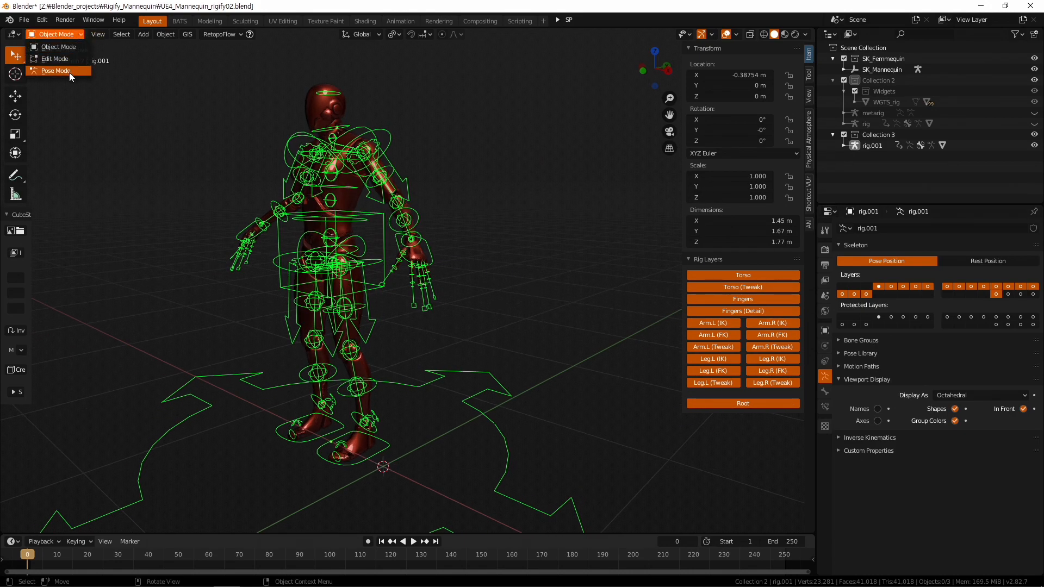
left_click(55, 71)
left_click(438, 261)
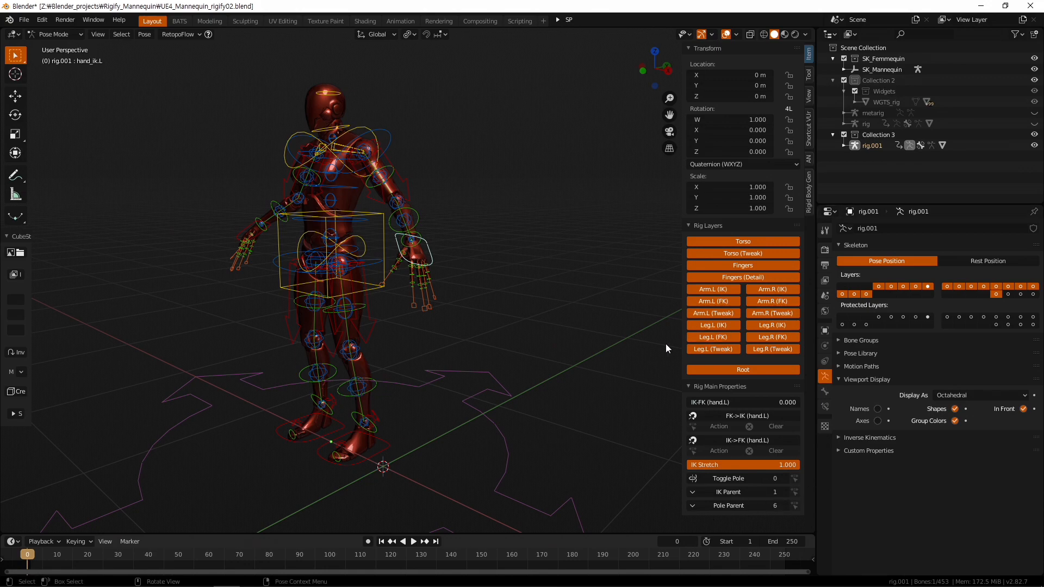
Select the hidden rig in Collection 2 and unhide it beside the mannequin
middle_click_drag(586, 366, 601, 371)
middle_click_drag(532, 351, 601, 376, "shift")
scroll(531, 351, "down", 2)
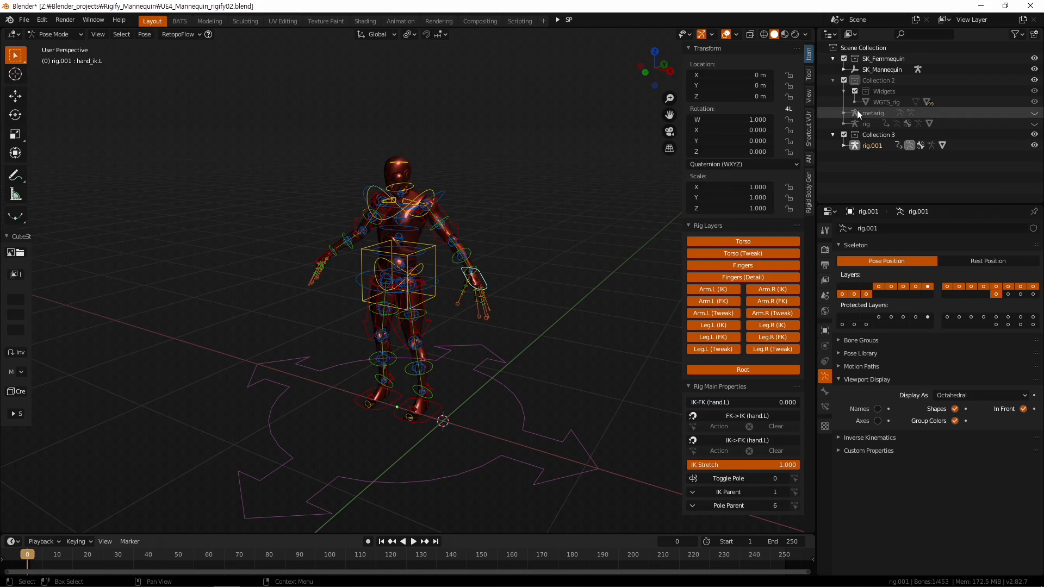
left_click(885, 125)
left_click(1033, 125)
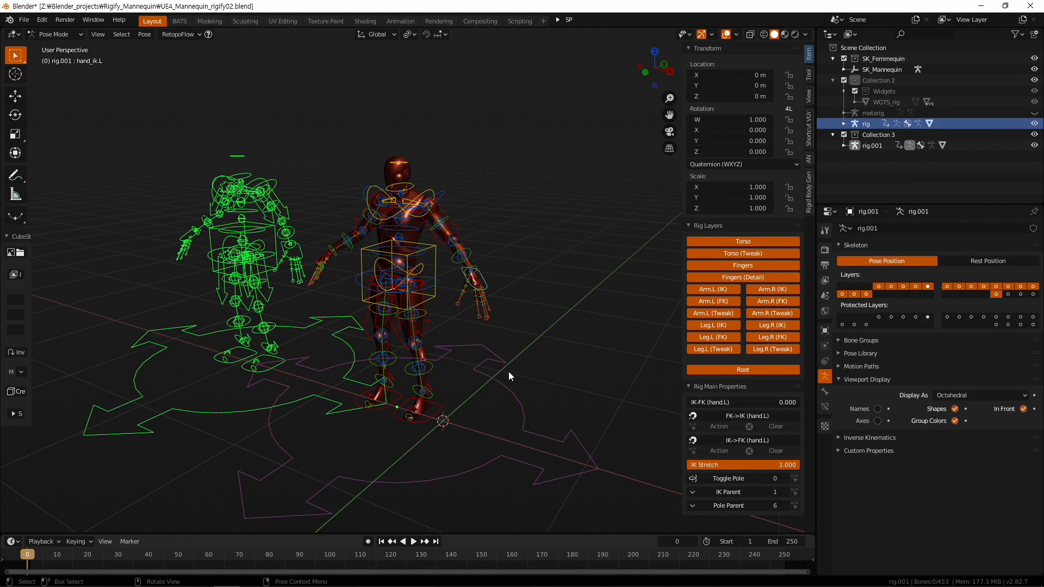
Select the root control of rig.001, and try to select the other rig while in Pose Mode
middle_click_drag(386, 358, 520, 383)
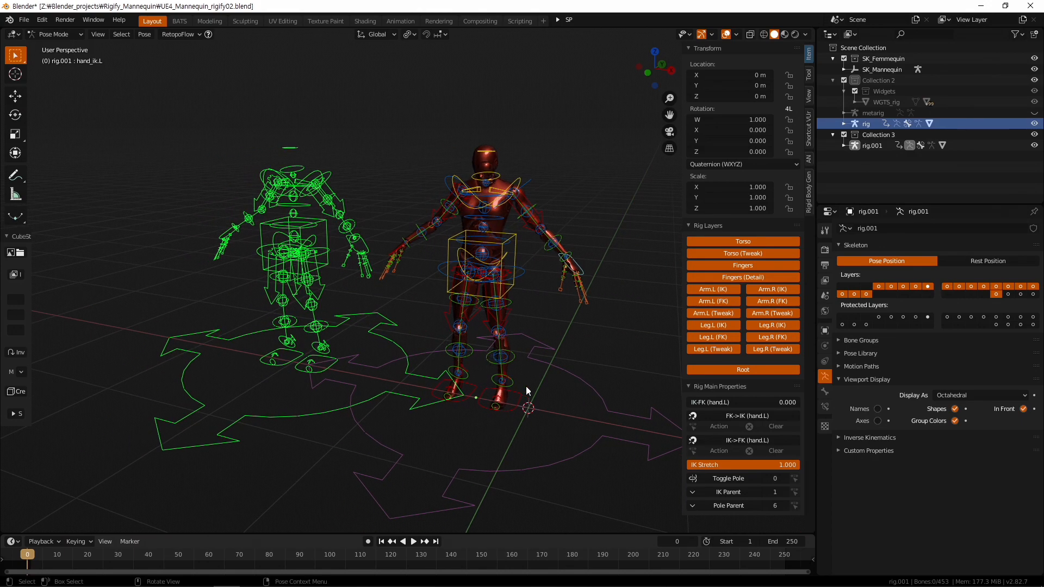
left_click(591, 391)
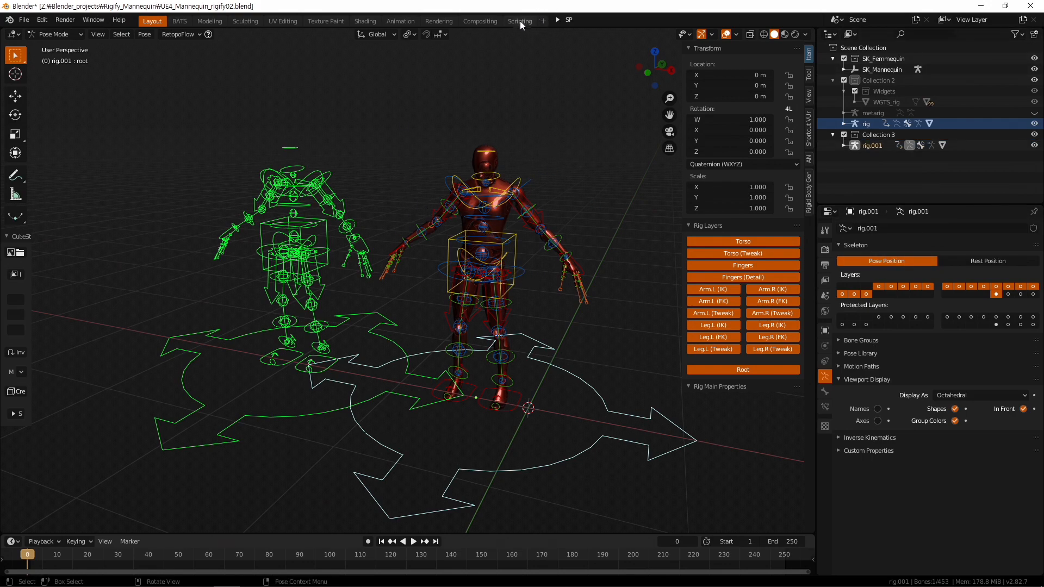
left_click(311, 416)
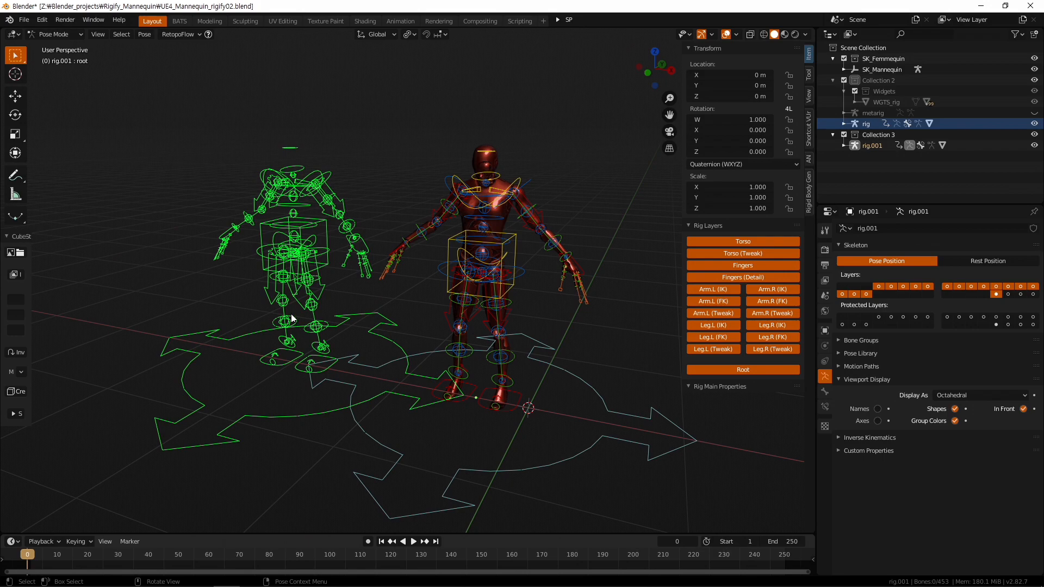
Return to Object Mode and select the original rig followed by rig.001
left_click(64, 35)
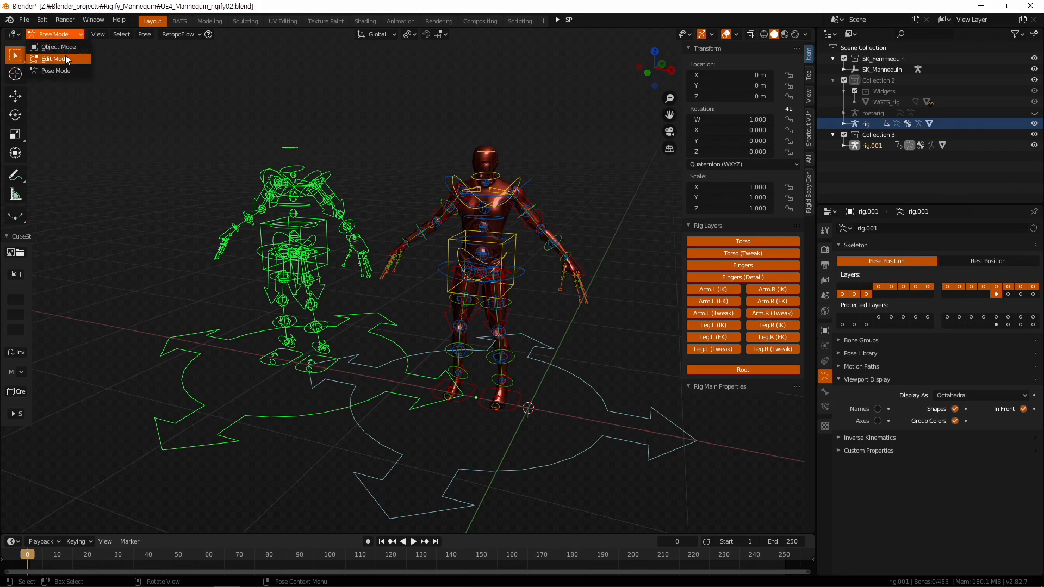
left_click(56, 47)
left_click(463, 410)
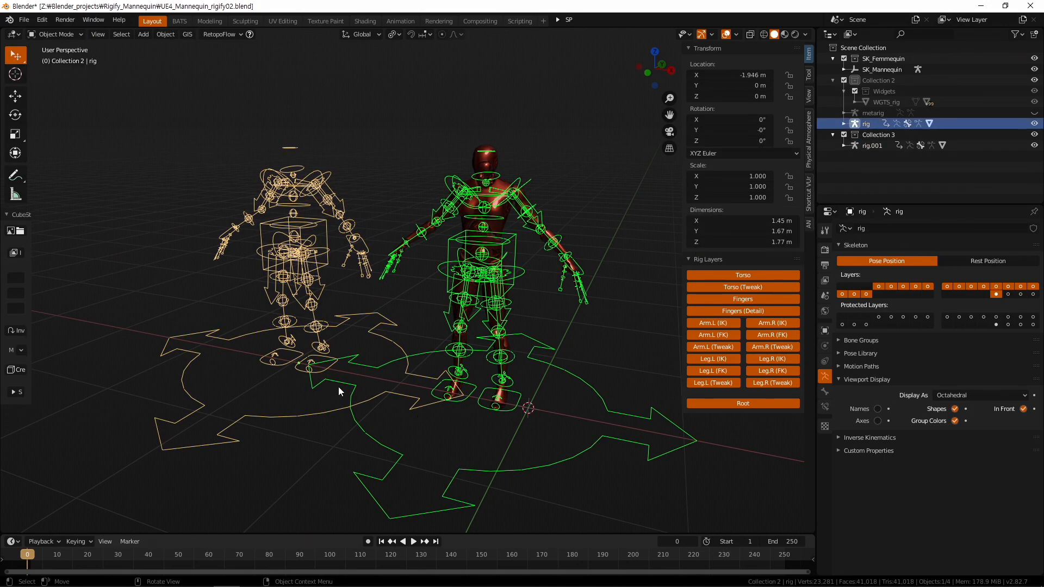
left_click(510, 280)
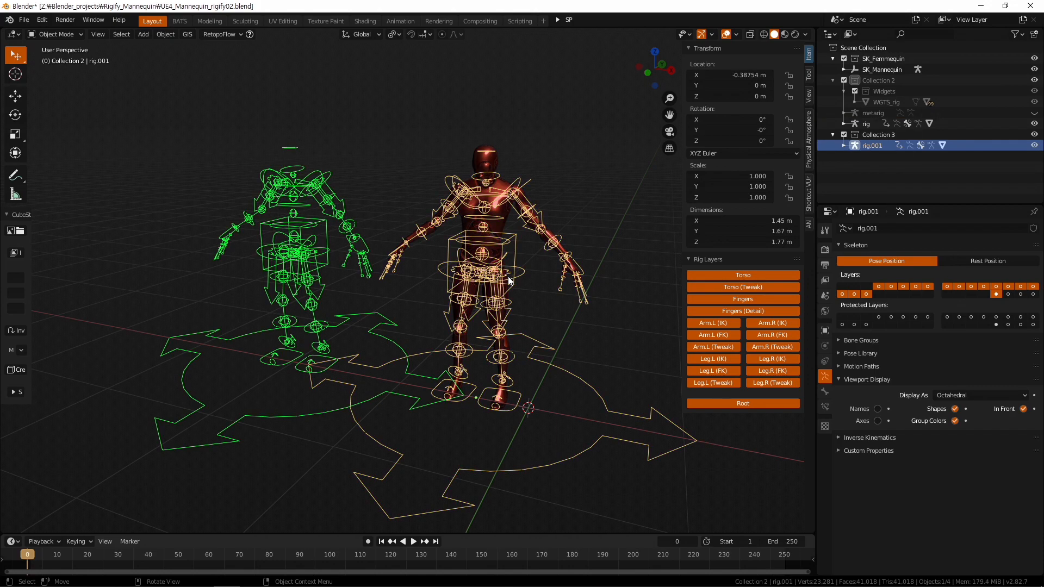
Expand the armature's custom properties and select rig and rig.001 alternately to compare their rig_id values and rig layer controls
left_click(893, 451)
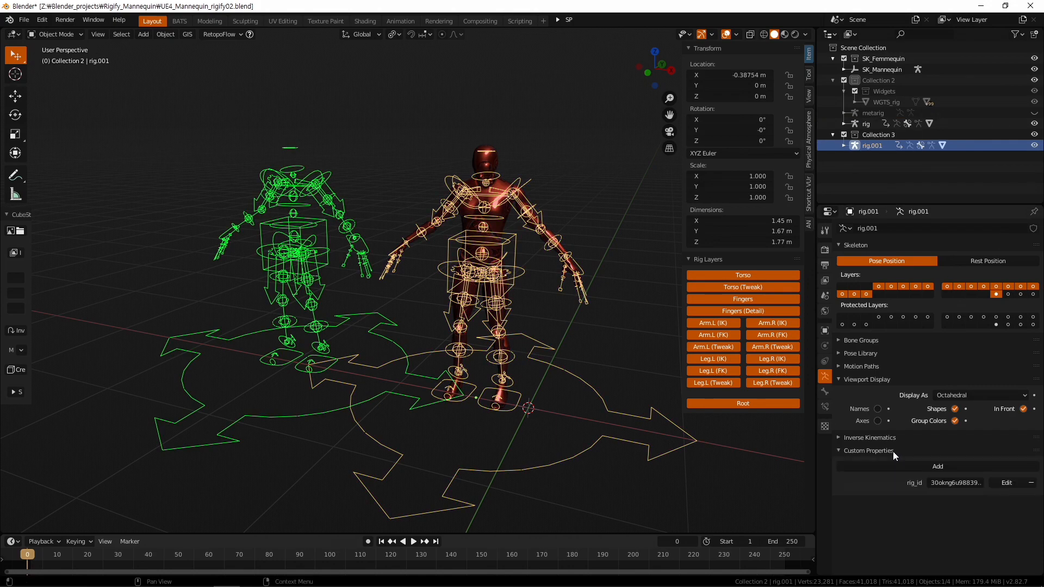
left_click(322, 259)
left_click(501, 270)
left_click(293, 248)
left_click(518, 269)
left_click(291, 257)
left_click(465, 280)
left_click(297, 247)
left_click(505, 287)
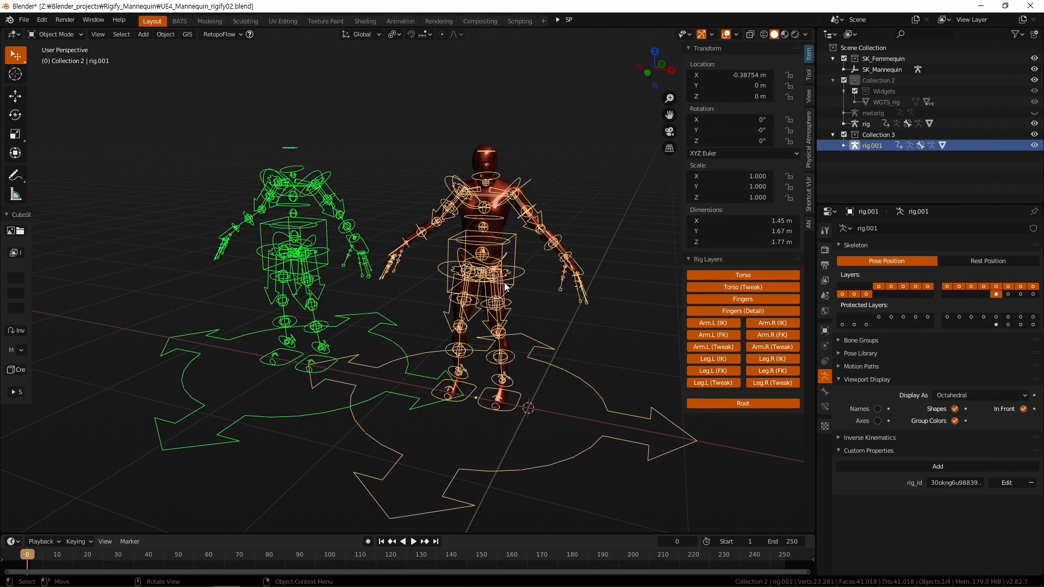
left_click(290, 213)
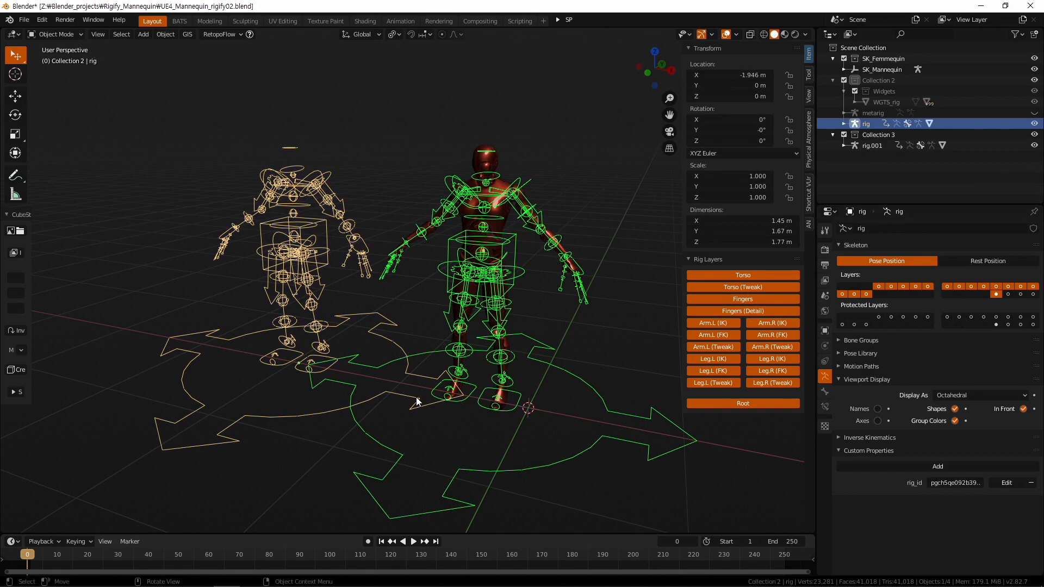
left_click(478, 220)
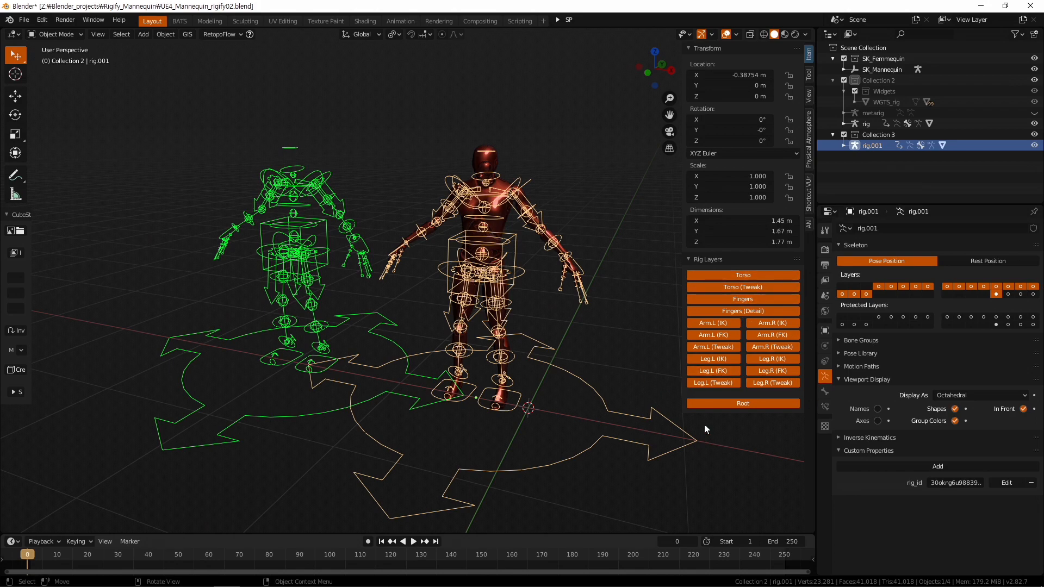
Hide the original rig and reselect rig.001 on the mannequin
left_click(335, 263)
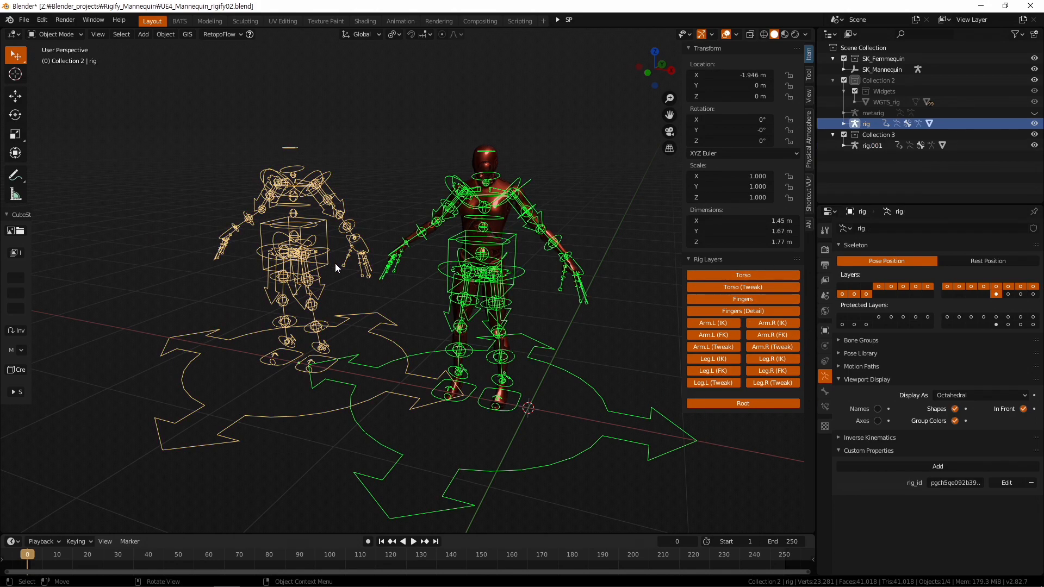
key("h")
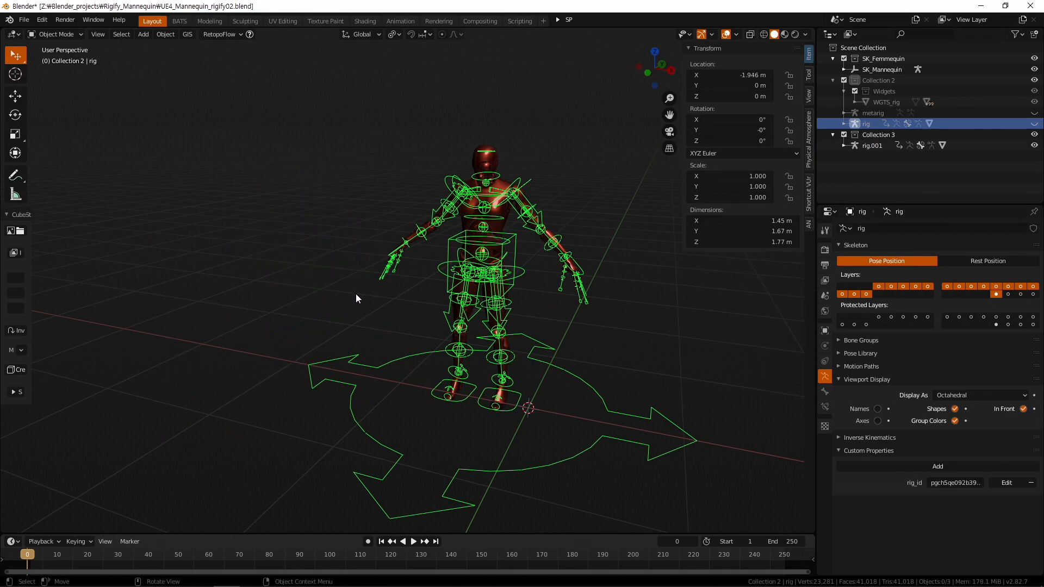
left_click(517, 274)
middle_click_drag(603, 318, 518, 310, "shift")
scroll(547, 312, "up", 1)
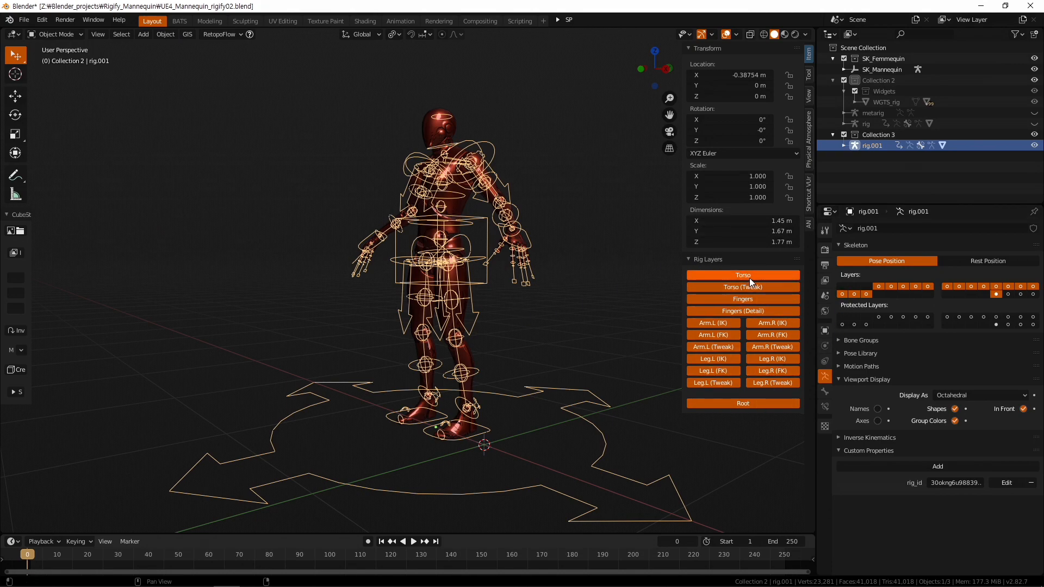
Turn off all rig layers of rig.001 except Arm.R (IK) and Arm.R (FK)
mouse_move(750, 276)
left_mouse_down()
mouse_move(749, 292)
mouse_move(723, 318)
mouse_move(718, 378)
mouse_move(758, 400)
mouse_move(770, 333)
left_mouse_up()
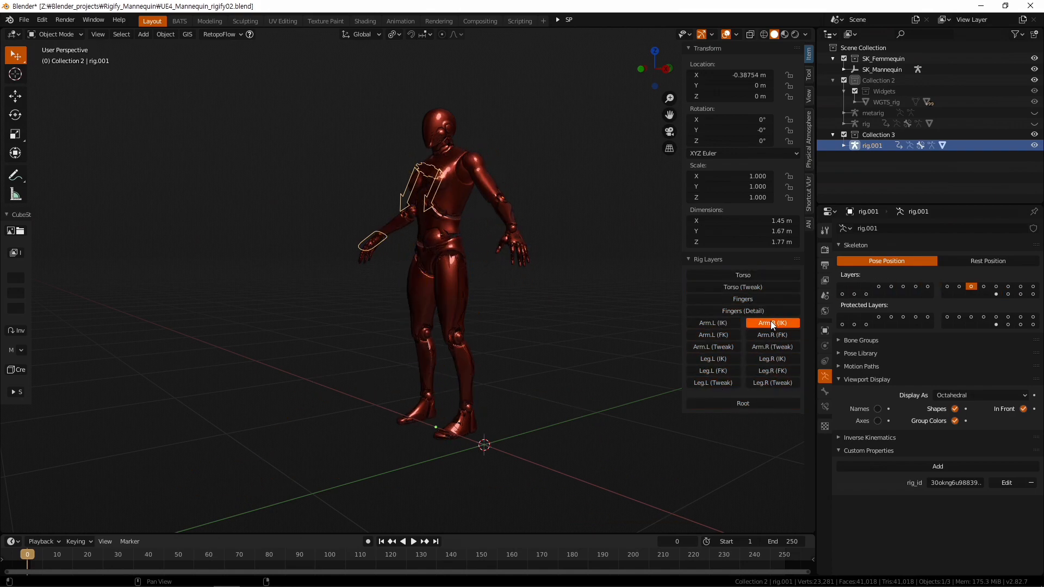
mouse_move(754, 275)
left_mouse_down()
mouse_move(717, 323)
mouse_move(722, 371)
mouse_move(763, 382)
mouse_move(775, 355)
mouse_move(745, 294)
mouse_move(709, 329)
mouse_move(726, 375)
mouse_move(778, 343)
left_mouse_up()
middle_click_drag(567, 314, 522, 327)
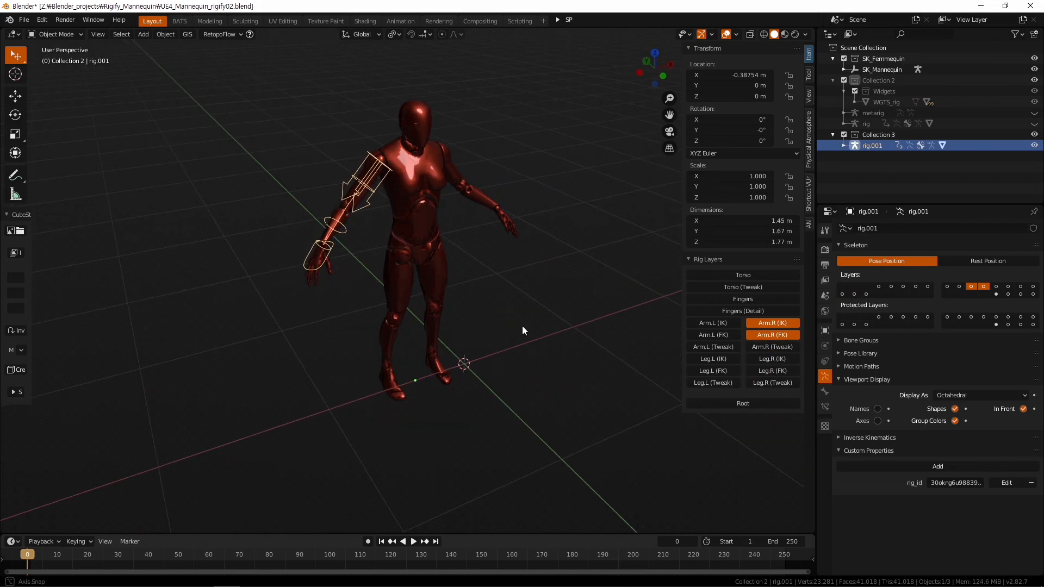
Hide the Arm.R (FK) layer and show the Arm.L (IK), Leg.L (IK) and Leg.R (IK) layers
left_click(772, 333)
left_click(725, 322)
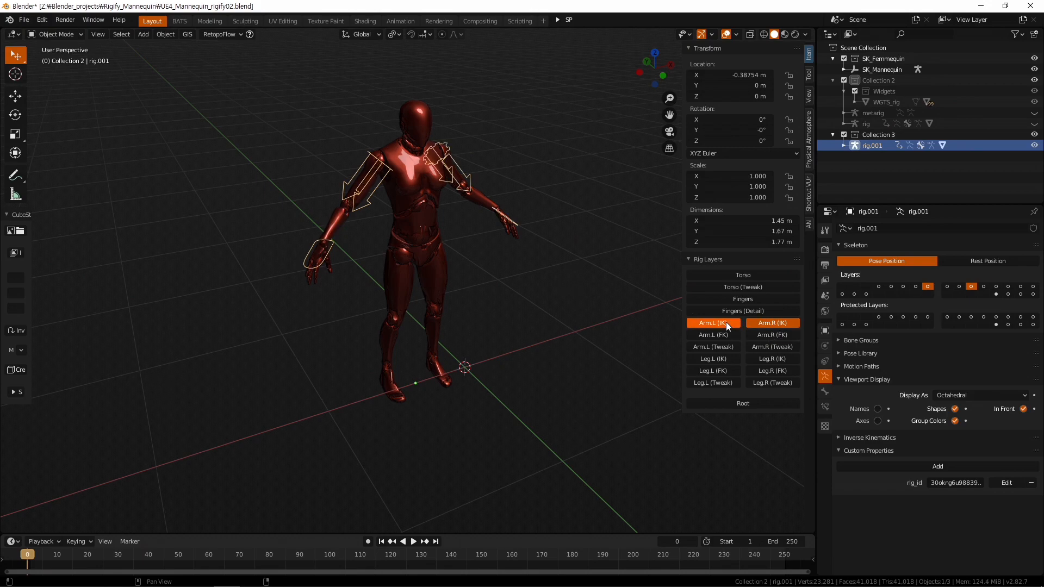
left_click(731, 362)
left_click(761, 359)
middle_click_drag(618, 360, 560, 328)
key("i")
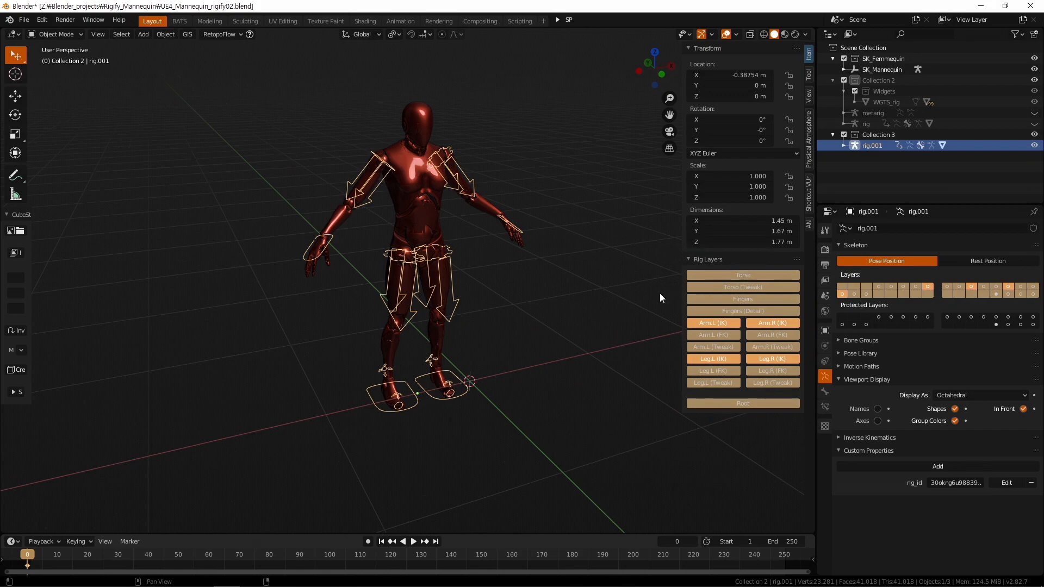
left_click(754, 275)
key("ctrl+z")
key("ctrl+z")
Show the Torso and Torso (Tweak) rig layers of rig.001
left_click(744, 275)
left_click(752, 285)
middle_click_drag(526, 292, 536, 313)
scroll(491, 306, "up", 2)
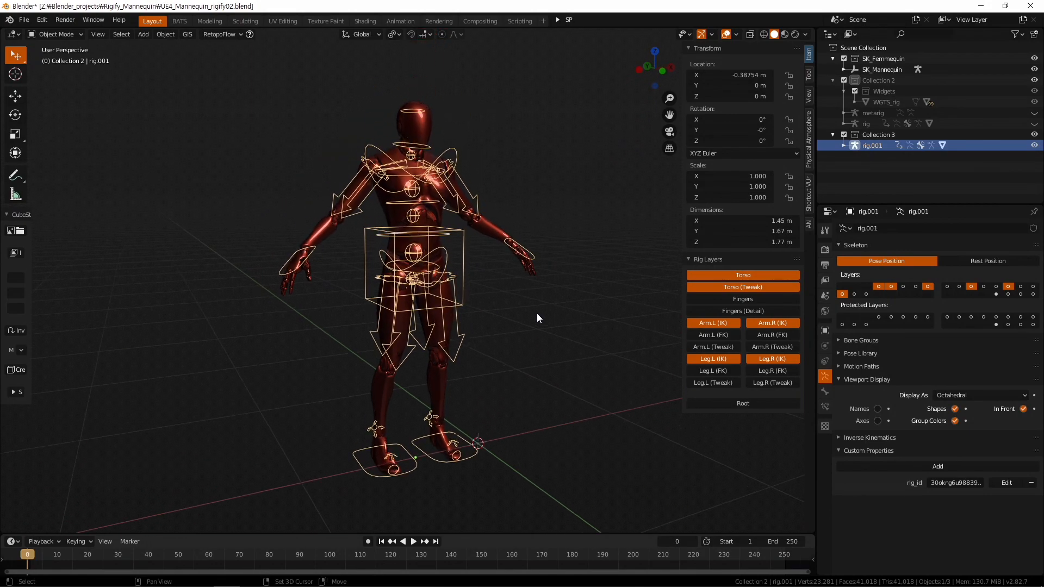
Toggle the Fingers and Torso (Tweak) rig layers to preview their controls, leaving both hidden
left_click(765, 299)
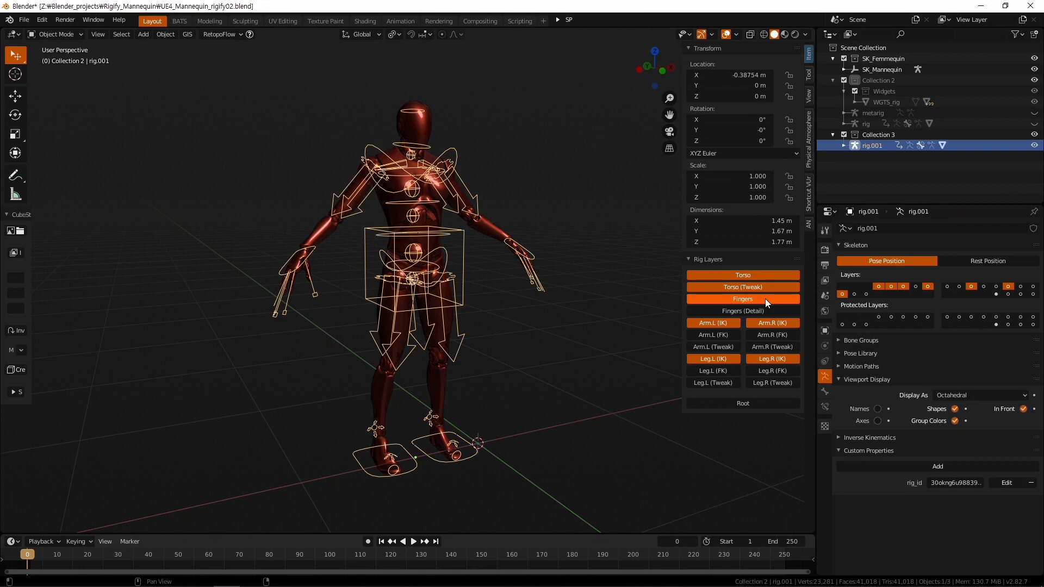
left_click(765, 298)
left_click(763, 286)
left_click(762, 286)
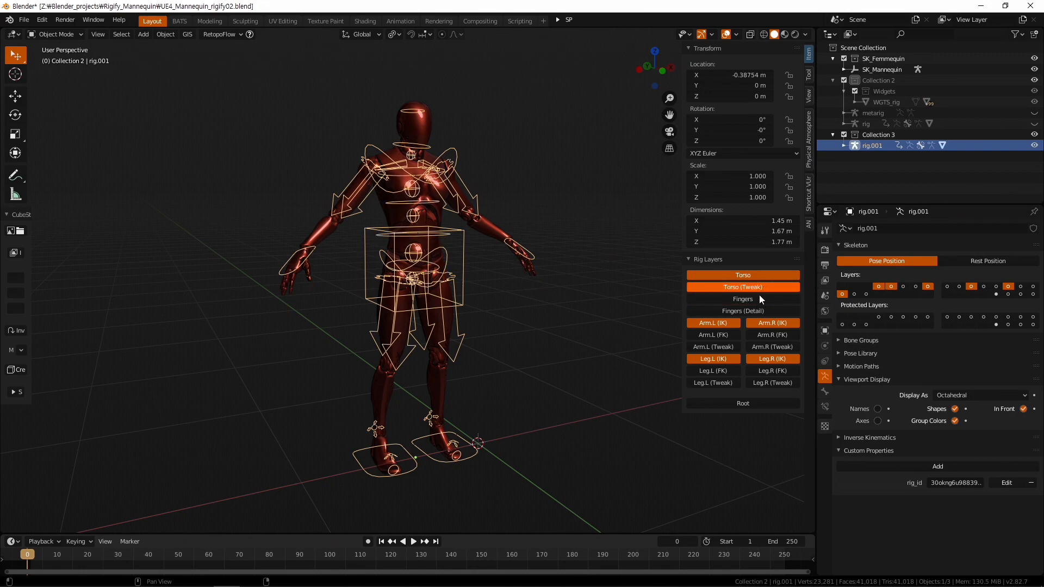
left_click(756, 299)
left_click(750, 298)
left_click(752, 284)
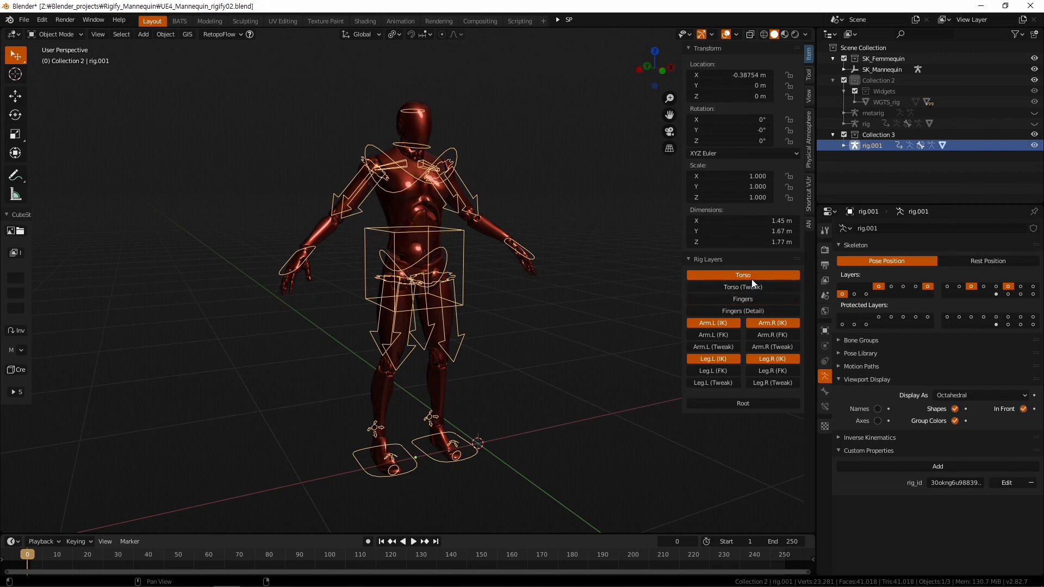
Switch rig.001 to Pose Mode and view the mannequin's remaining torso and IK controls from the front
middle_click_drag(571, 272, 514, 298)
left_click(78, 35)
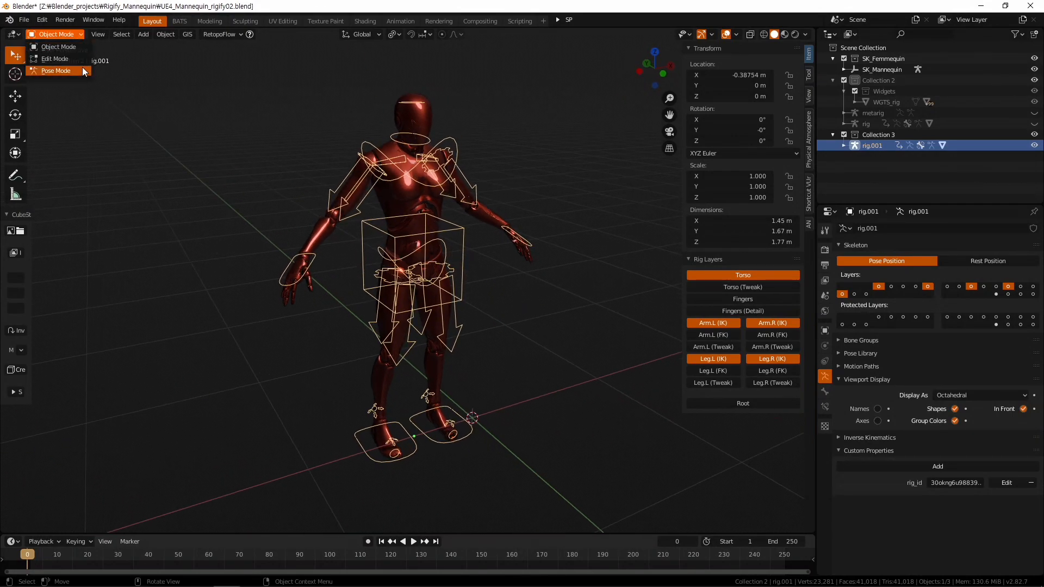
left_click(82, 69)
middle_click_drag(508, 311, 524, 334)
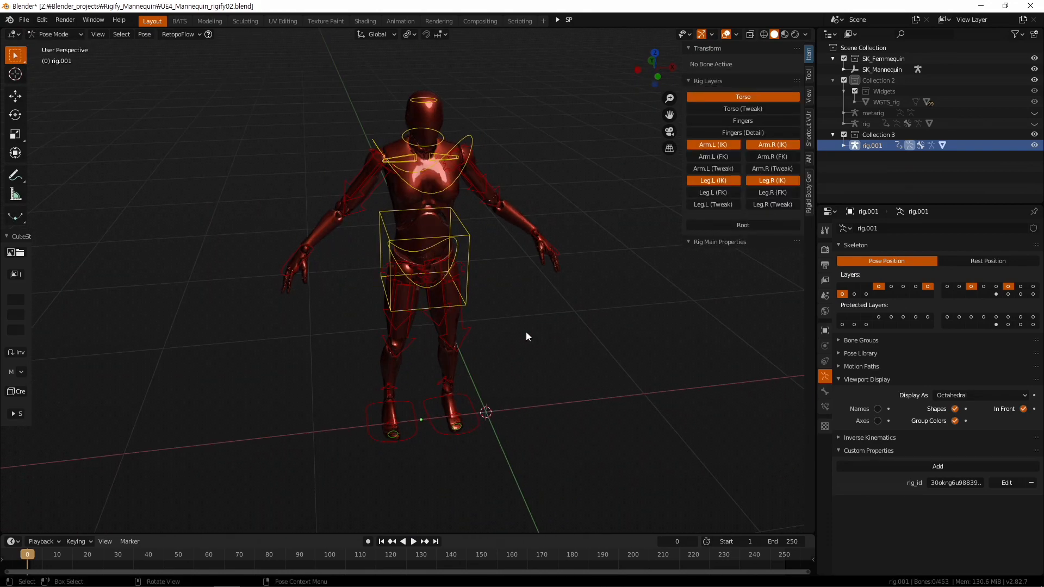
left_click(552, 244)
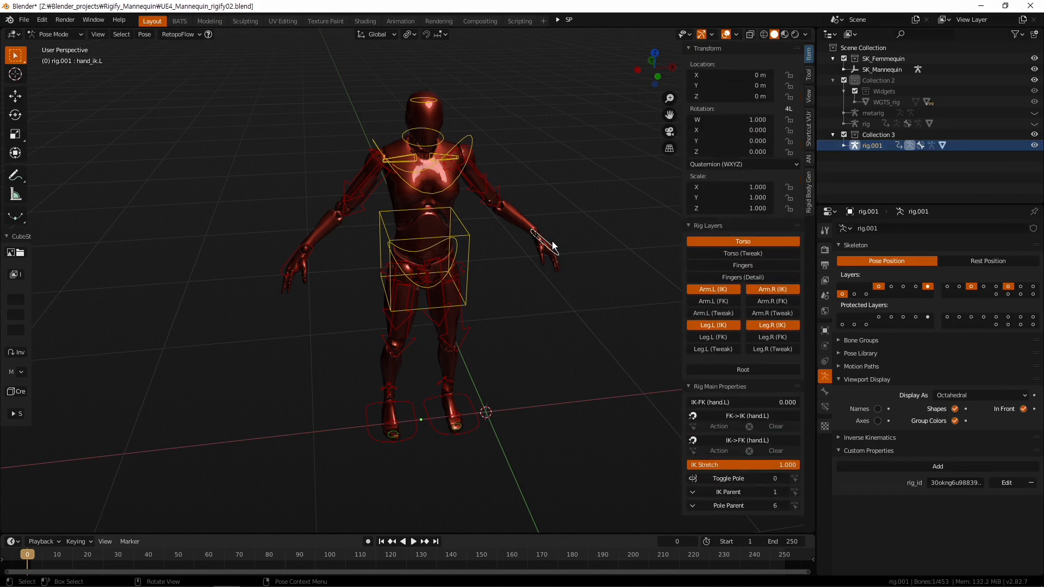
middle_click_drag(561, 327, 566, 299)
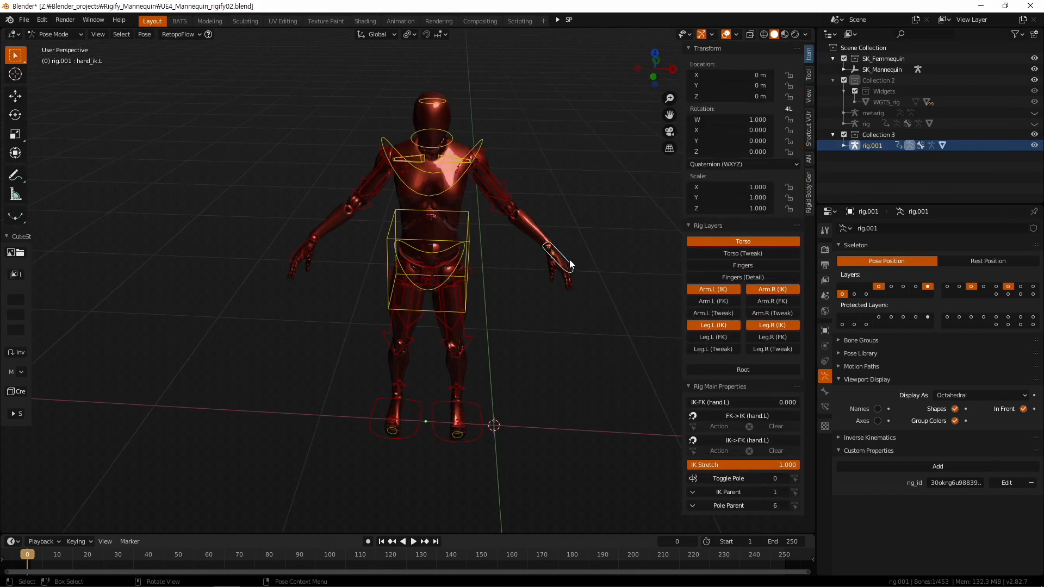
left_click(302, 247)
middle_click_drag(315, 296, 335, 281)
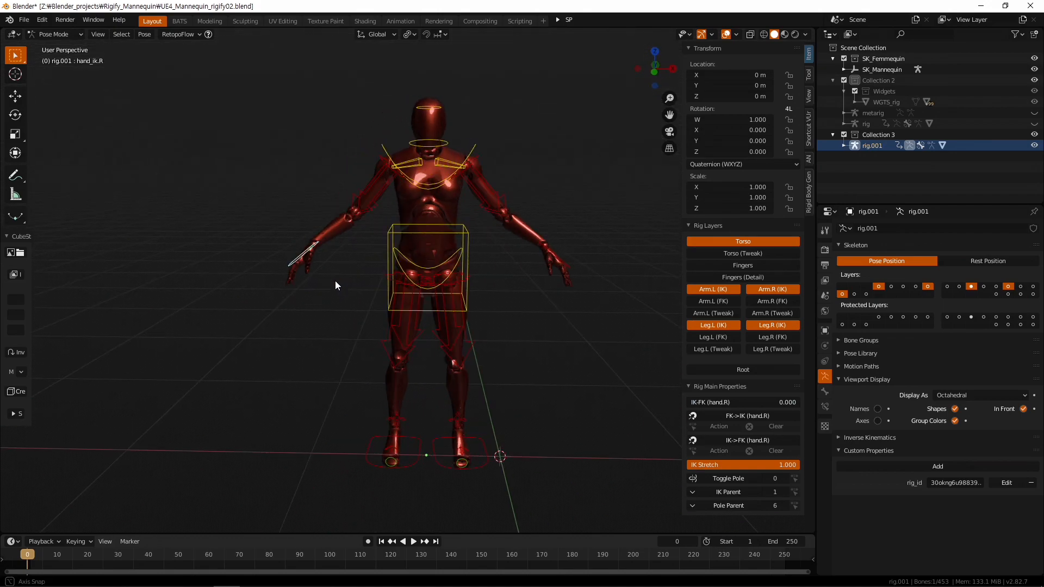
middle_click_drag(549, 265, 471, 338)
key("g")
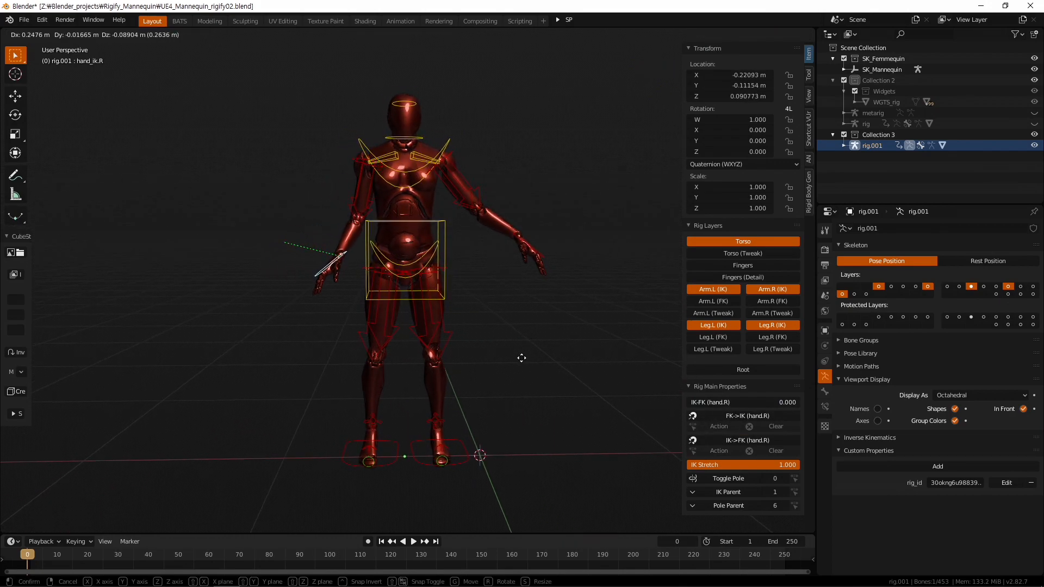
right_click(524, 355)
Select the mannequin's right foot IK control, foot_ik.R
key("KP_1")
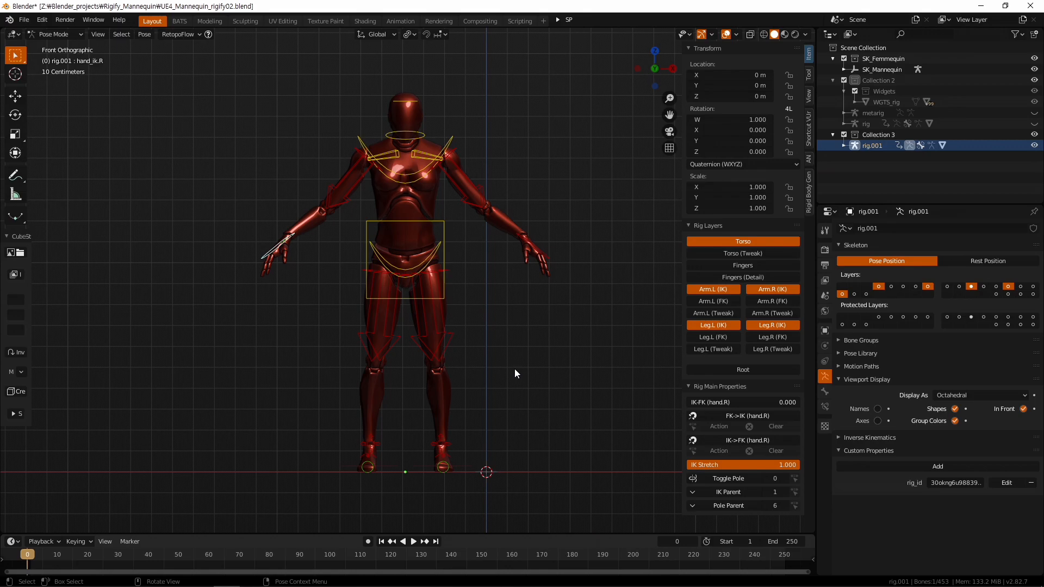
scroll(482, 401, "down", 2)
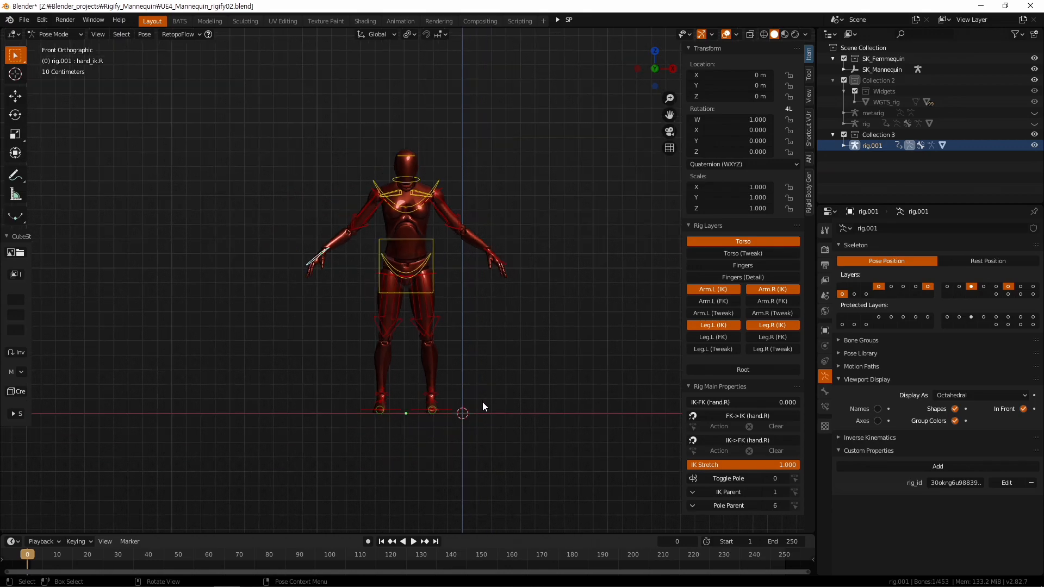
left_click(416, 406)
scroll(419, 413, "up", 3)
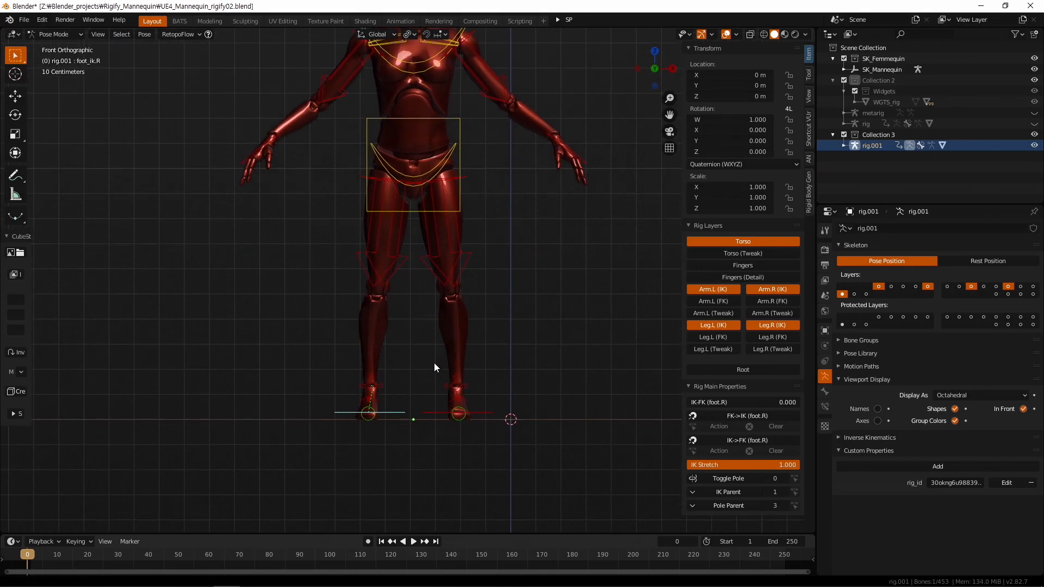
middle_click_drag(535, 397, 457, 404)
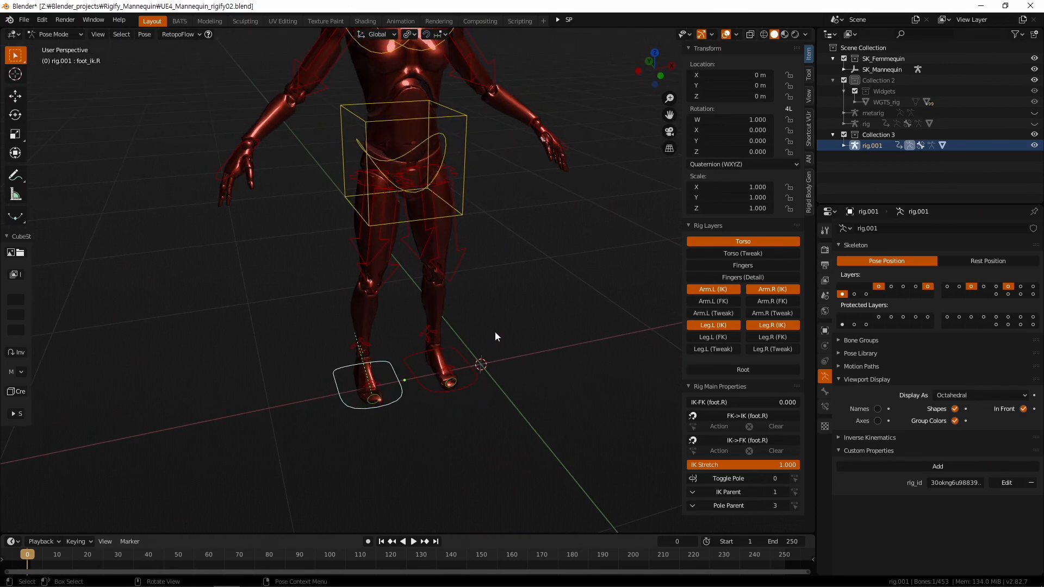
scroll(483, 350, "down", 2)
Switch rig.001 to Object Mode and clear its location so it stands at the world origin
left_click(53, 34)
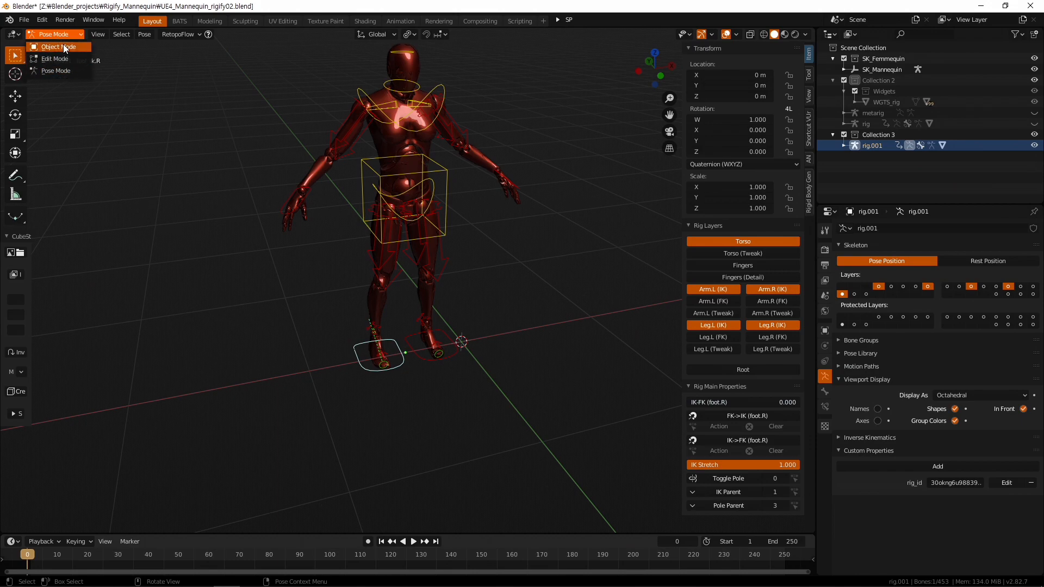
left_click(63, 45)
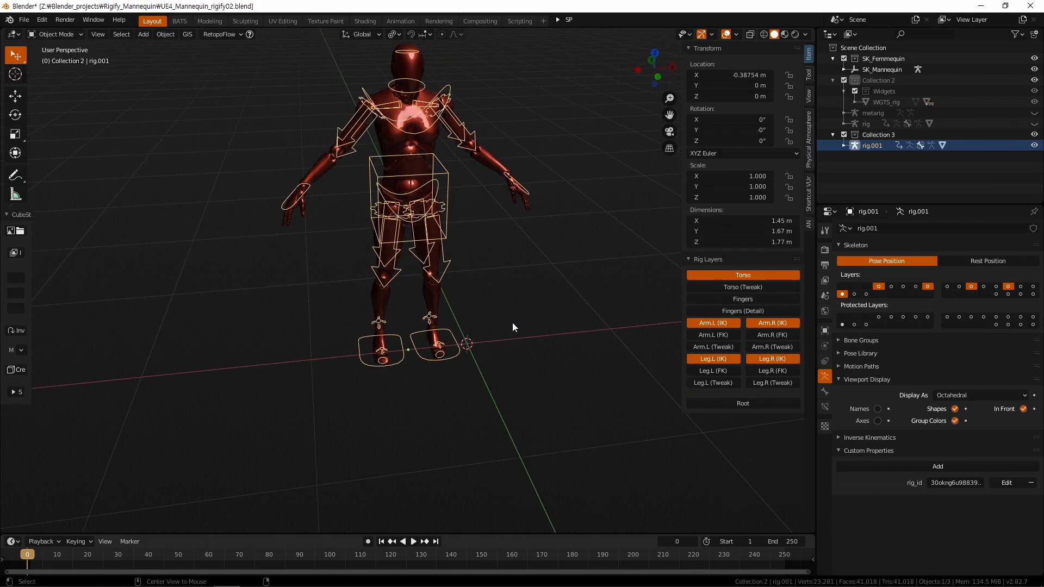
key("alt+g")
key("KP_1")
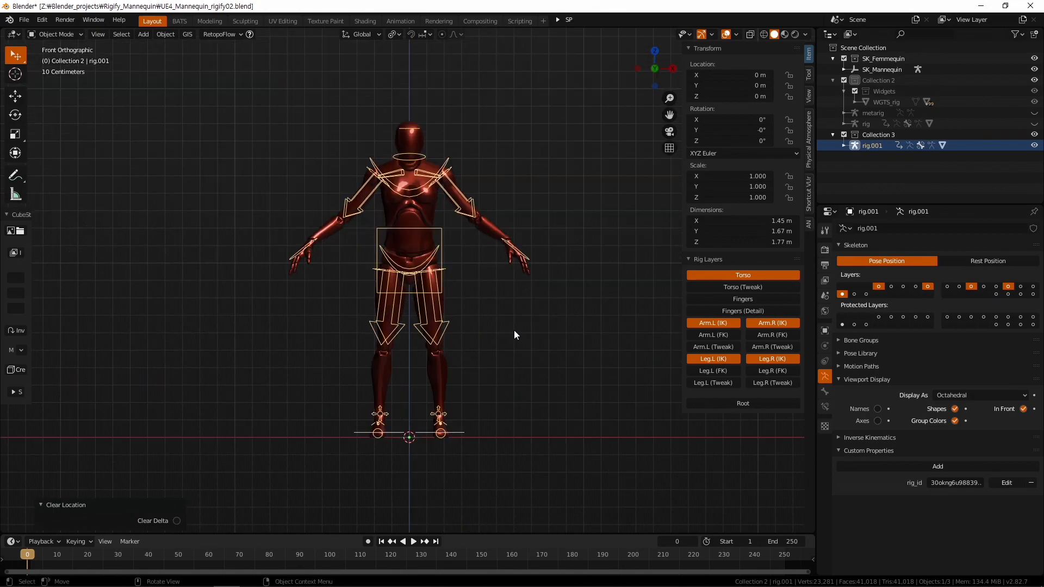
Return rig.001 to Pose Mode and move the right foot IK control inward about 0.067 m along X
left_click(60, 34)
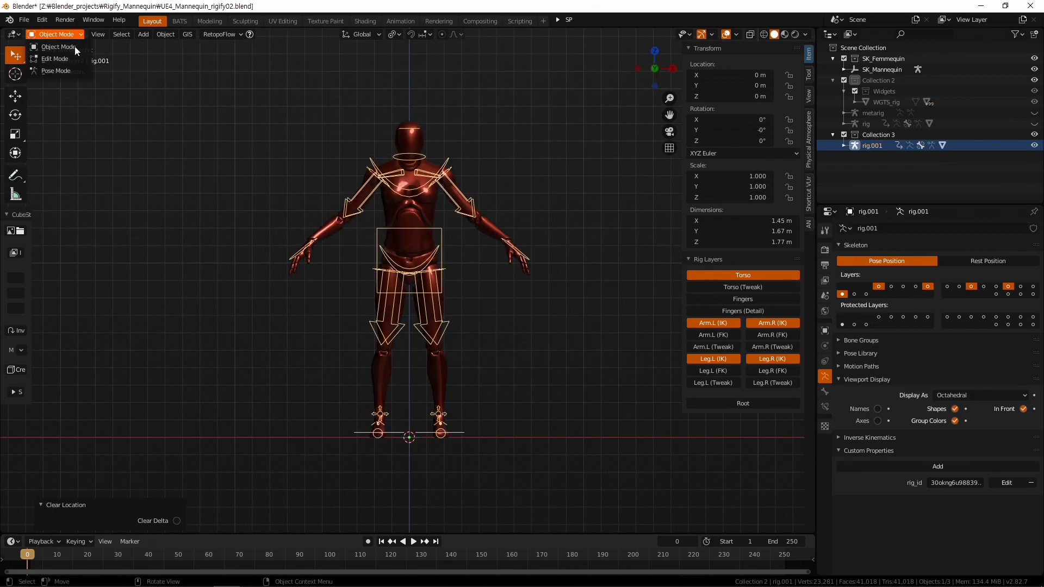
left_click(82, 71)
scroll(406, 449, "up", 3)
middle_click_drag(406, 448, 387, 280, "shift")
key("g")
key("x")
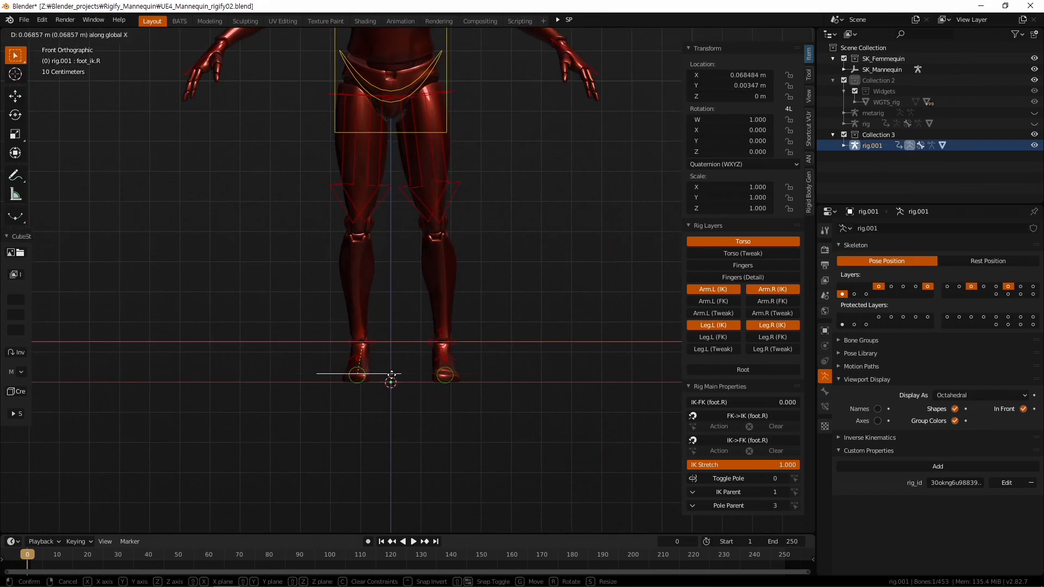
left_click(391, 374)
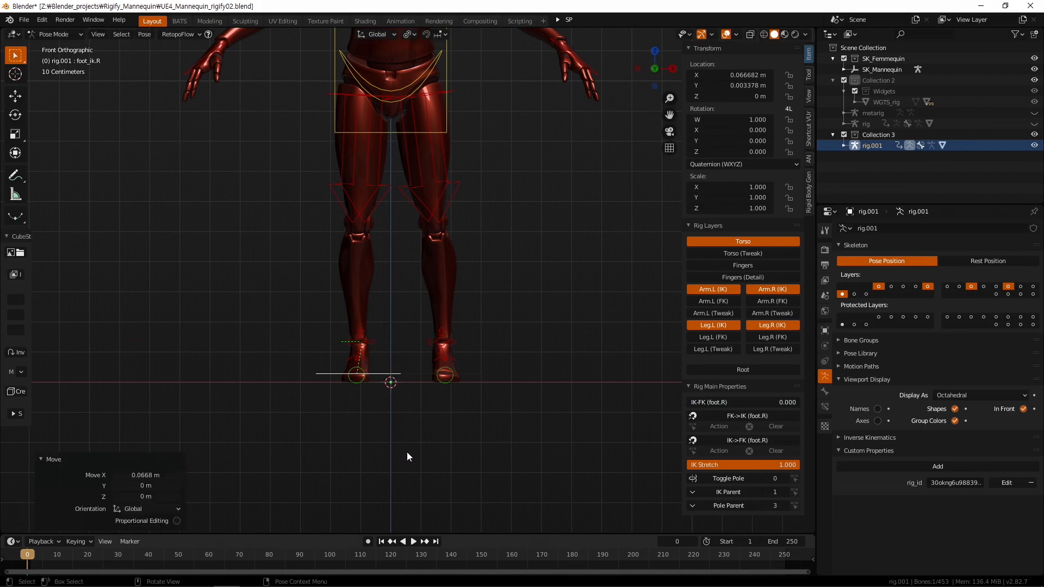
Copy the right foot IK control's pose and paste it flipped on the X axis onto the left foot IK control
left_click(474, 373)
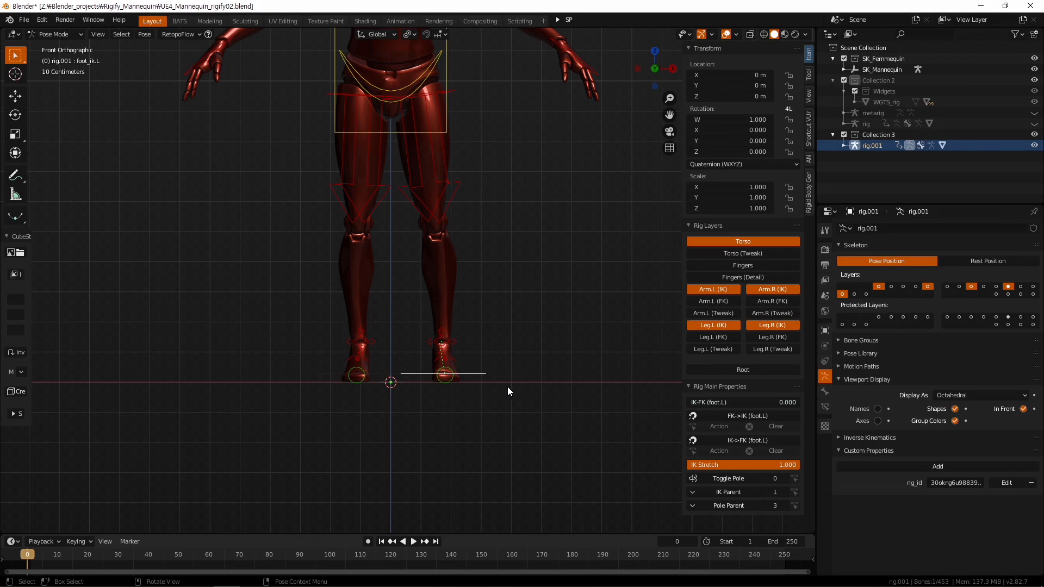
left_click(343, 380)
key("ctrl")
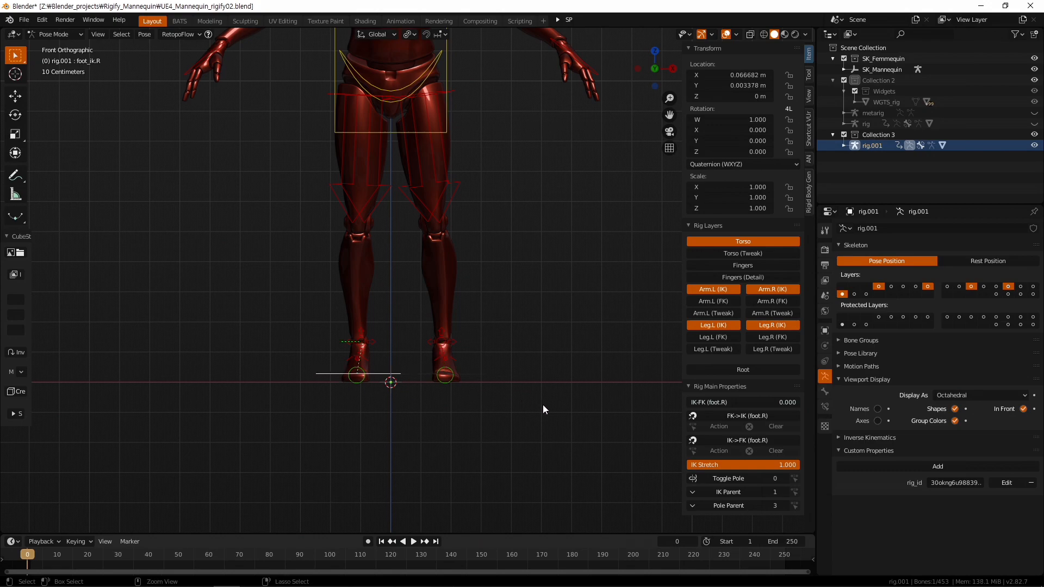
key("ctrl+c")
left_click(476, 374)
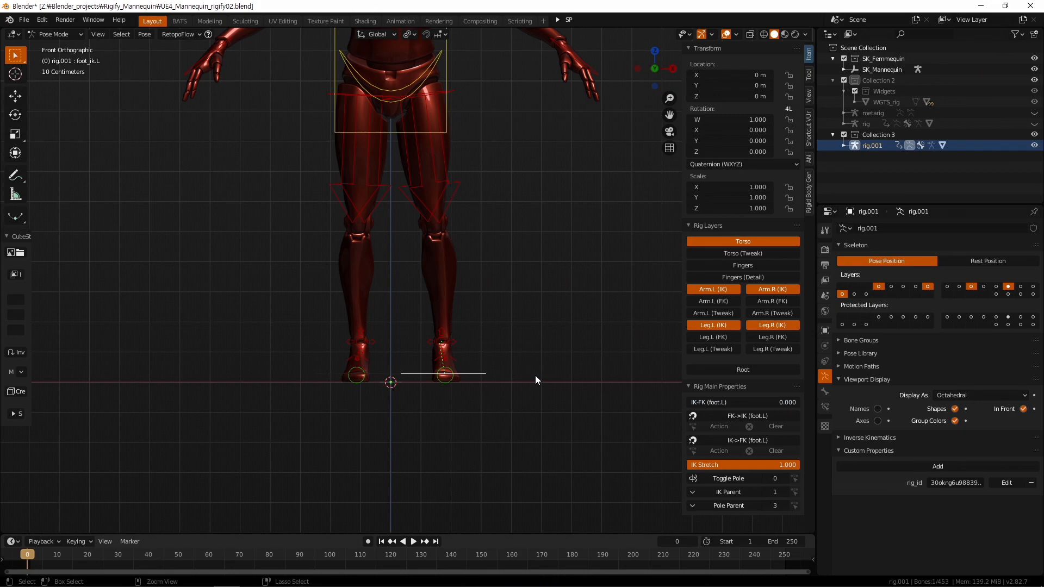
key("ctrl+shift+v")
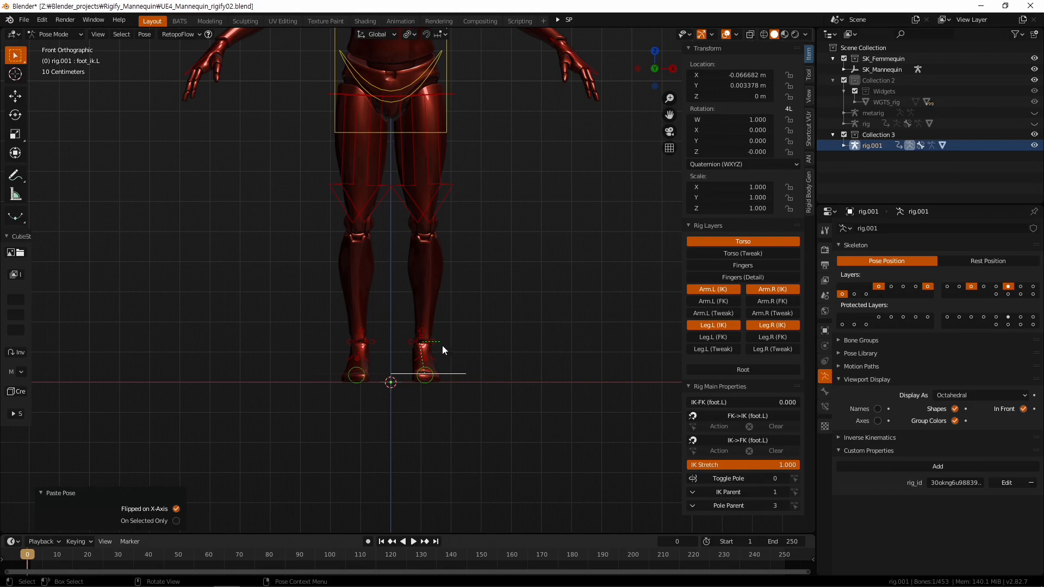
middle_click_drag(465, 344, 428, 373)
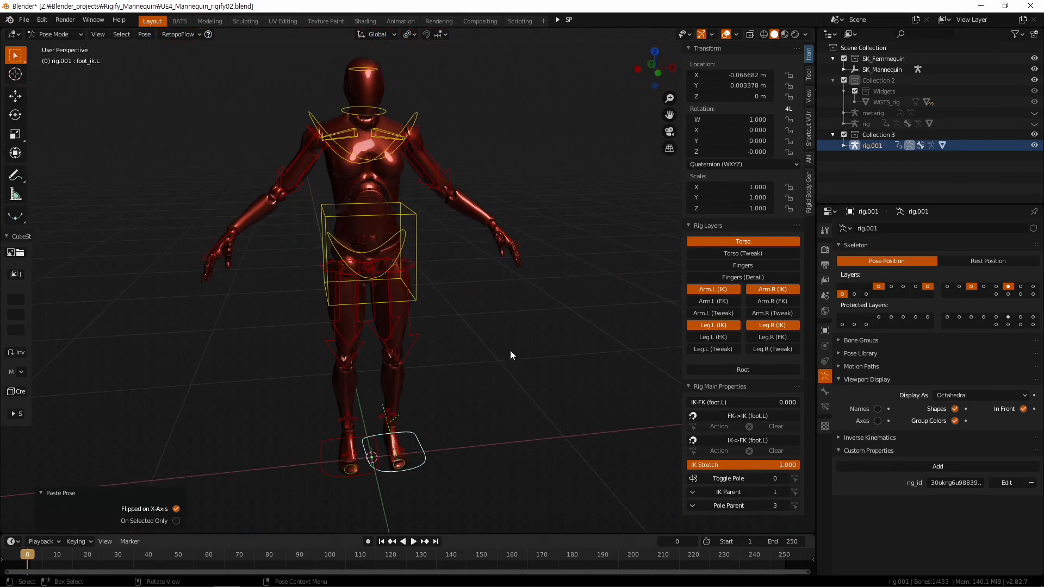
key("KP_1")
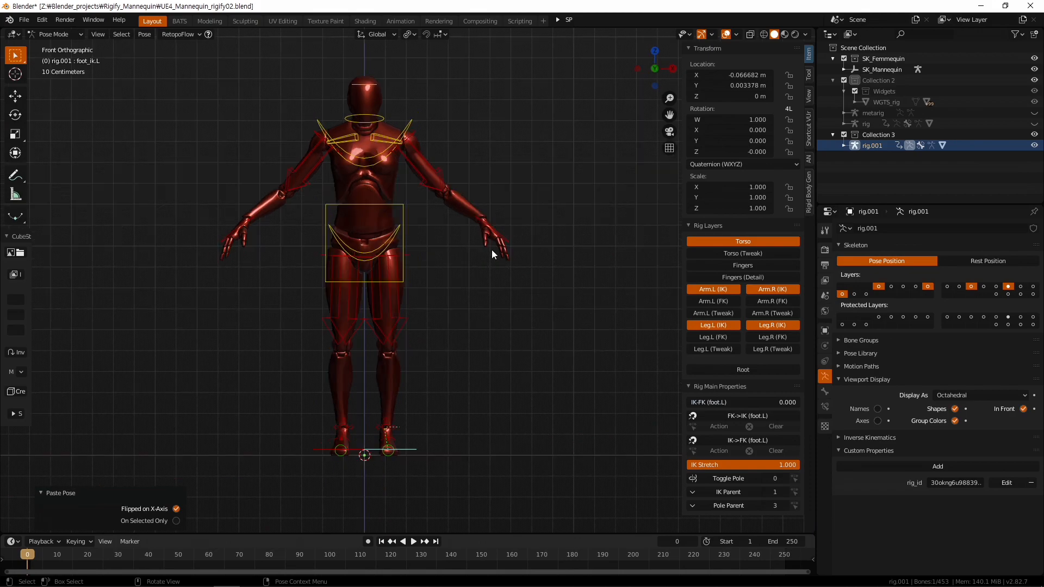
left_click(505, 241)
key("g")
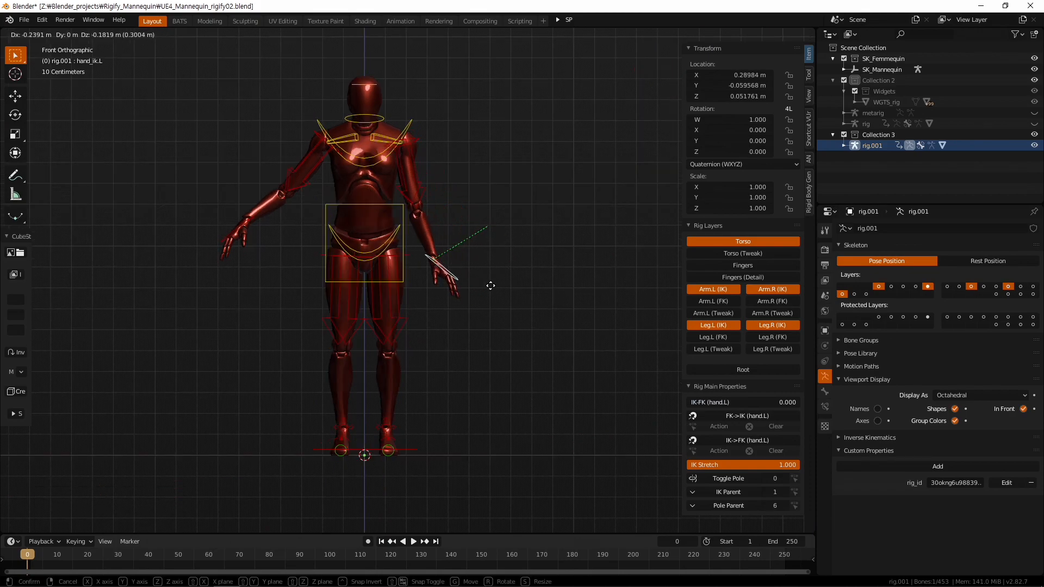
right_click(586, 467)
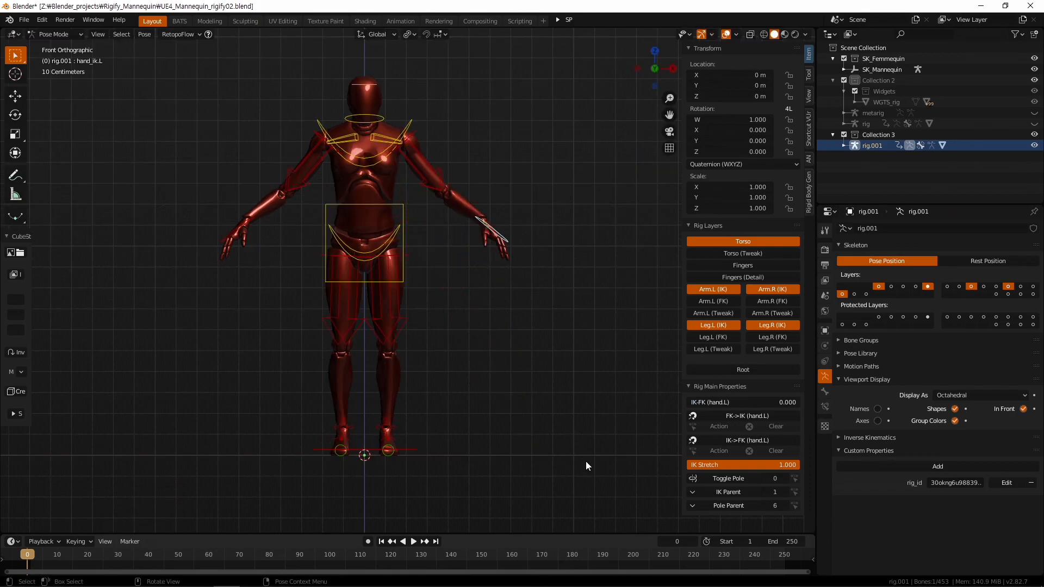
left_click(230, 233)
key("g")
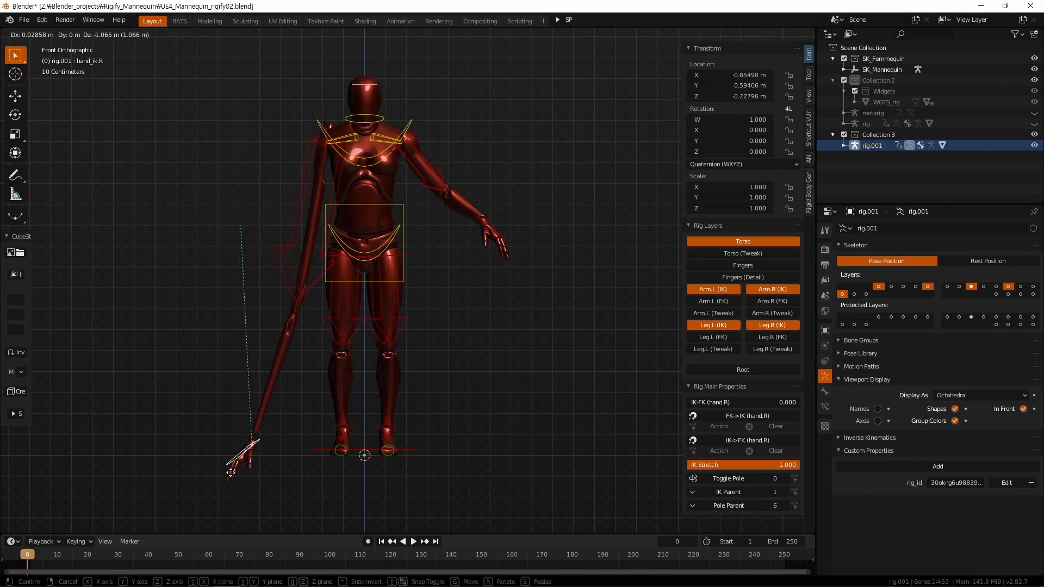
right_click(239, 419)
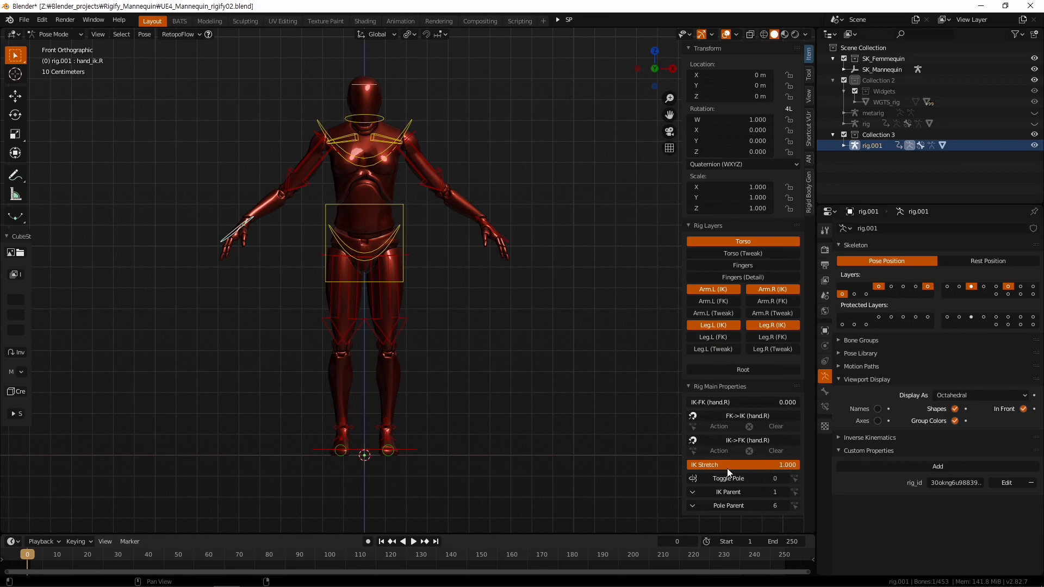
Set IK Stretch to 0 for both hand IK controls and try moving the right hand
left_click_drag(798, 465, 674, 461)
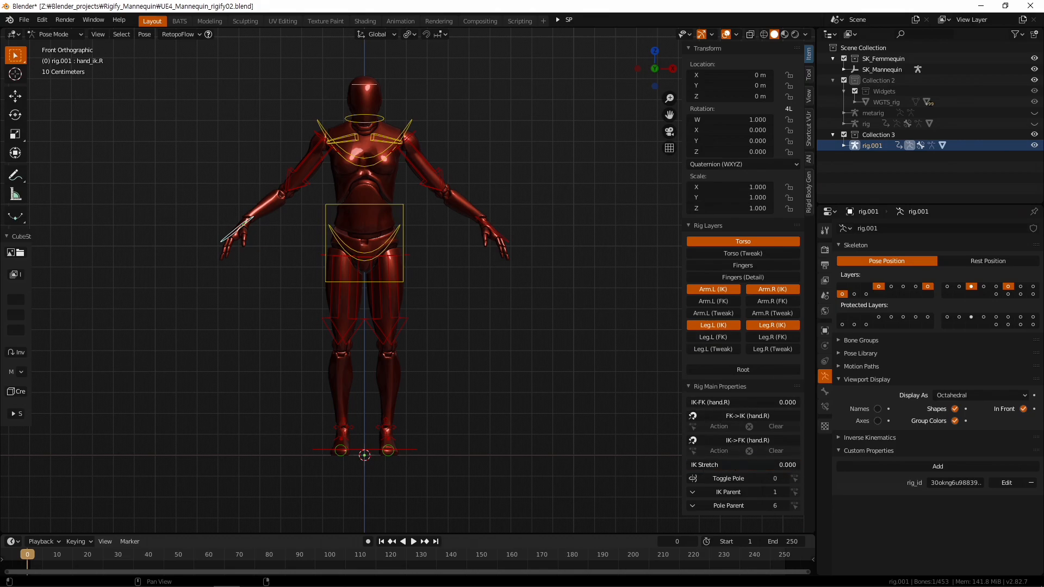
left_click(503, 234)
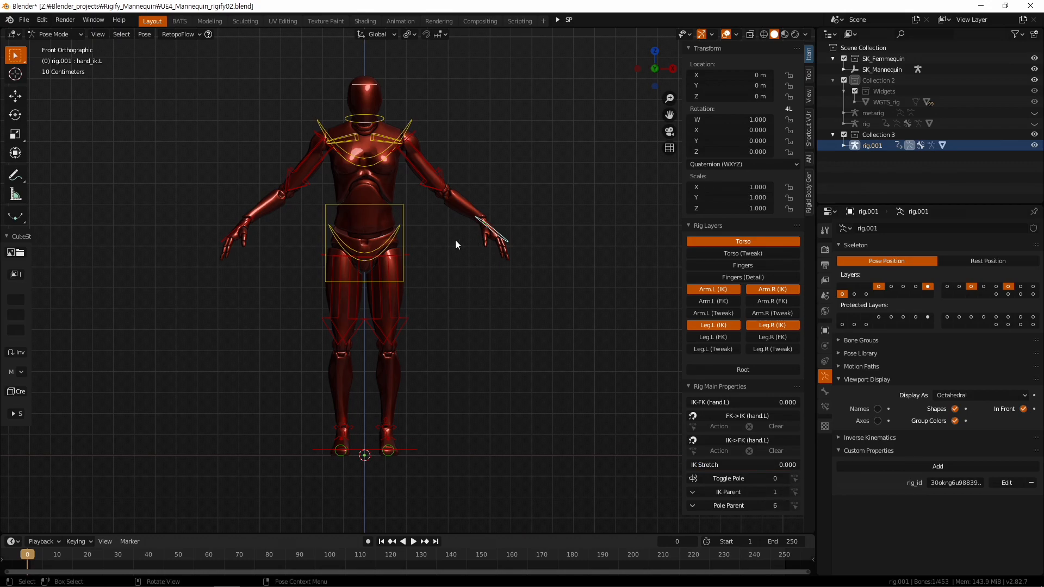
left_click(221, 241)
key("g")
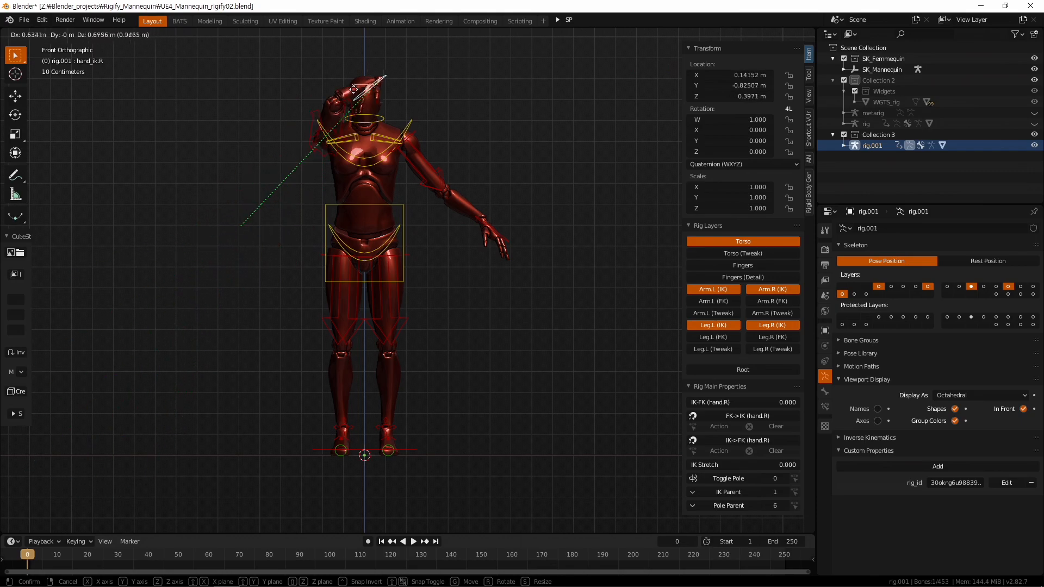
right_click(268, 302)
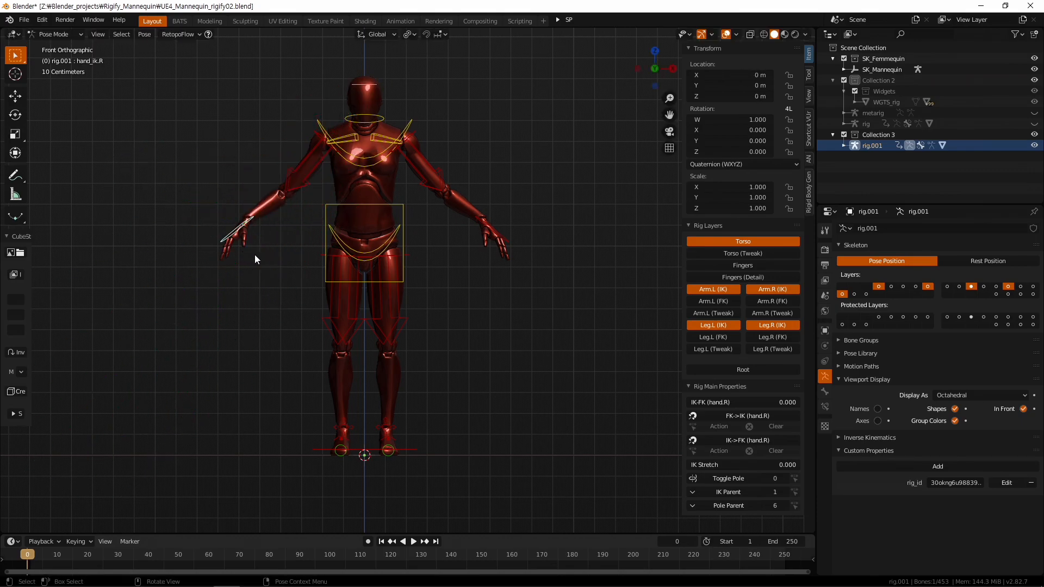
Move the right hand IK control to about X -0.28, Y -0.096, Z 0.073 m and rotate it so the hand hangs beside the thigh
key("g")
left_click(321, 284)
mouse_move(308, 359)
middle_mouse_down()
mouse_move(375, 354)
mouse_move(321, 343)
middle_mouse_up()
key("r")
left_click(296, 268)
middle_click_drag(297, 270, 531, 275)
key("g")
left_click(537, 277)
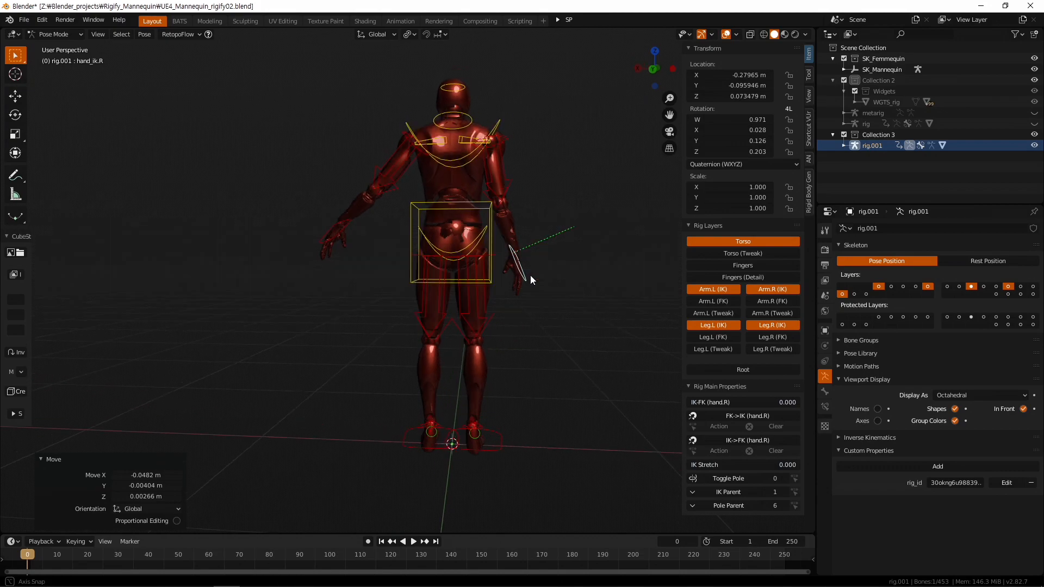
key("r")
left_click(530, 294)
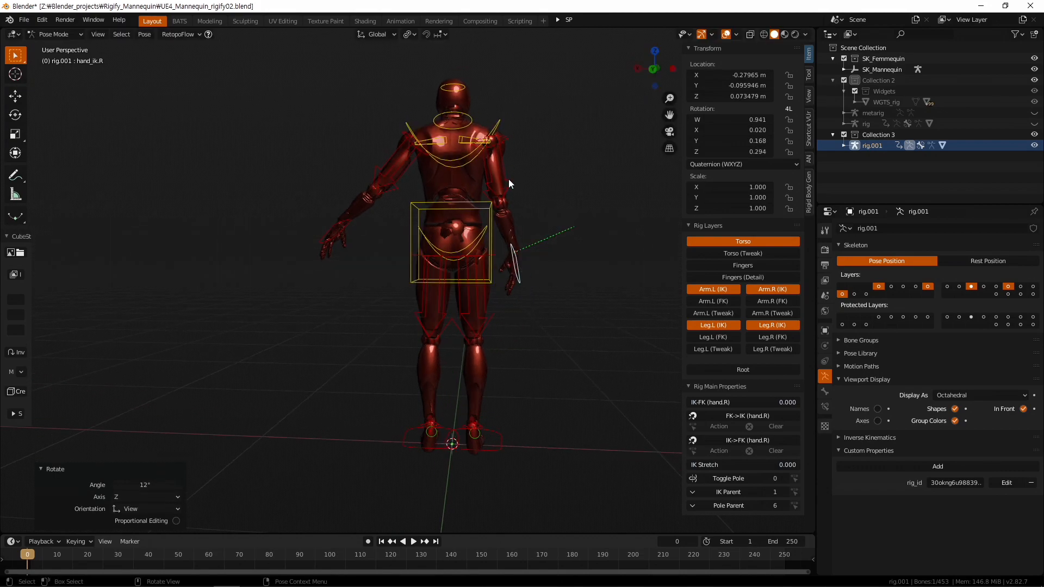
Rotate the right upper arm IK control, upper_arm_ik.R, about -18.3° as seen from above
left_click(510, 183)
middle_click_drag(520, 266, 512, 363)
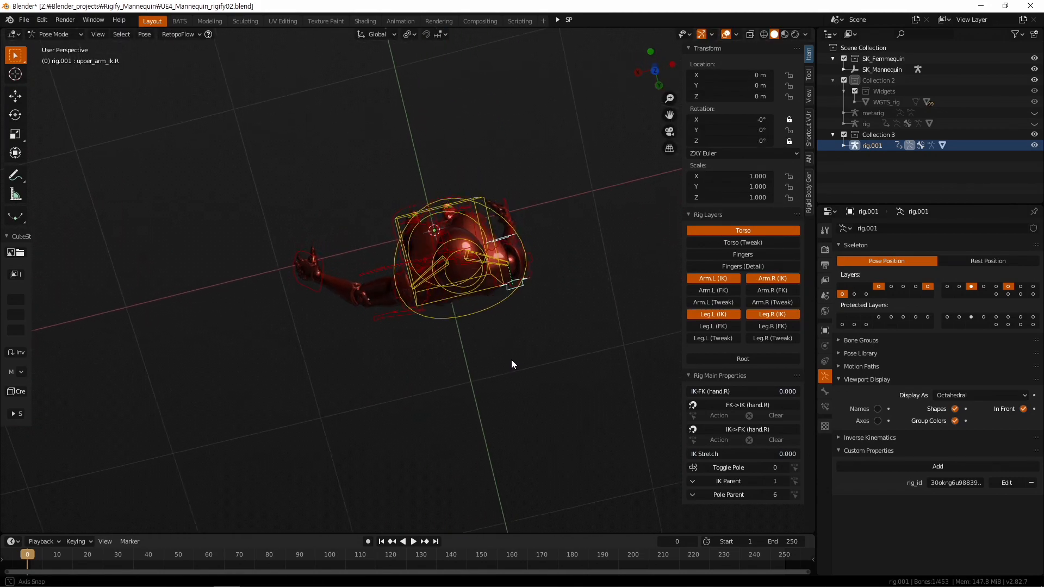
key("r")
left_click(554, 318)
middle_click_drag(554, 318, 392, 310)
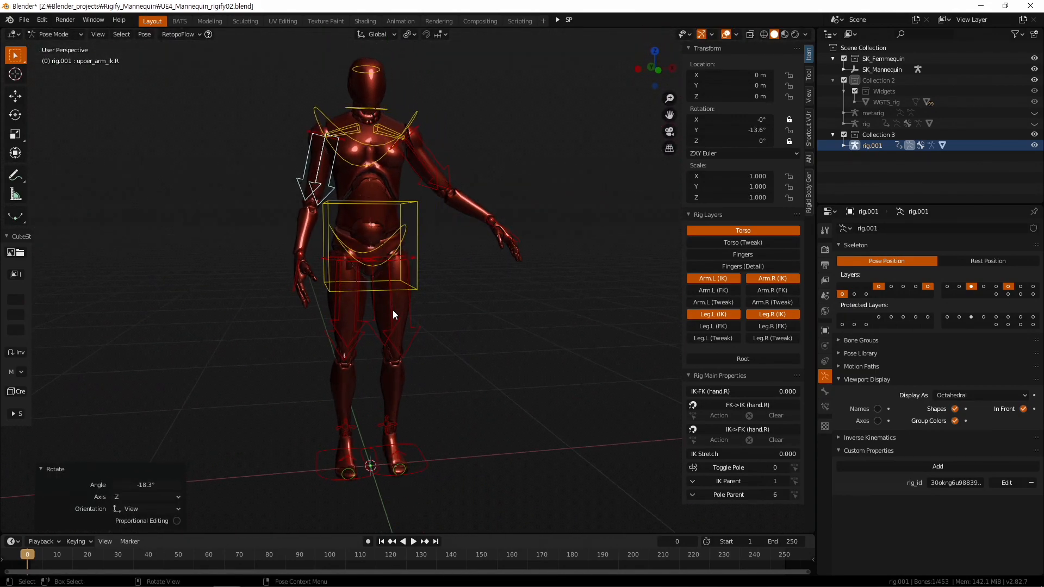
Copy the pose of the right hand and upper arm IK controls and paste it flipped on the X axis onto the left arm controls
left_click(292, 292)
middle_click_drag(273, 361, 361, 329)
key("ctrl+c")
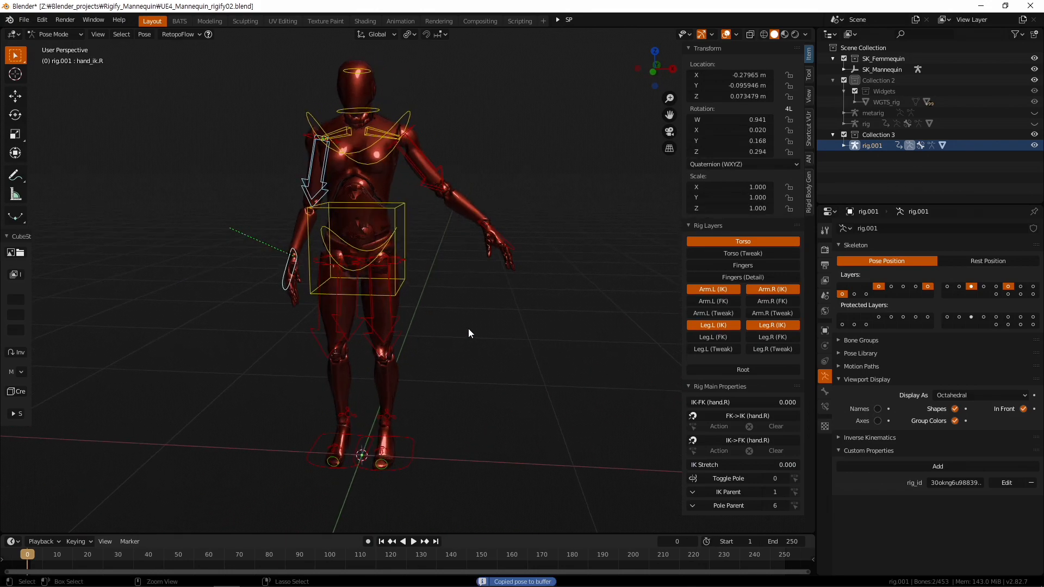
left_click(440, 165)
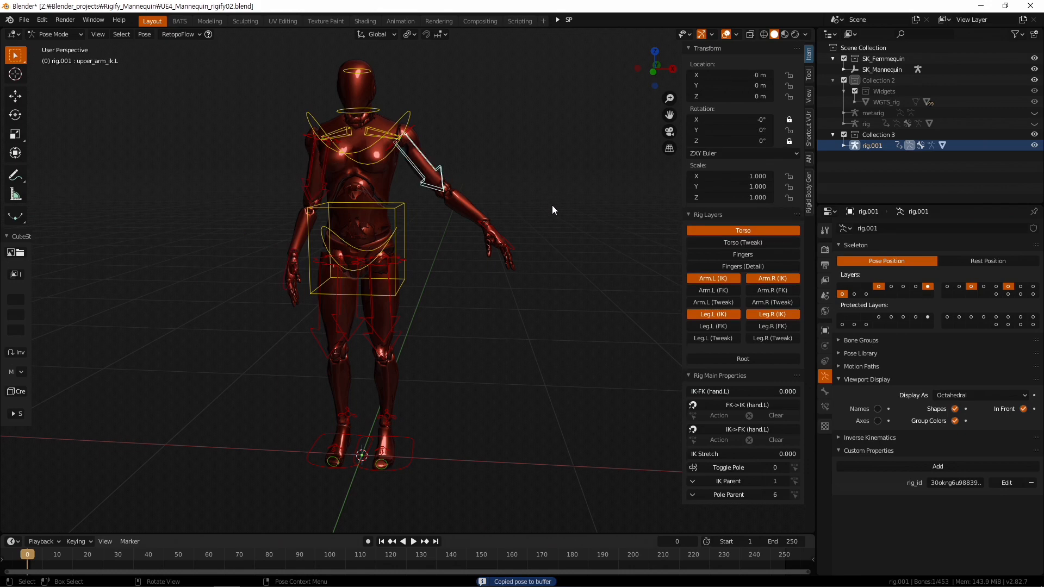
left_click(505, 240, "shift")
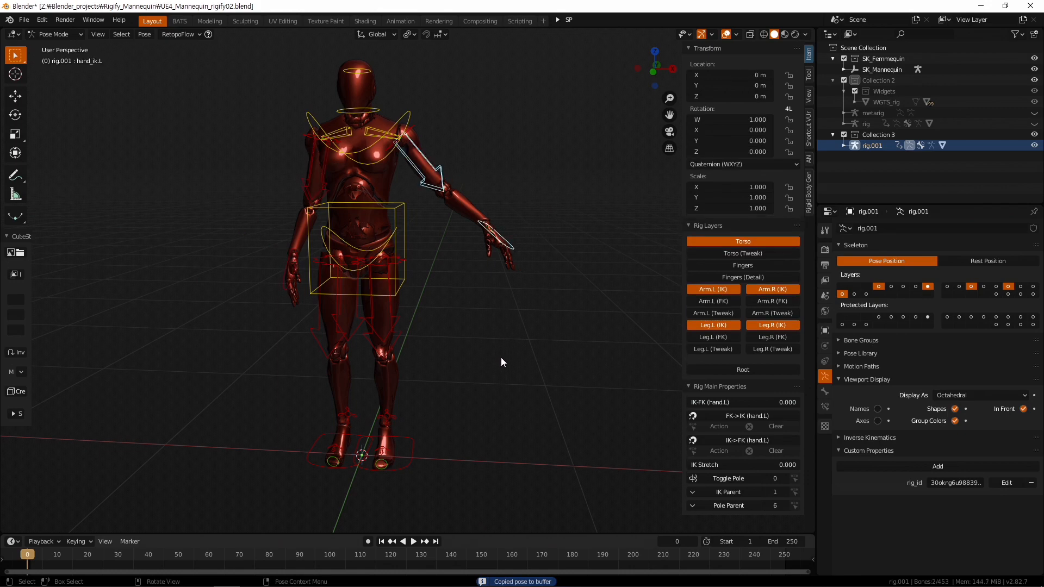
key("ctrl+shift+v")
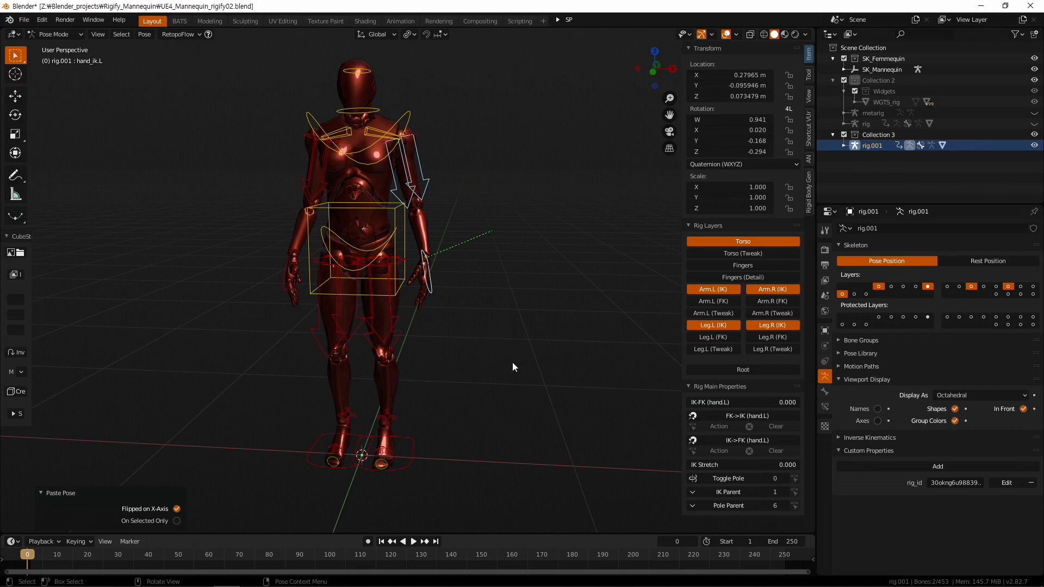
middle_click_drag(506, 358, 512, 372)
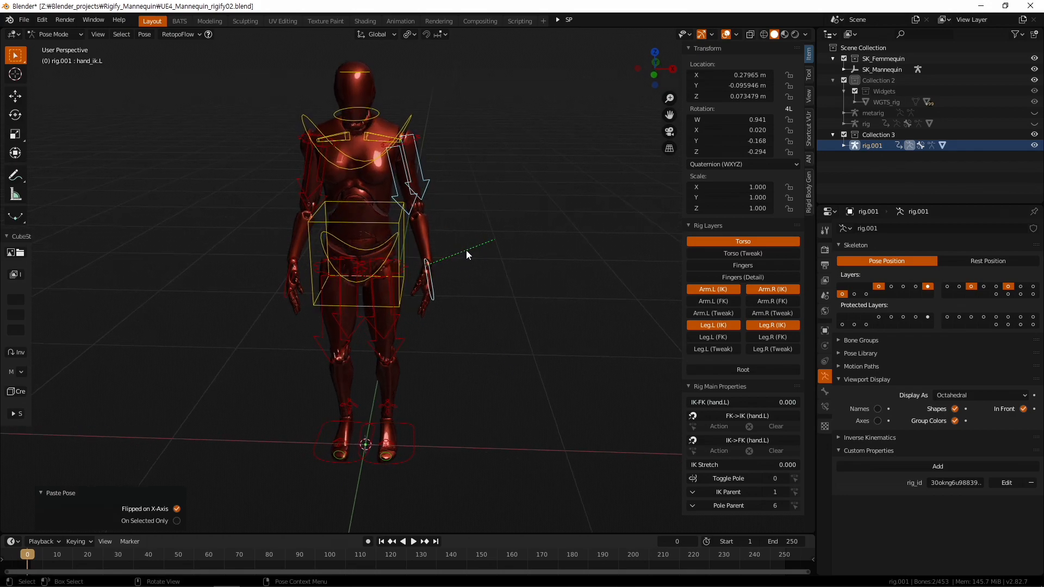
Select the pair of hand IK controls and the pair of foot IK controls to check the mirrored pose
left_click(436, 293)
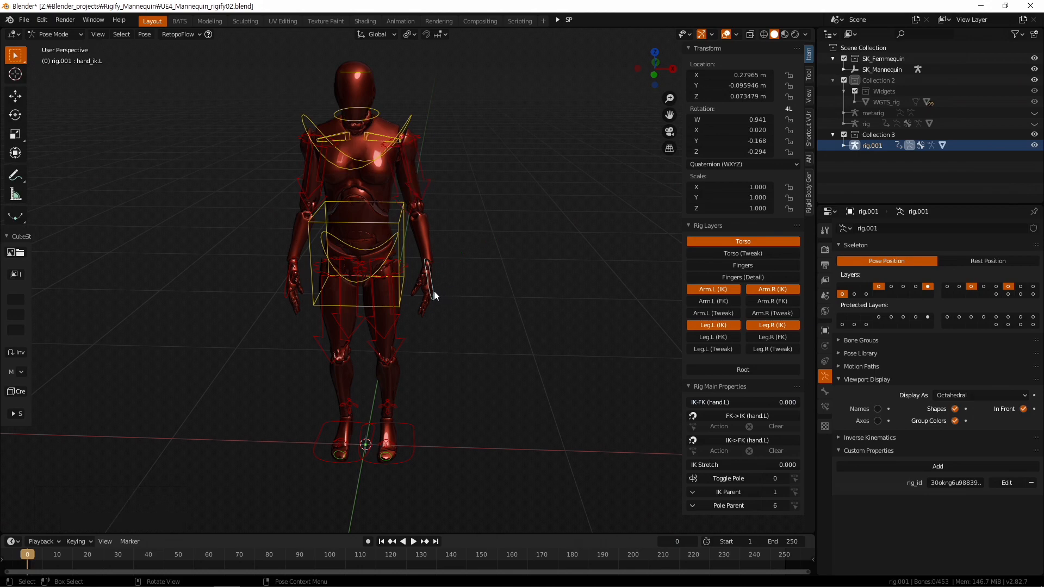
left_click(282, 297, "shift")
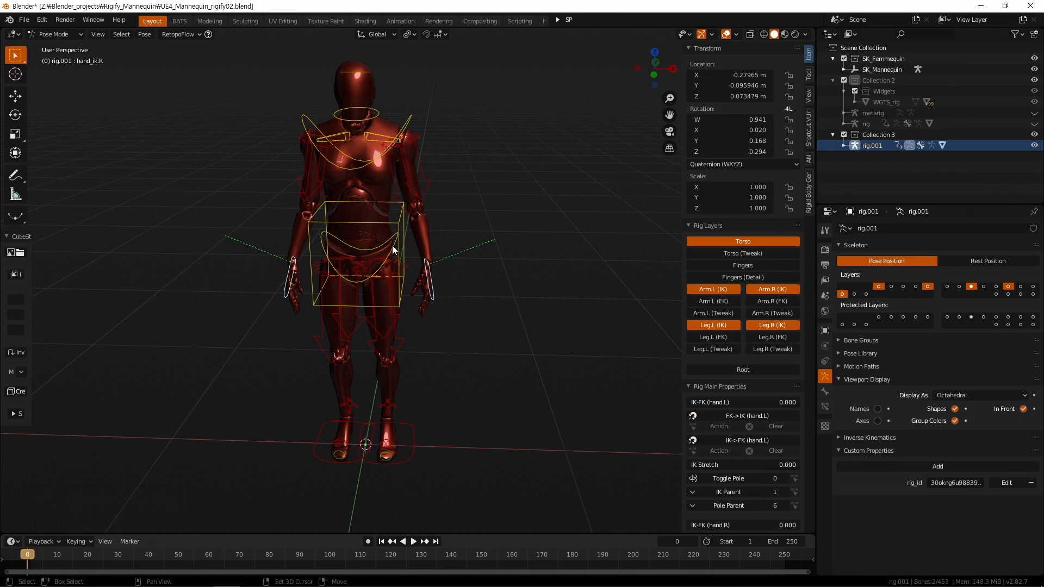
left_click(422, 440)
left_click(322, 433, "shift")
middle_click_drag(322, 432, 511, 391)
left_click(511, 391)
Show the Arm.L (FK) and Arm.R (FK) layers and snap both arms' FK controls to their IK pose
left_click(439, 290)
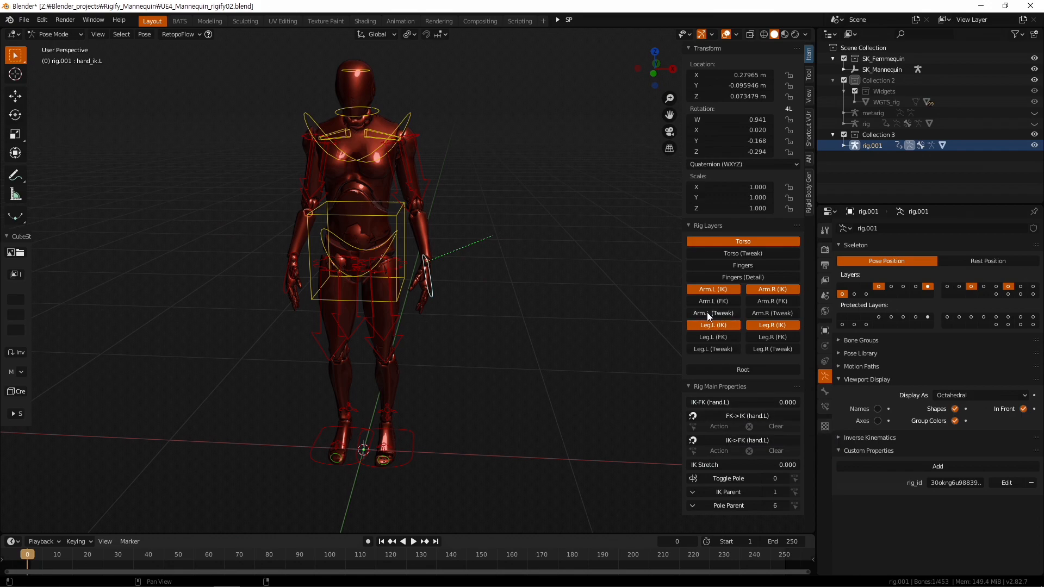
left_click(718, 301)
left_click(771, 302)
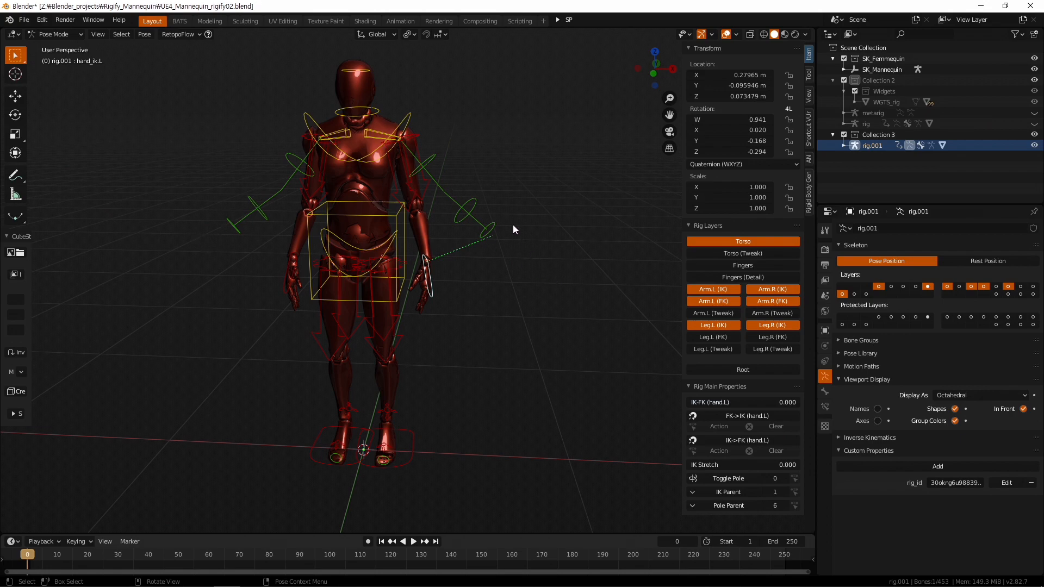
left_click(760, 416)
left_click(280, 287)
left_click(755, 417)
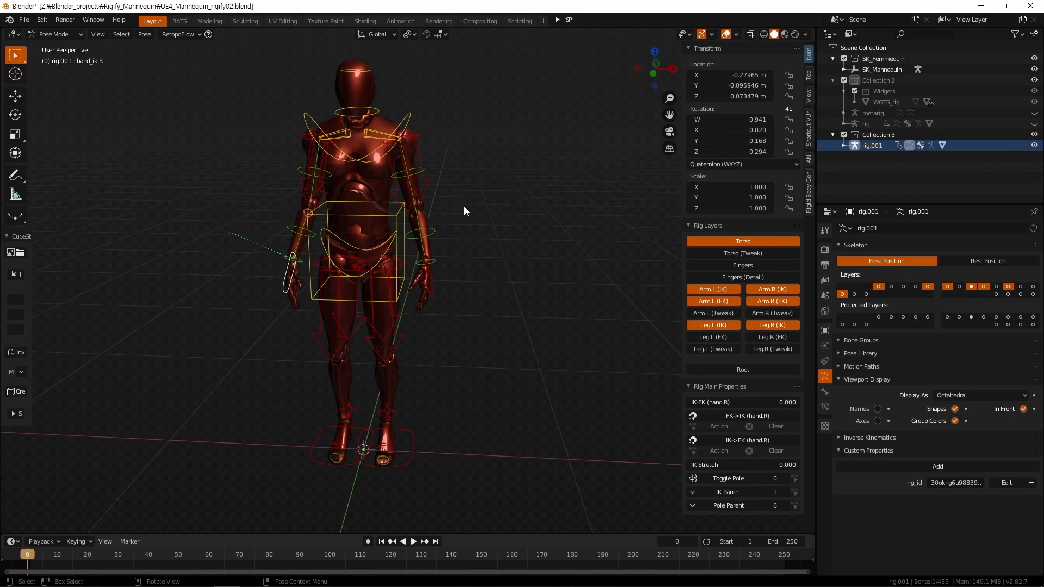
Try rotating the left upper arm FK control, and set IK-FK for hand.L to 1.000
left_click(420, 173)
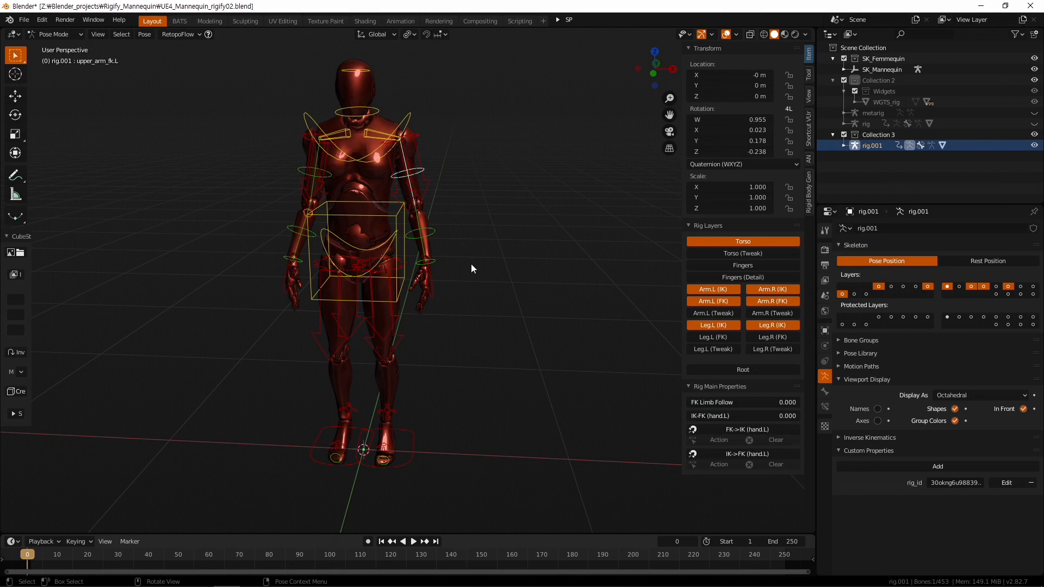
key("r")
left_click(481, 262)
left_click(434, 293)
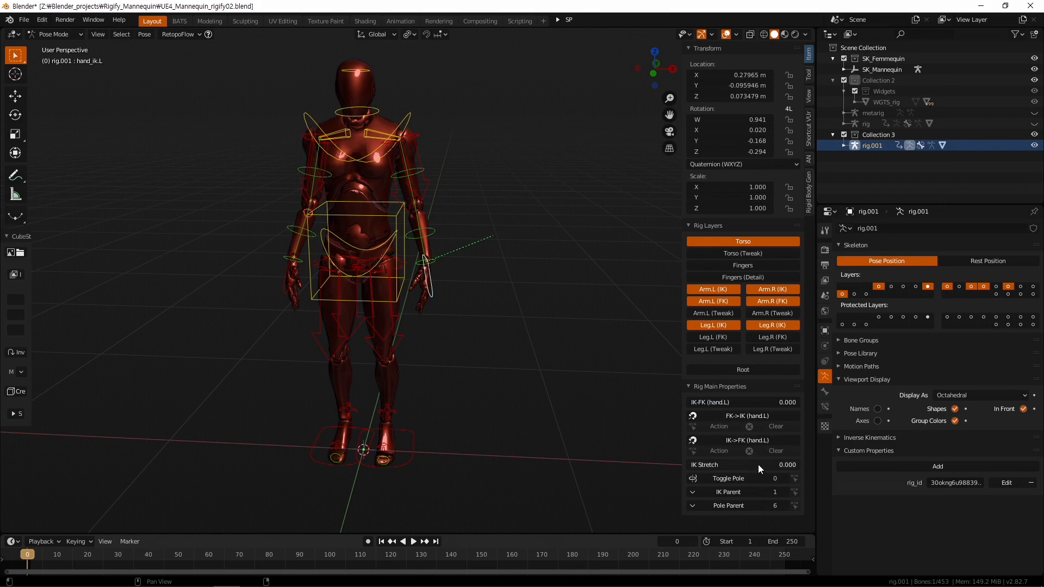
left_click_drag(742, 402, 799, 402)
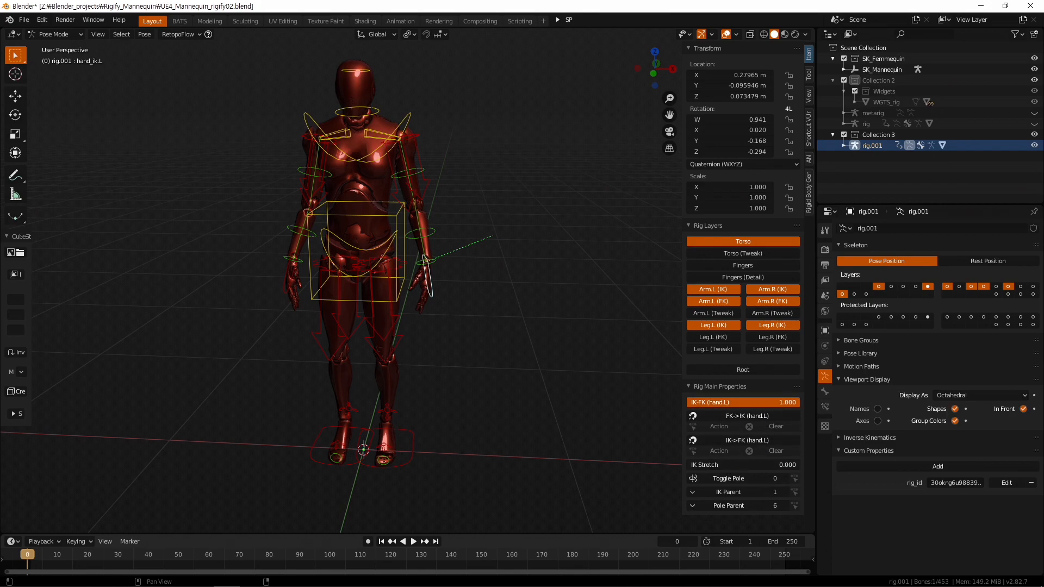
Rotate the left upper arm FK control about -53.3° to raise the arm, and bend the left forearm FK control downward
left_click(425, 168)
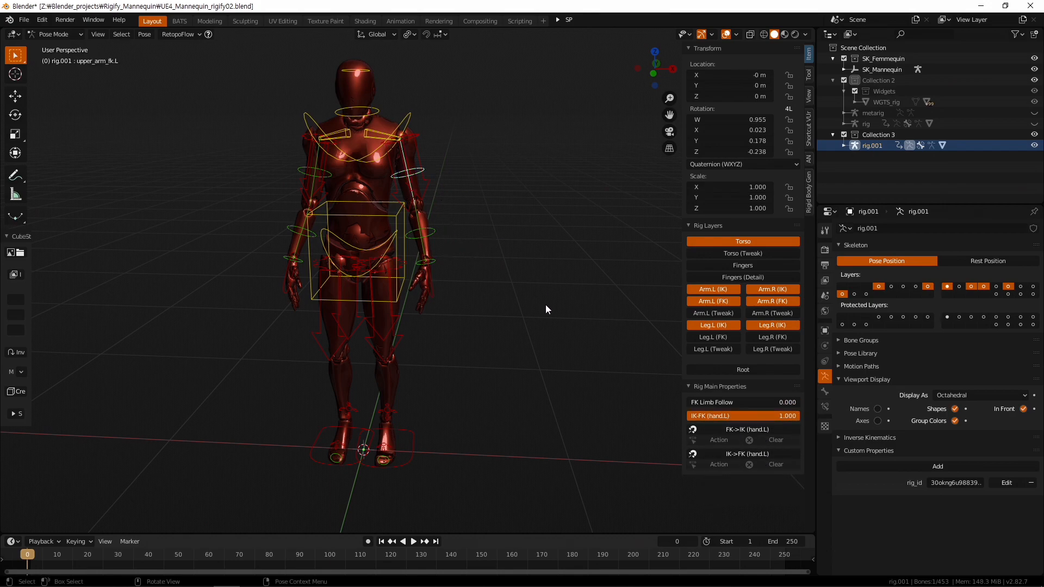
key("r")
left_click(509, 226)
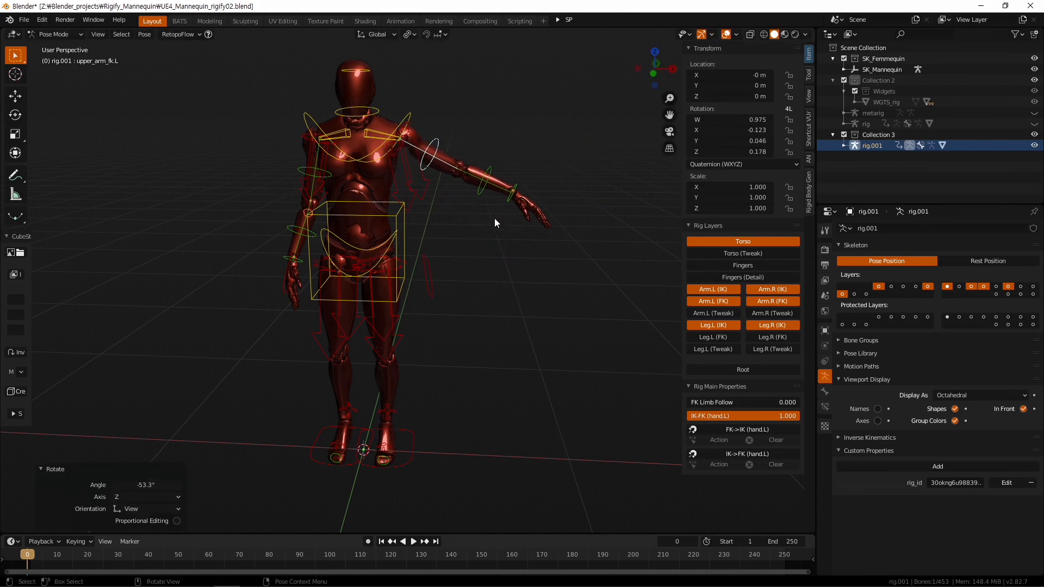
left_click(478, 188)
key("r")
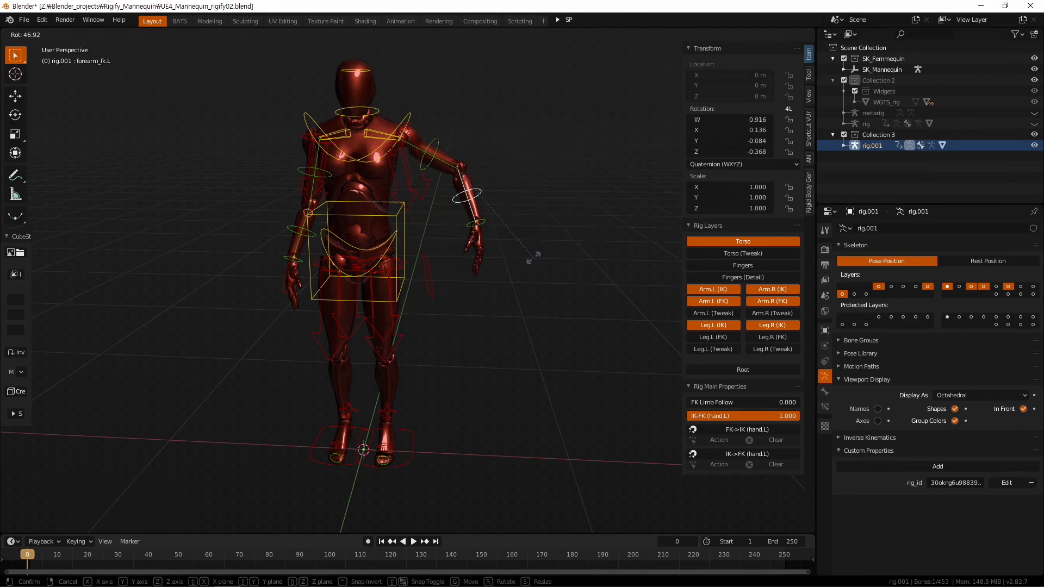
left_click(546, 266)
Undo the FK rotations of the left forearm and upper arm
middle_click_drag(546, 267, 532, 319)
key("ctrl+z")
key("ctrl+z")
key("ctrl+z")
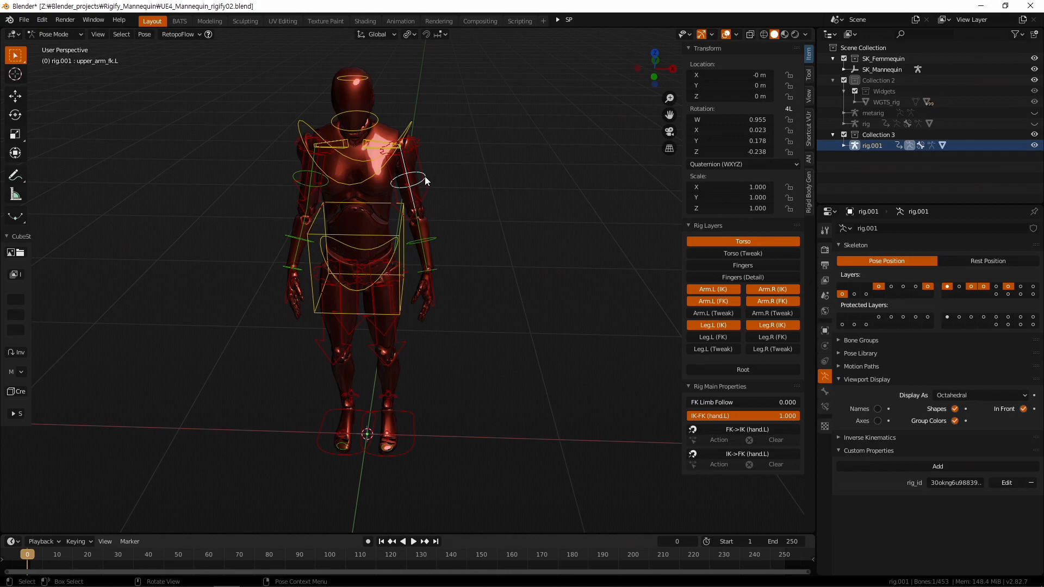
Try rotating the left upper arm FK control and moving the torso control
key("r")
right_click(491, 142)
middle_click_drag(448, 289, 391, 253)
left_click(313, 204)
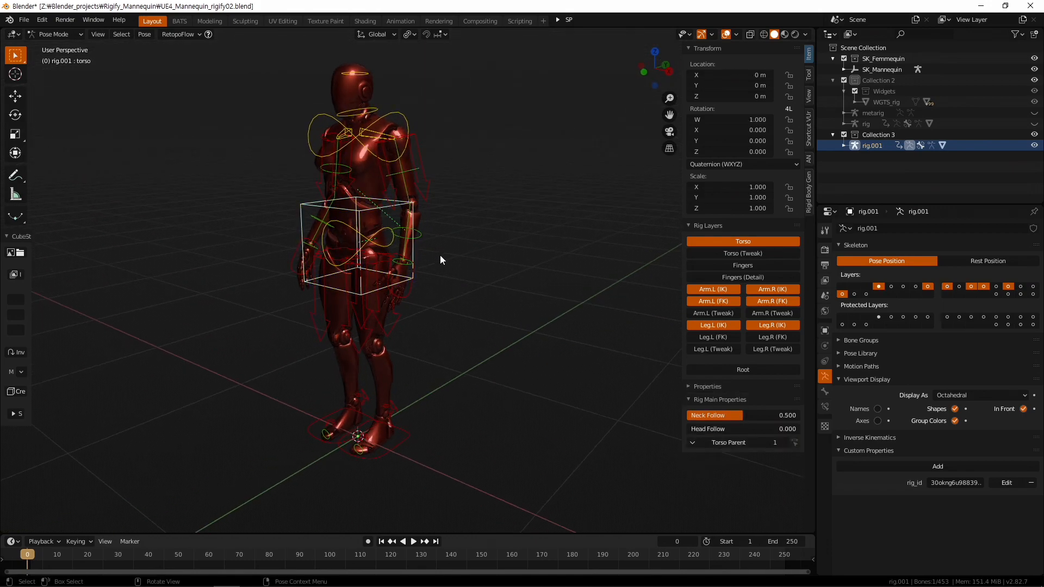
key("g")
right_click(460, 269)
mouse_move(460, 269)
middle_mouse_down()
mouse_move(455, 289)
mouse_move(453, 259)
middle_mouse_up()
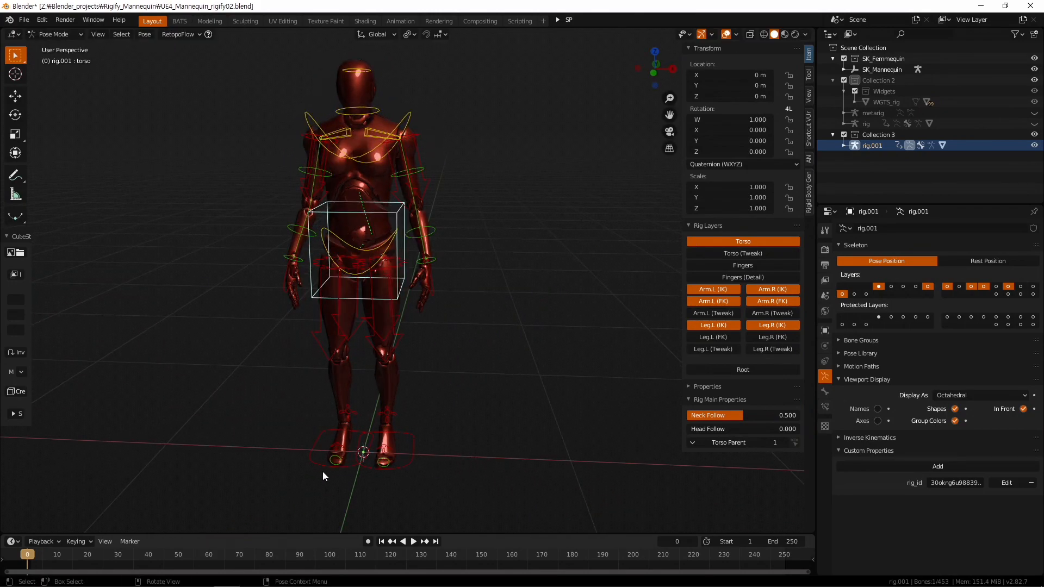
Return the left arm to IK control by setting IK-FK for hand.L to 0.000
left_click(412, 447)
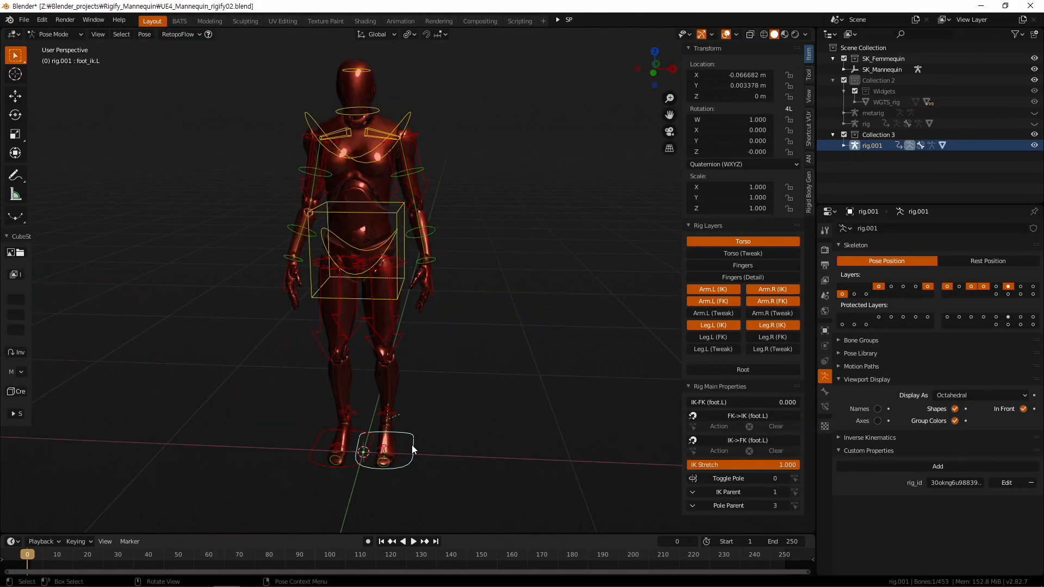
left_click(422, 169)
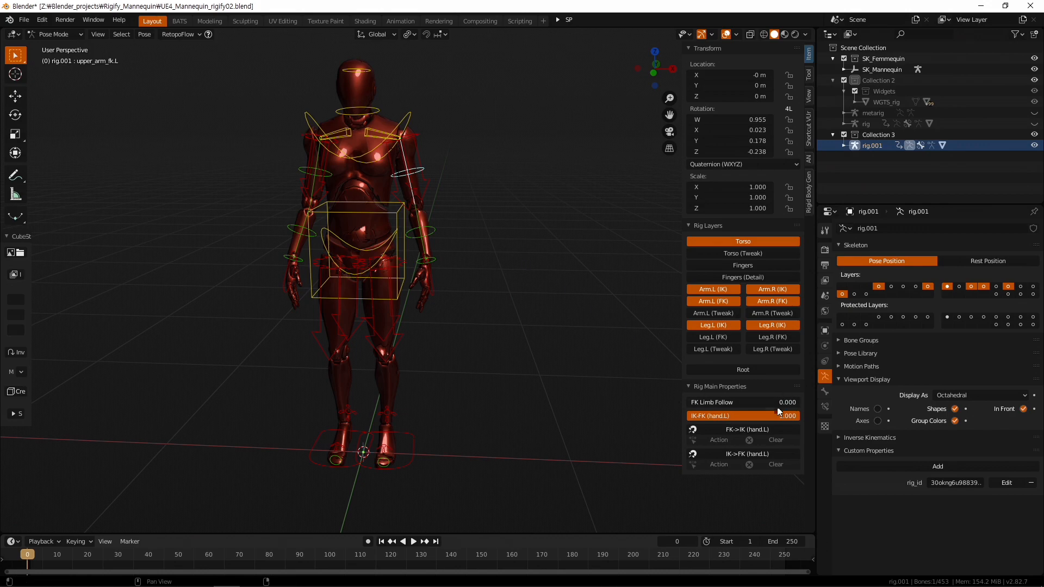
left_click_drag(746, 416, 702, 416)
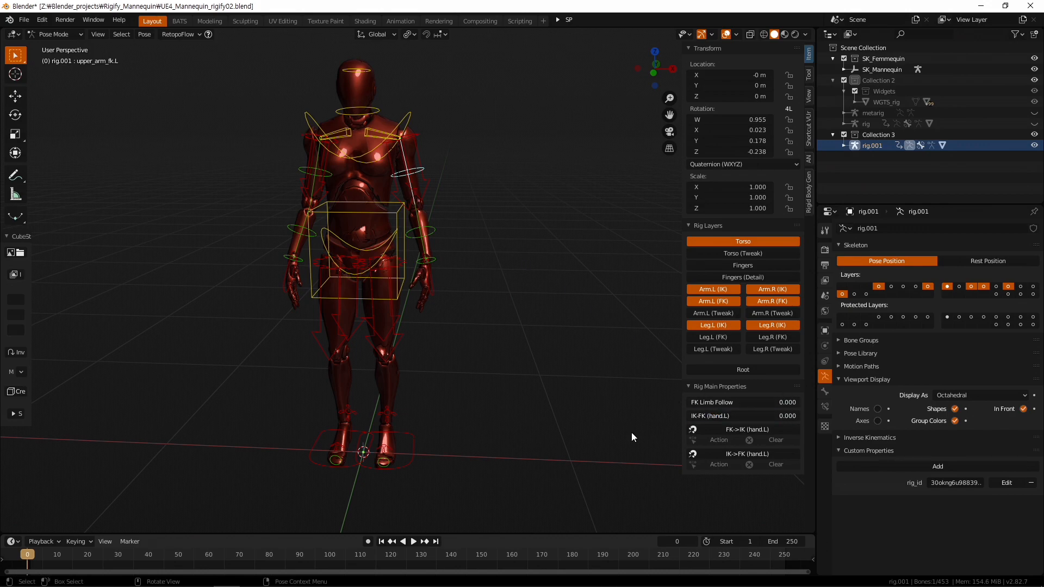
middle_click_drag(580, 416, 541, 383)
Try moving the left hand IK control, hand_ik.L
left_click(474, 280)
key("g")
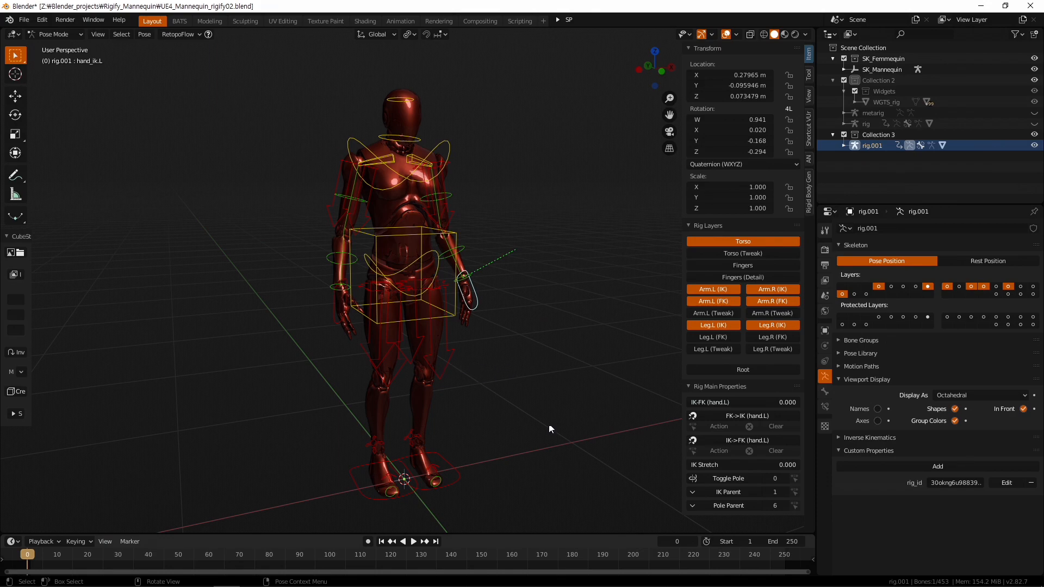
left_click(515, 431)
mouse_move(524, 393)
middle_mouse_down()
mouse_move(494, 393)
mouse_move(551, 395)
mouse_move(485, 381)
mouse_move(536, 378)
middle_mouse_up()
Select all visible bone controls, isolate the Leg.R (IK) armature layer, and undo the layer change
key("a")
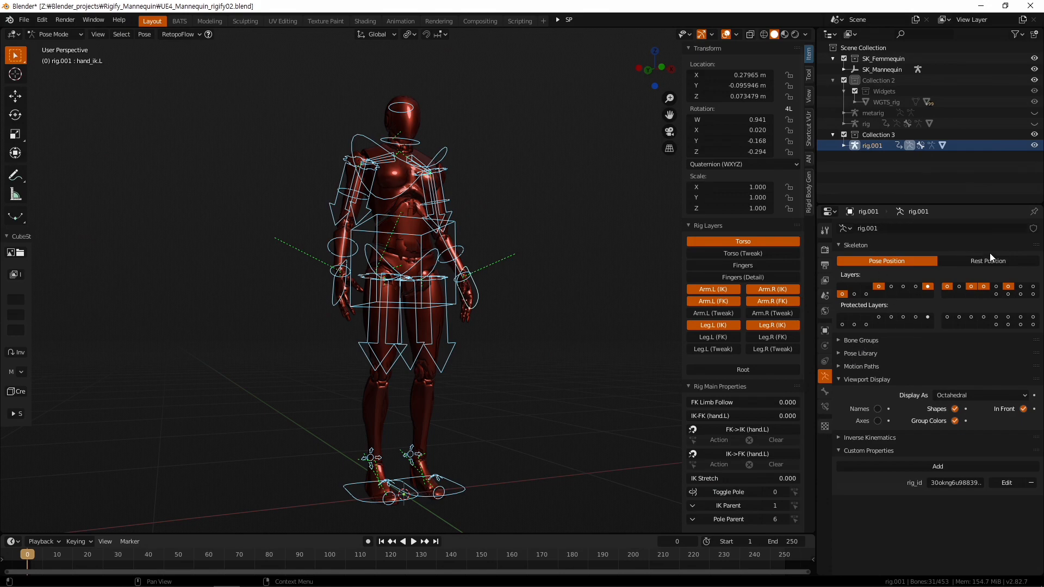
left_click(843, 295)
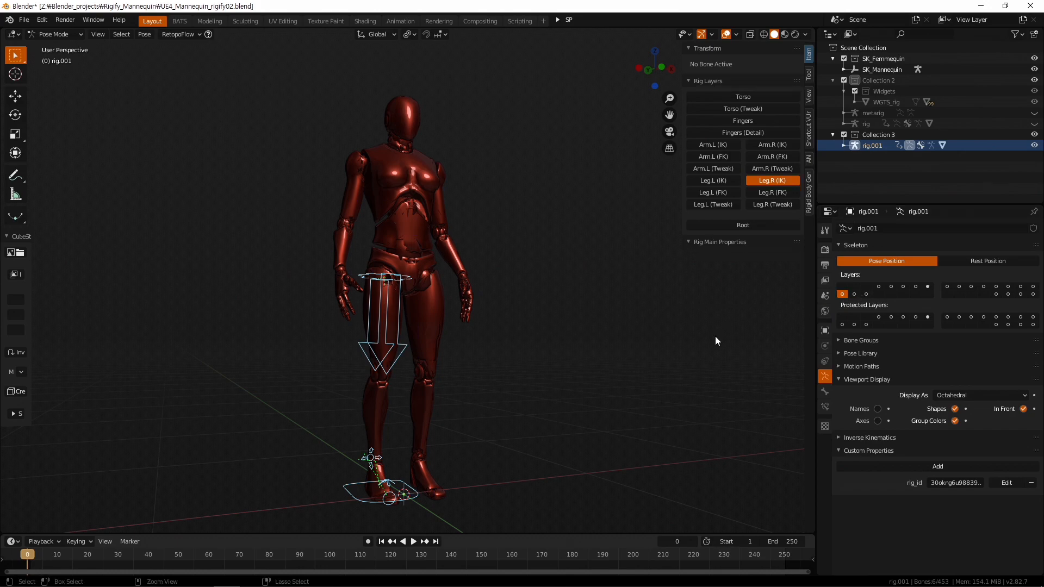
key("ctrl+z")
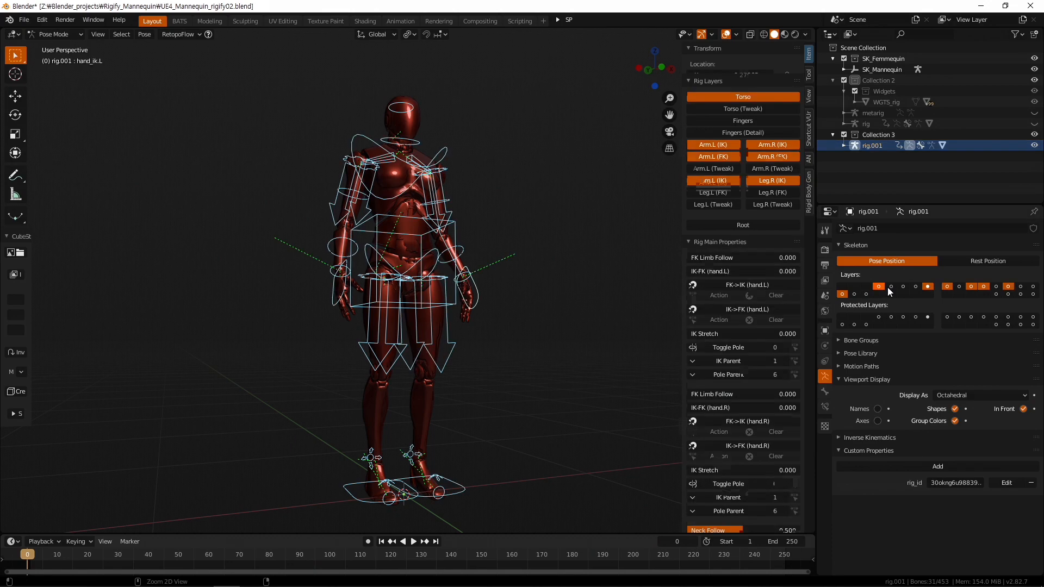
middle_click_drag(602, 321, 551, 357)
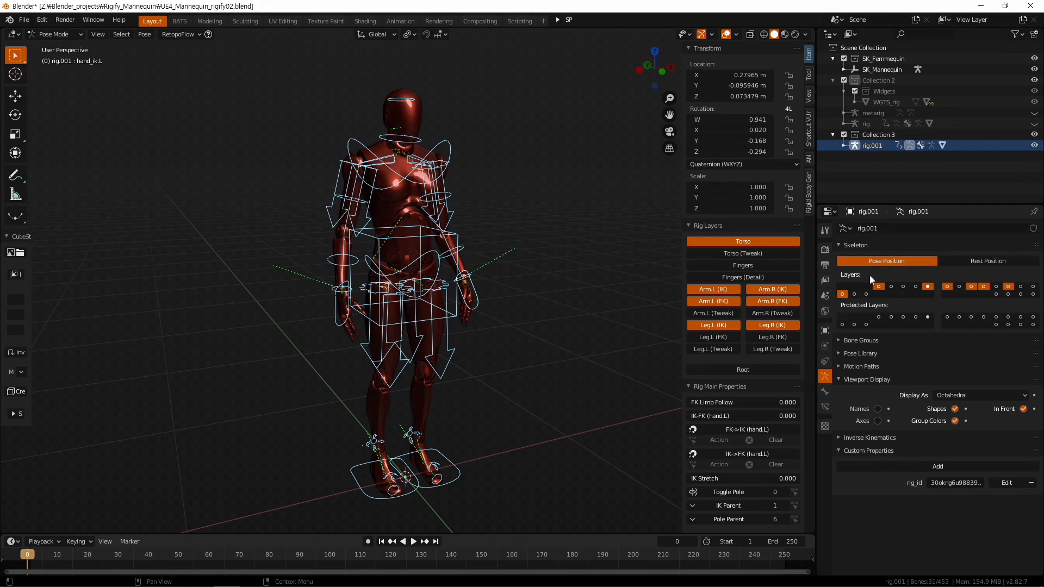
Reveal the rig's bone groups and make the IK group active to inspect its color set choices
left_click(839, 341)
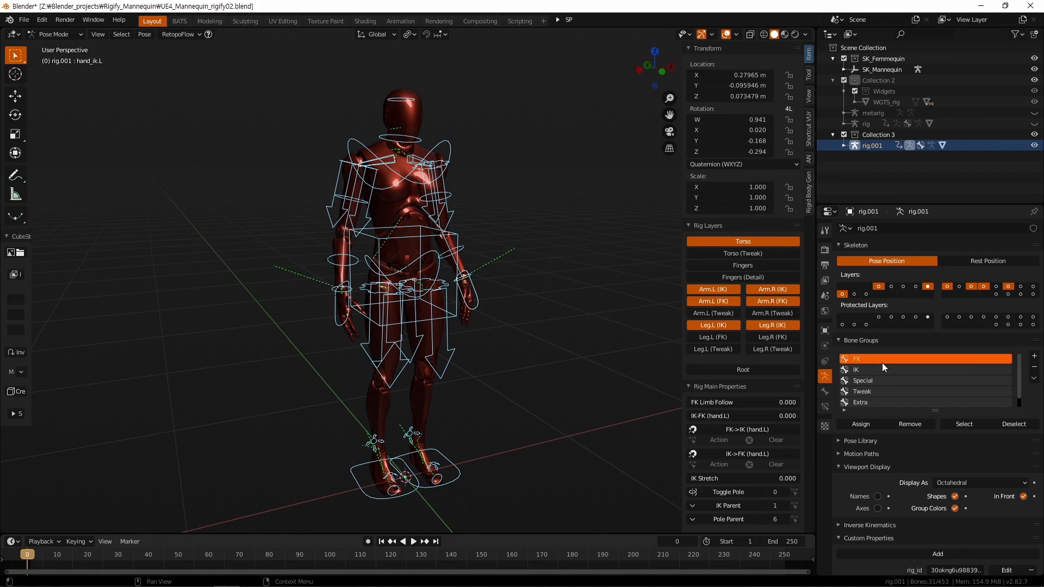
middle_click_drag(641, 353, 560, 354)
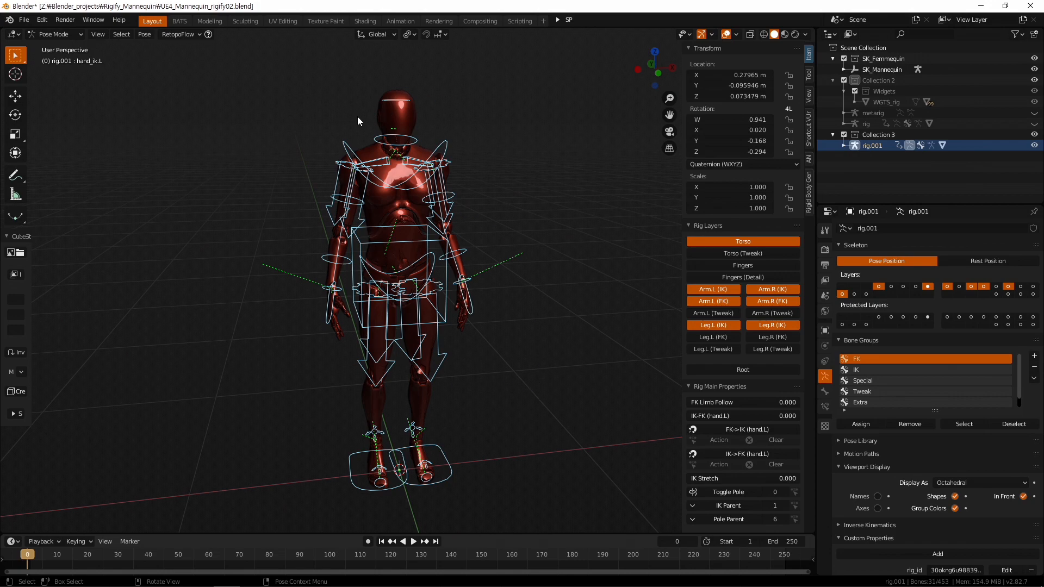
left_click(543, 389)
left_click(446, 322)
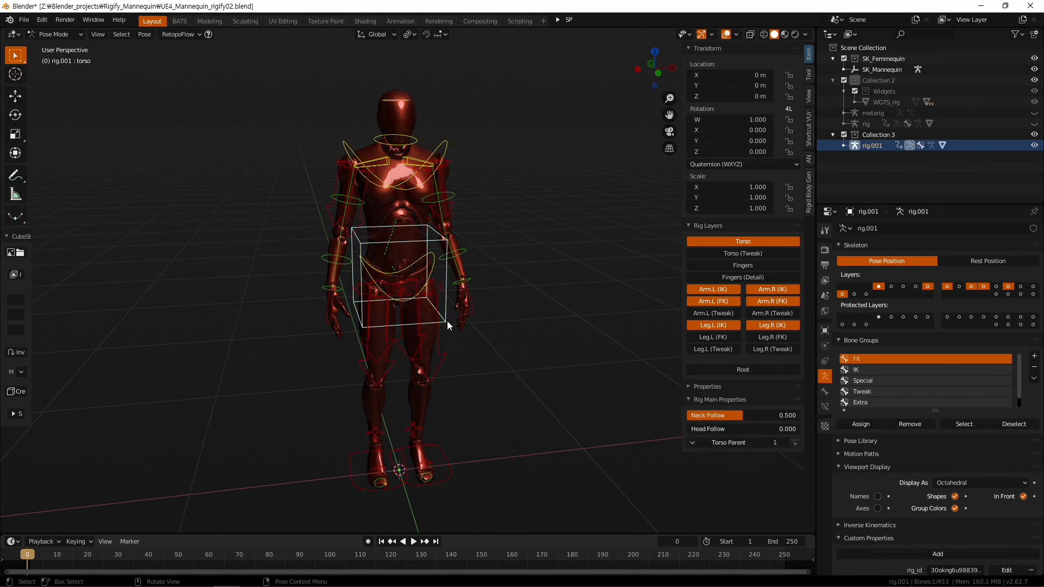
middle_click_drag(413, 335, 471, 343)
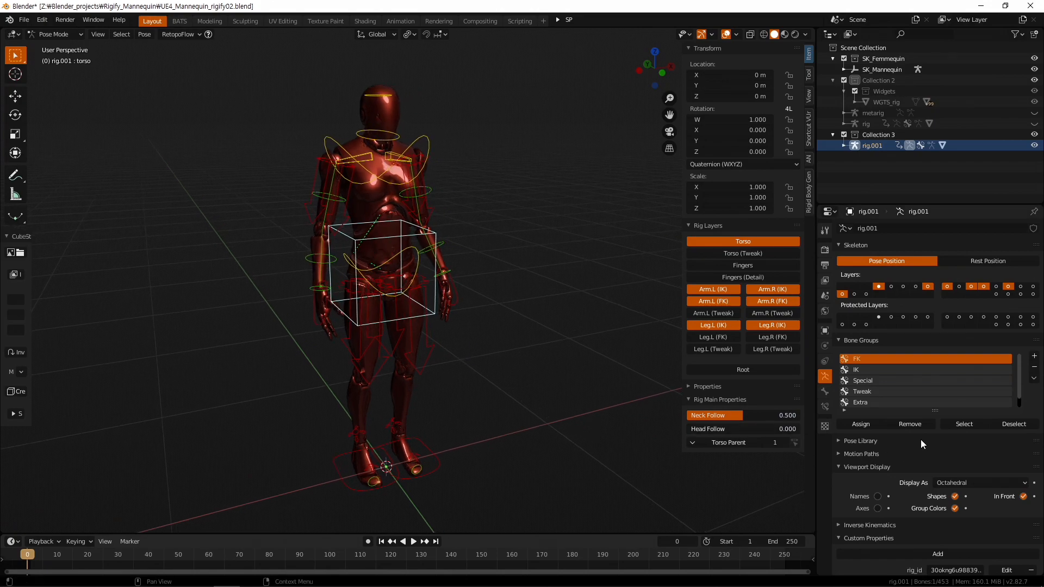
left_click(898, 371)
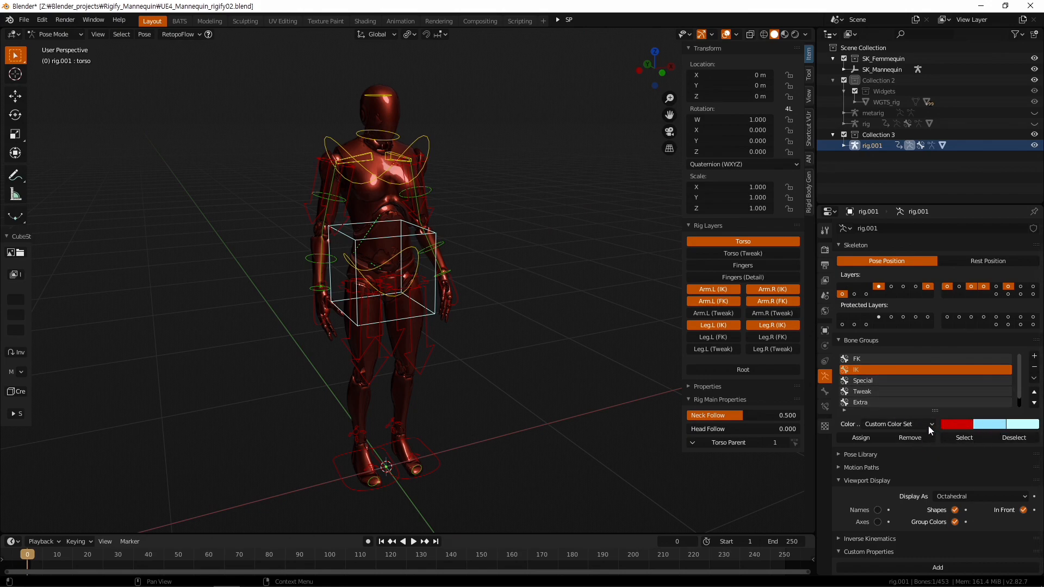
left_click(905, 426)
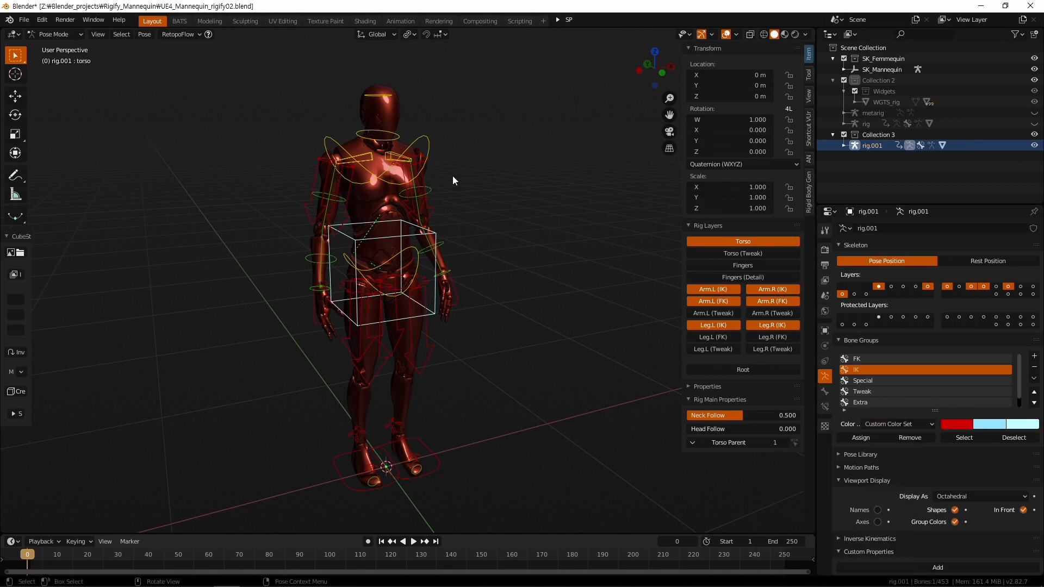
Change the viewport shading MatCap to the plain grey material, the first one offered
left_click(806, 35)
left_click(805, 127)
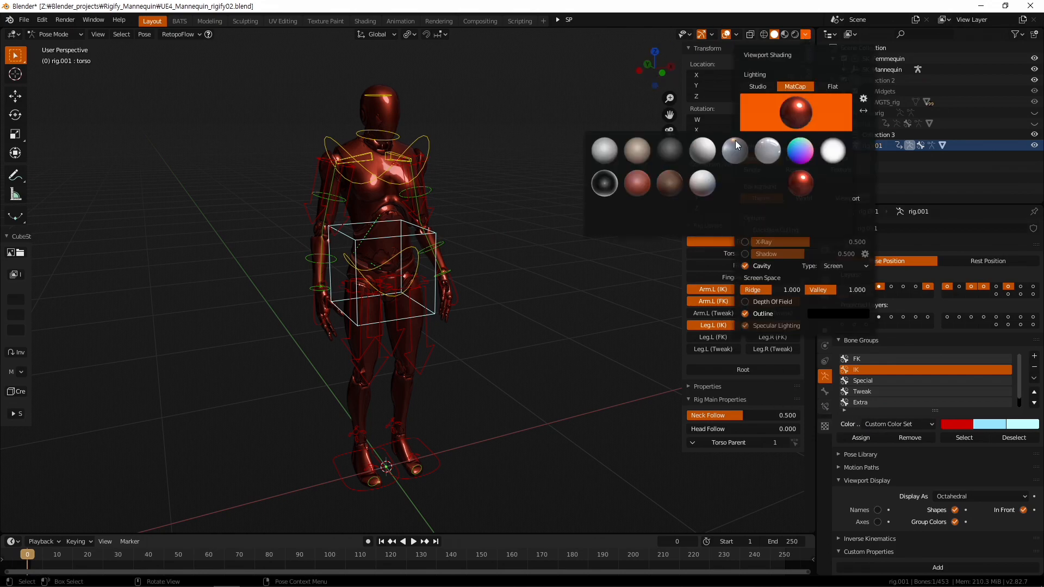
left_click(602, 150)
middle_click_drag(495, 359, 549, 344)
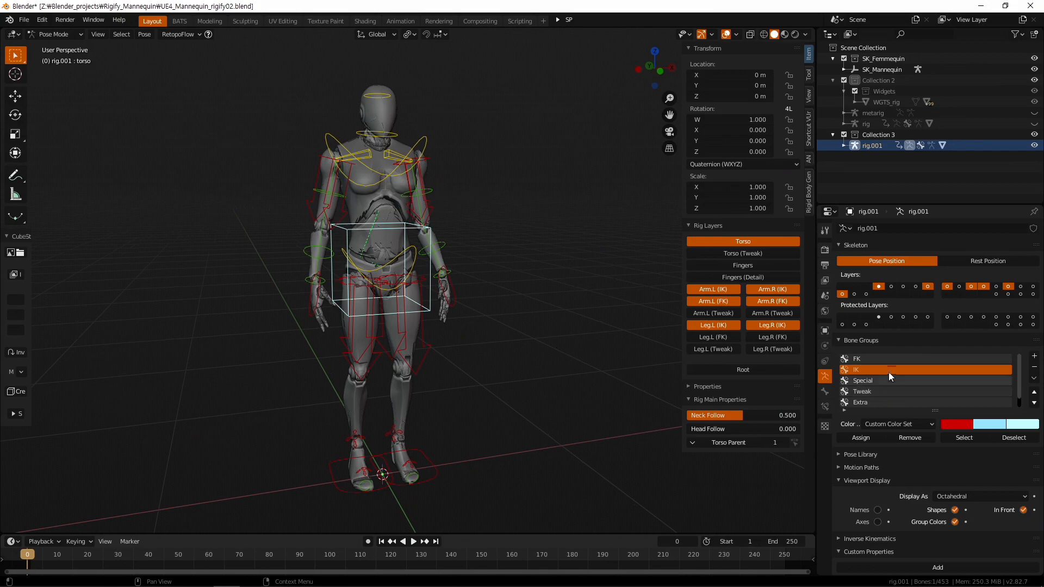
Try theme color sets 12, 04, 07 and 15 on the IK bone group
left_click(924, 423)
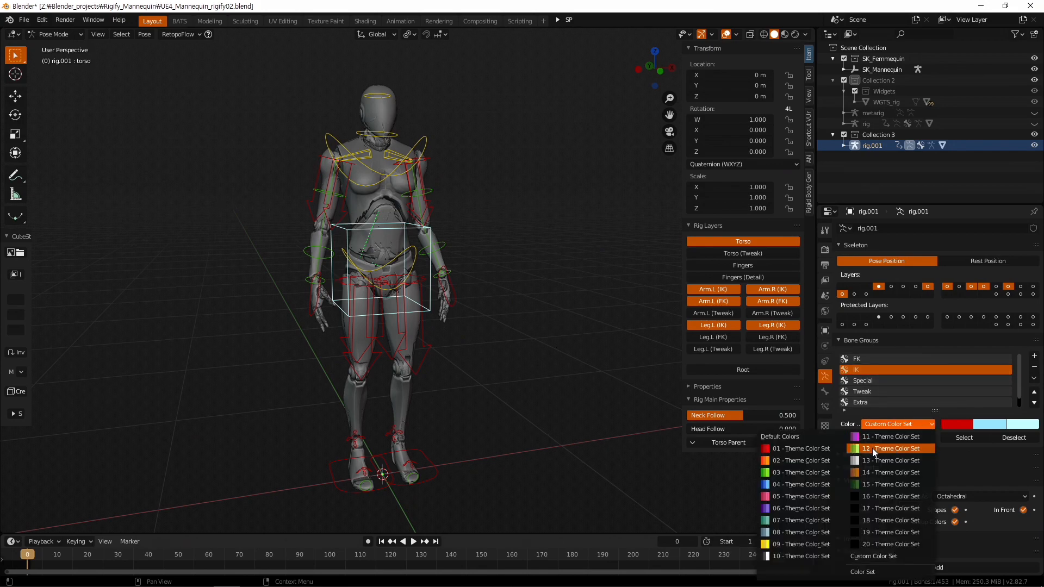
left_click(872, 448)
middle_click_drag(446, 332, 534, 335)
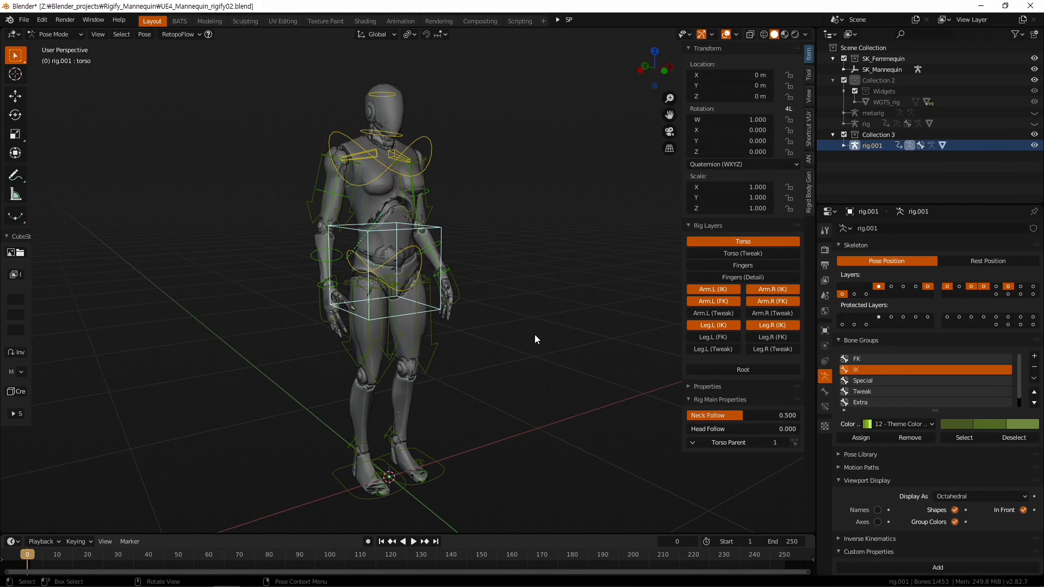
left_click(905, 422)
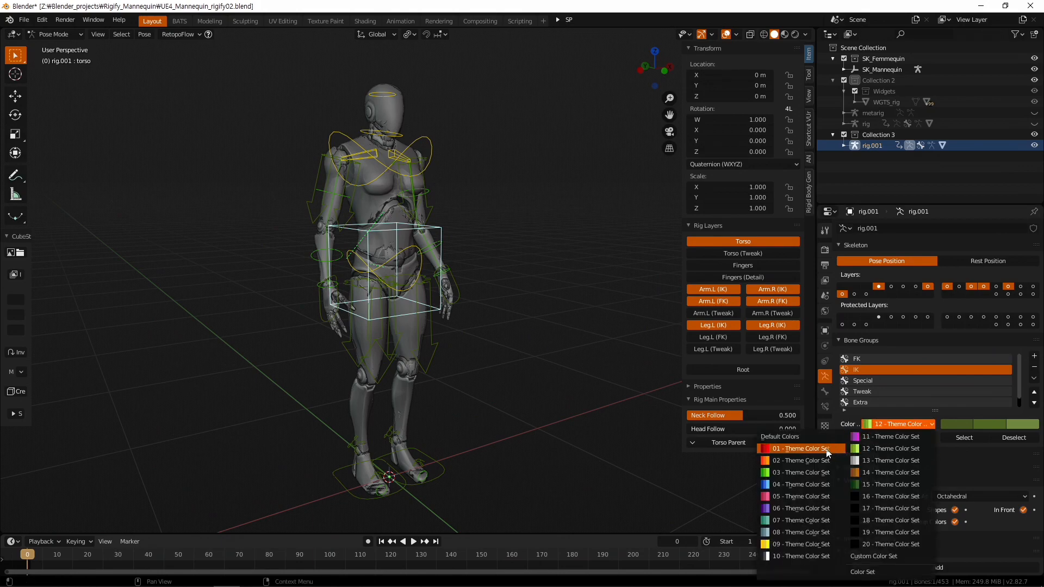
left_click(794, 486)
middle_click_drag(761, 475, 675, 414)
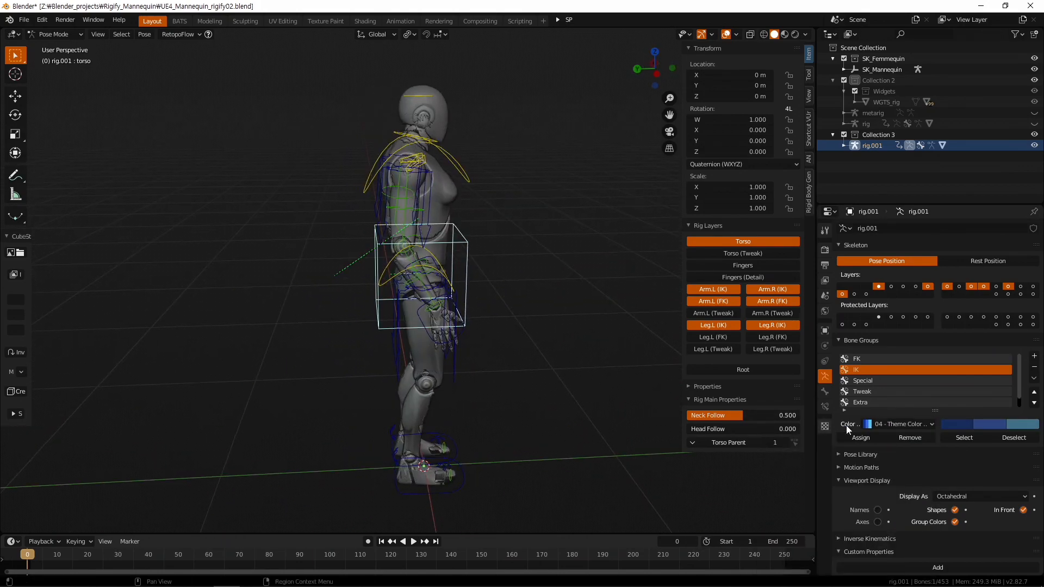
left_click(906, 424)
left_click(802, 523)
middle_click_drag(609, 403, 448, 373)
left_click(912, 424)
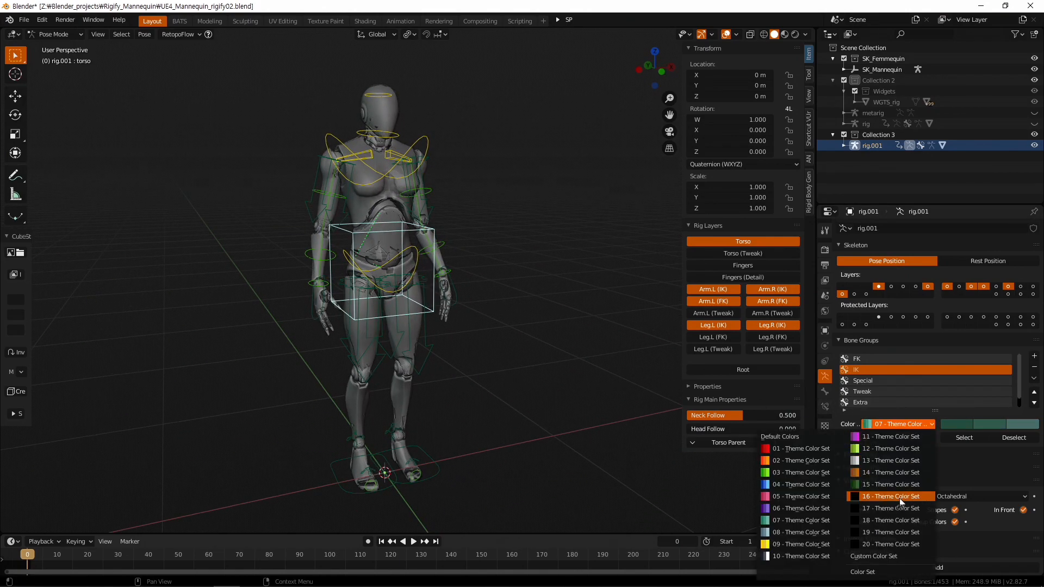
left_click(892, 485)
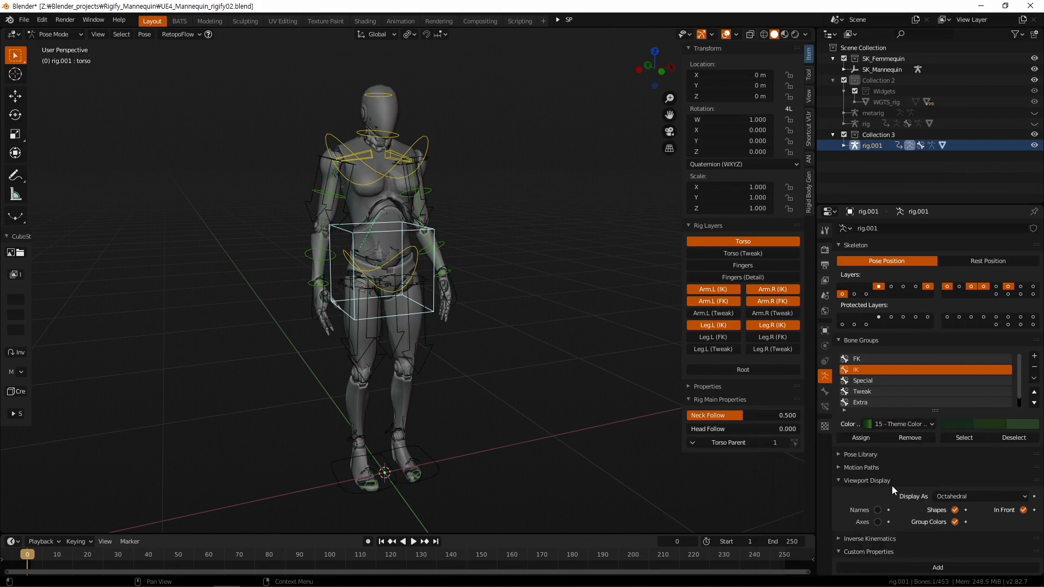
Set the IK bone group's color set to 13 - Theme Color Set
left_click(904, 426)
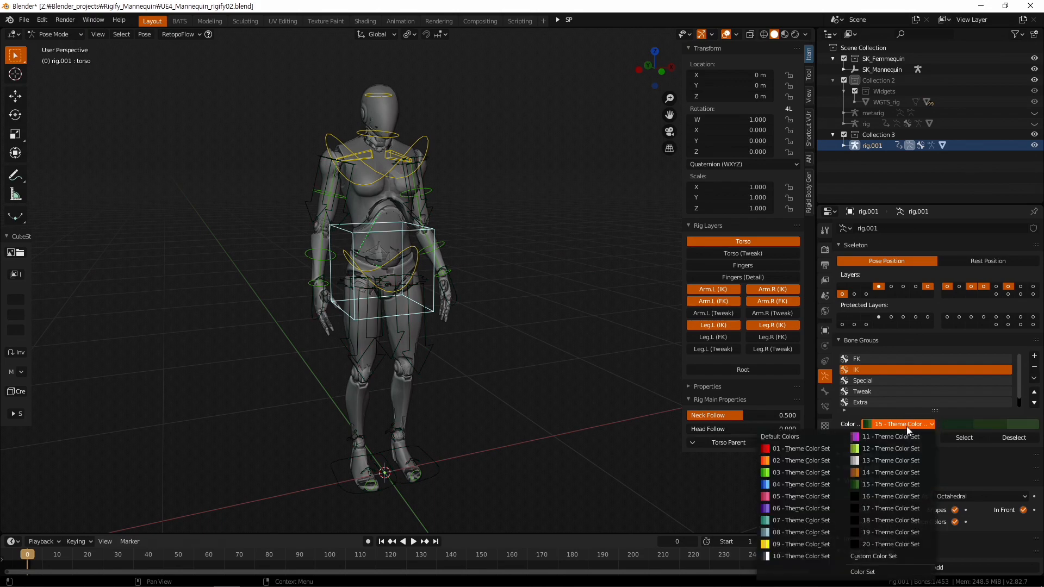
left_click(863, 462)
mouse_move(546, 388)
middle_mouse_down()
mouse_move(510, 381)
mouse_move(510, 371)
mouse_move(544, 385)
middle_mouse_up()
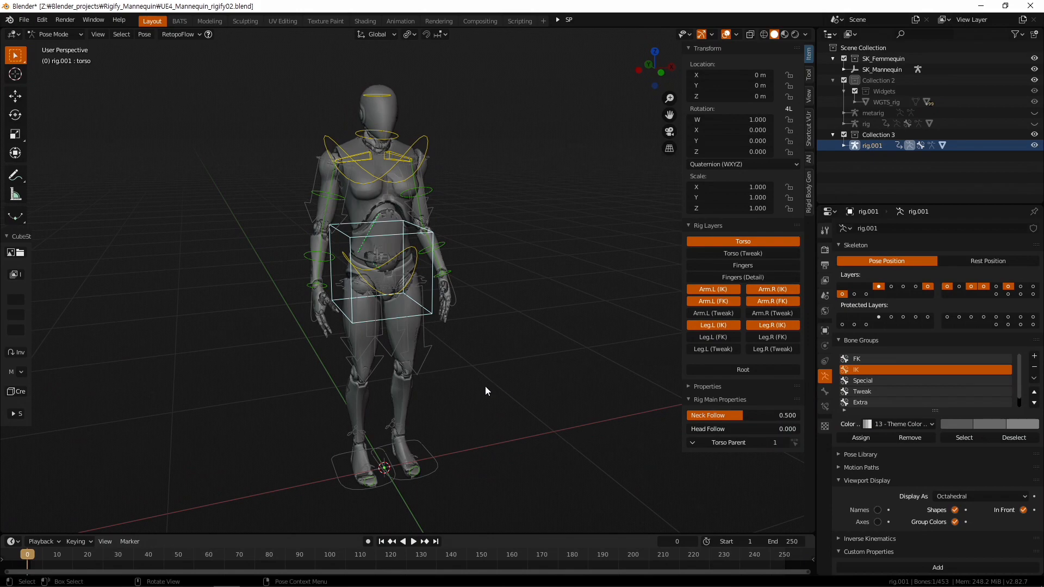
Set the Special bone group's color set to 02 - Theme Color Set
left_click(886, 381)
left_click(903, 425)
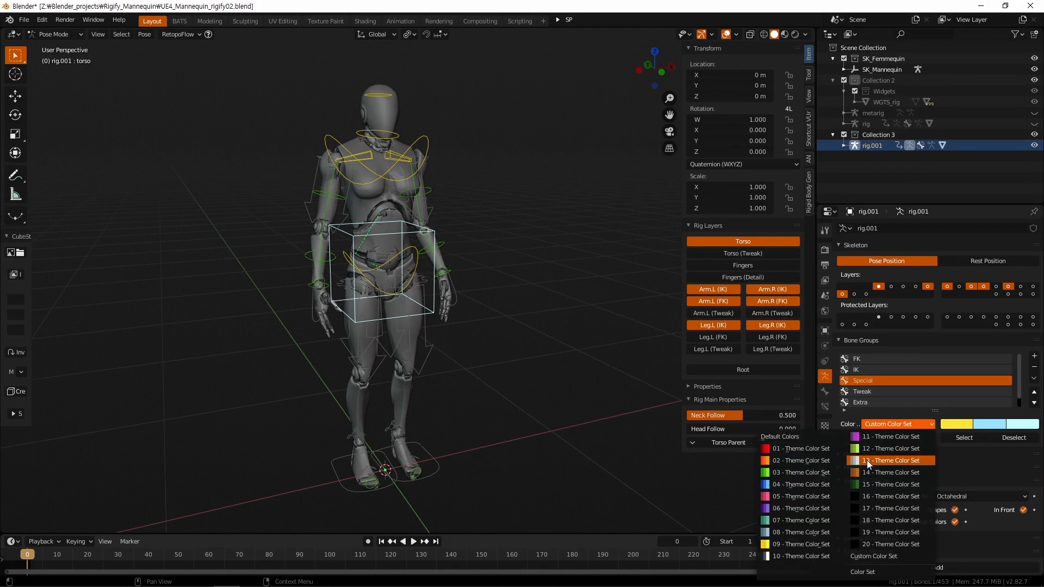
left_click(783, 460)
middle_click_drag(626, 458, 684, 427)
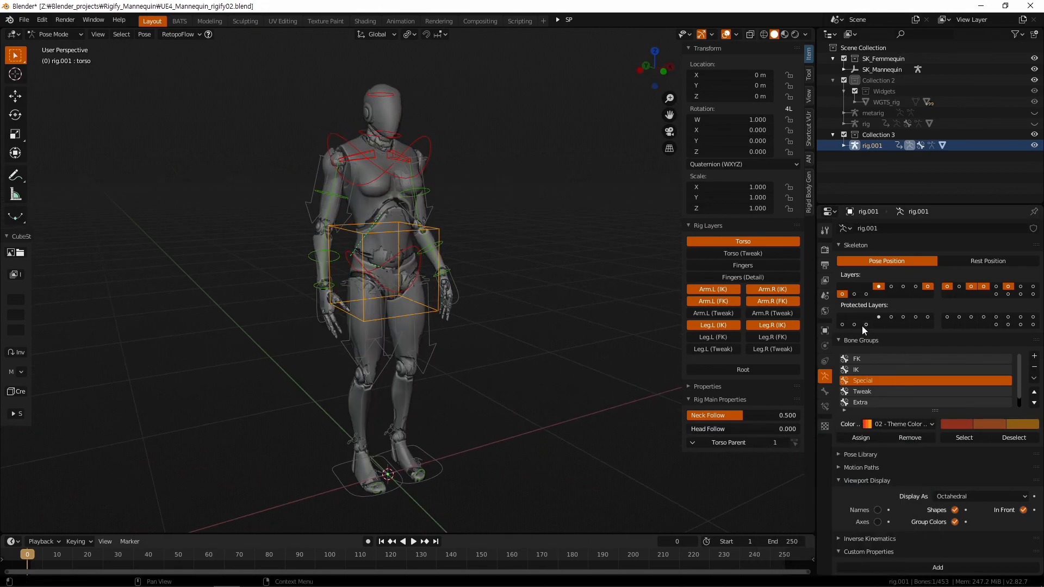
Create a new pose library for rig.001 and name it Mannequin_Pose_set
left_click(849, 341)
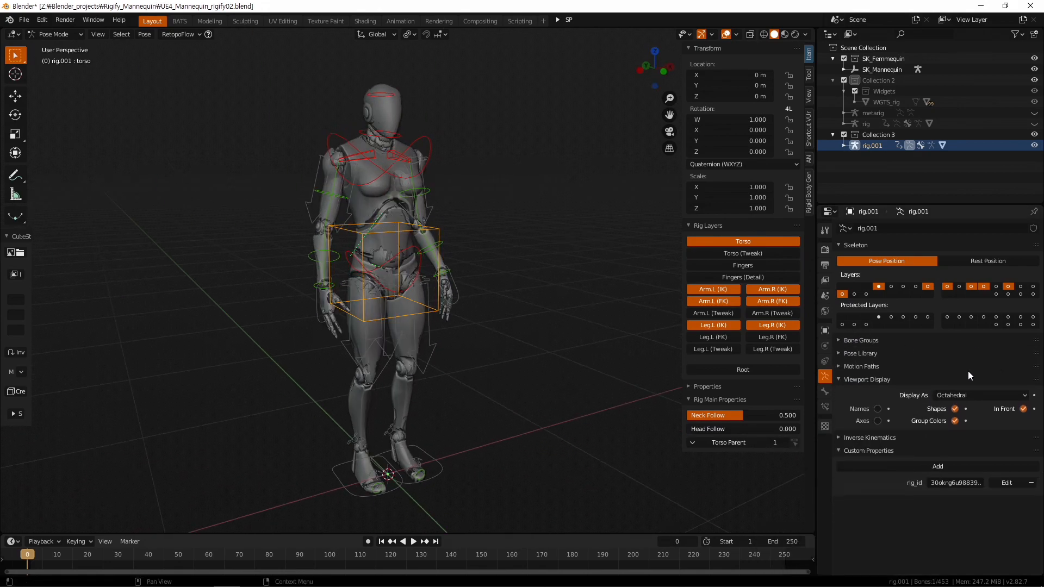
left_click(862, 353)
middle_click_drag(568, 329, 494, 382)
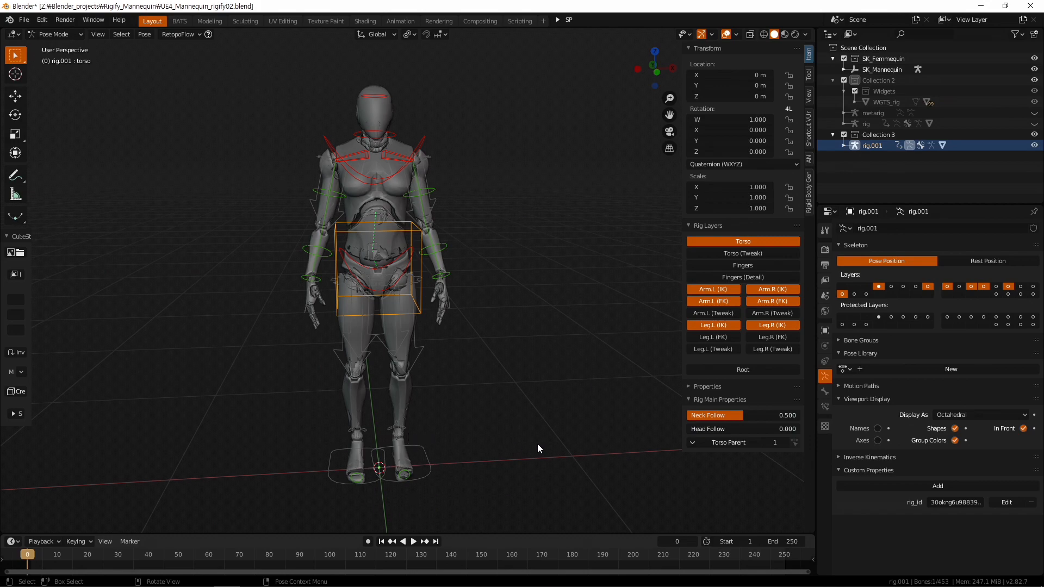
middle_click_drag(550, 329, 515, 321)
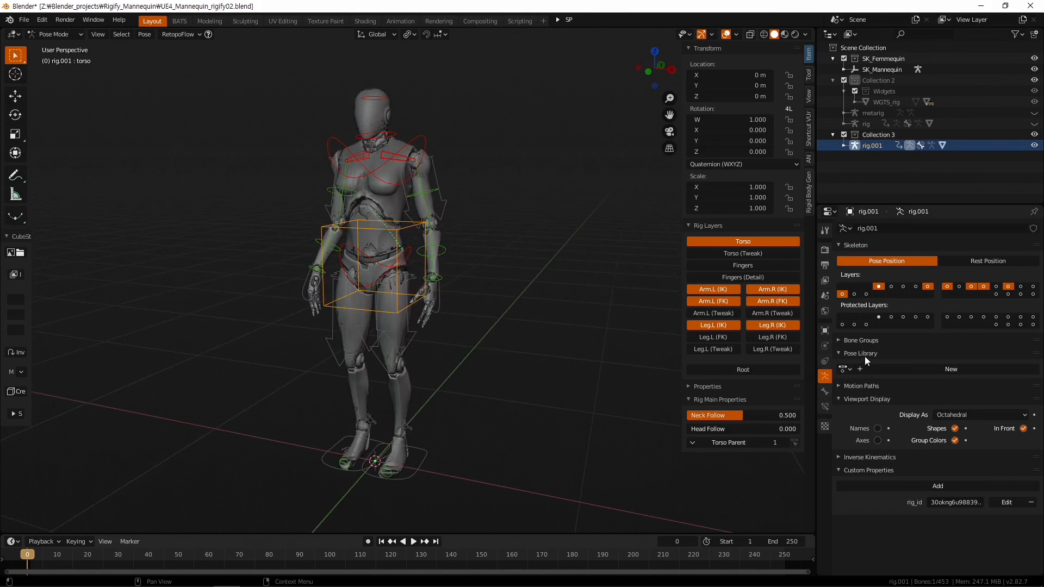
left_click(967, 370)
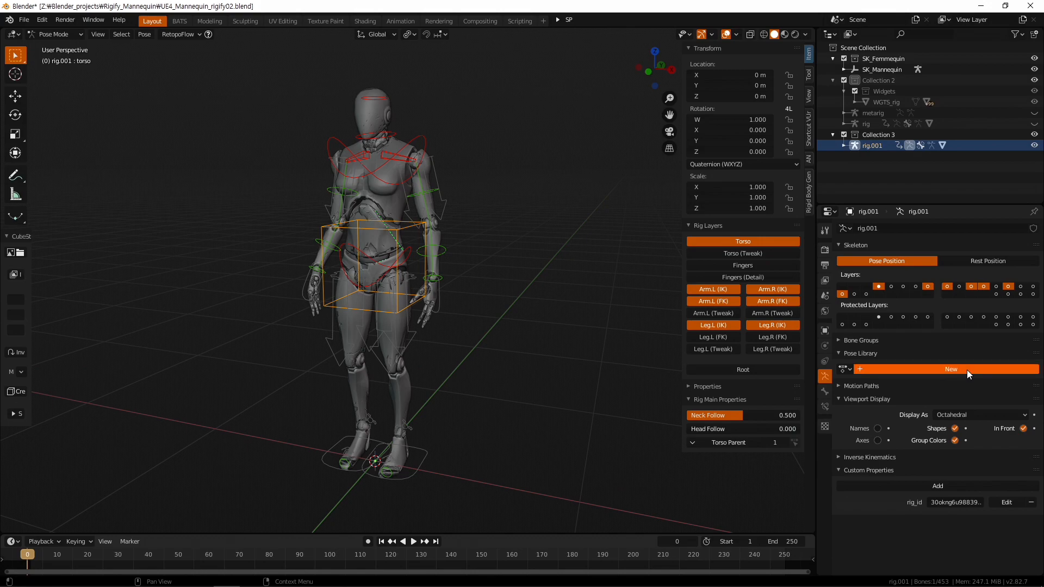
left_click(901, 368)
left_click(900, 370)
key("ctrl+a")
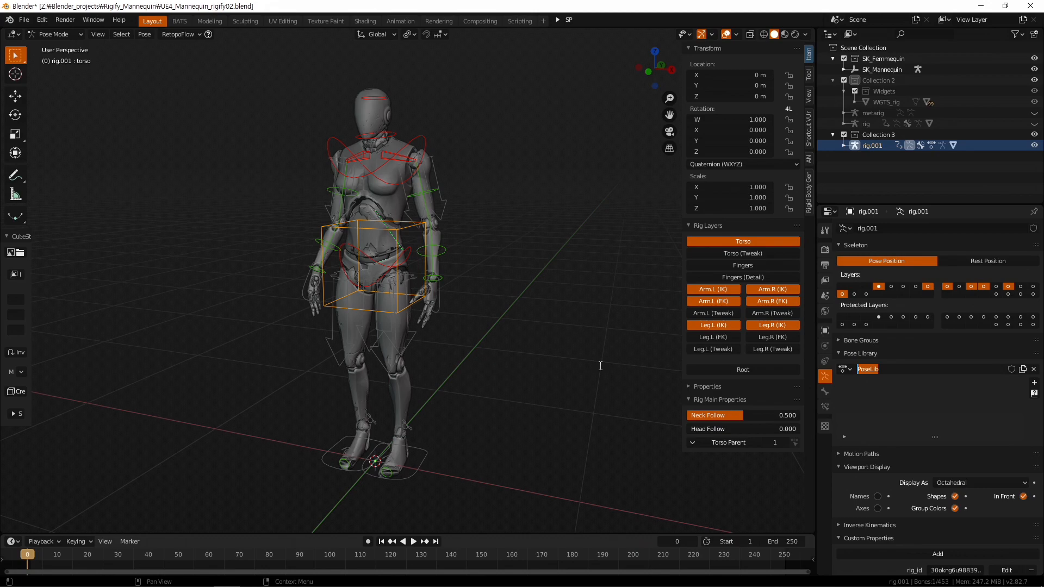
type("Mannequ")
type("P")
key("Return")
Add the current pose to the pose library as a new entry and rename it Pose1
middle_click_drag(605, 363, 634, 377)
middle_click_drag(575, 429, 596, 429)
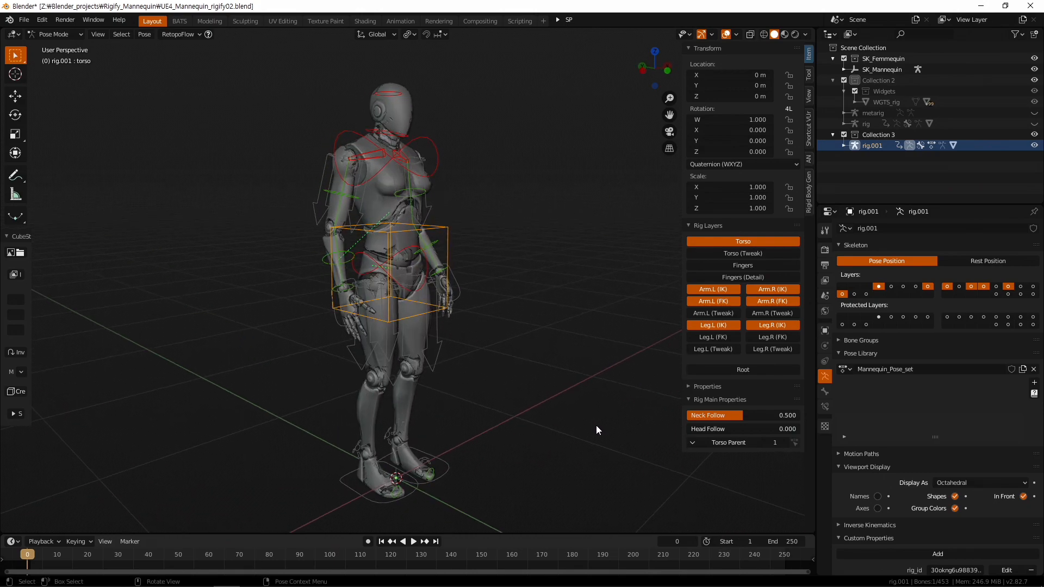
left_click(1036, 386)
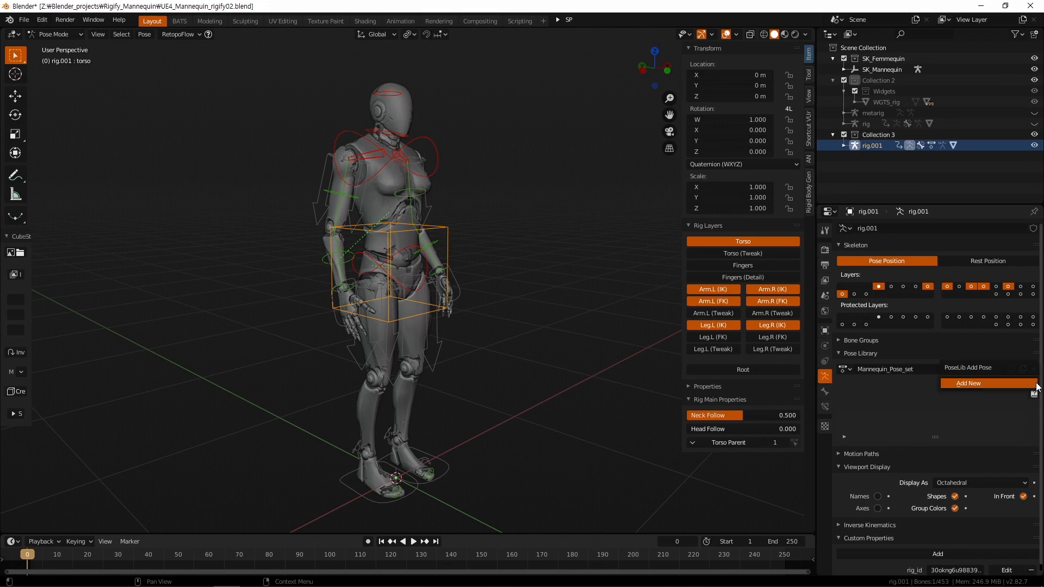
left_click(997, 385)
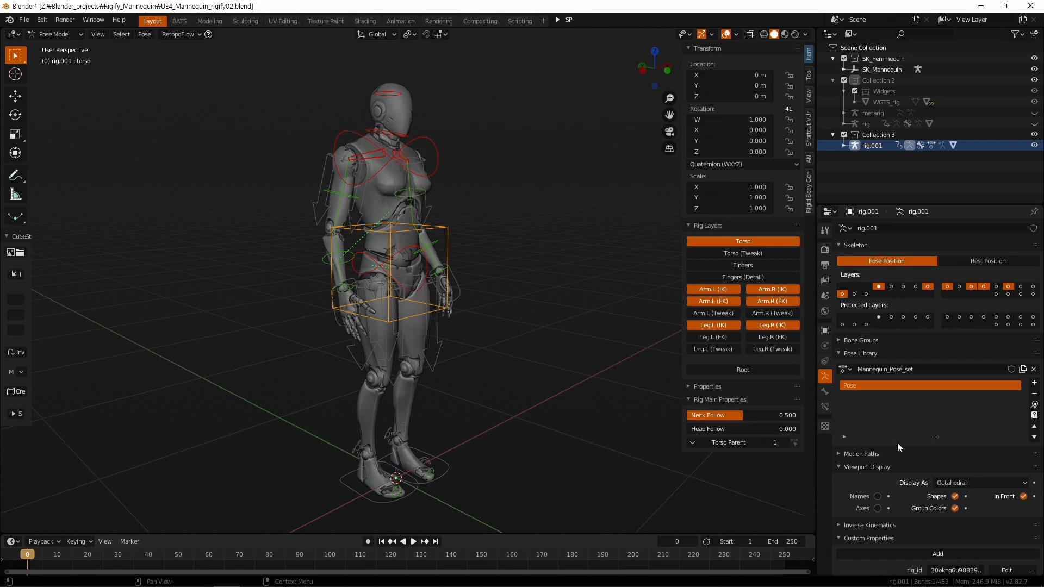
double_click(879, 384)
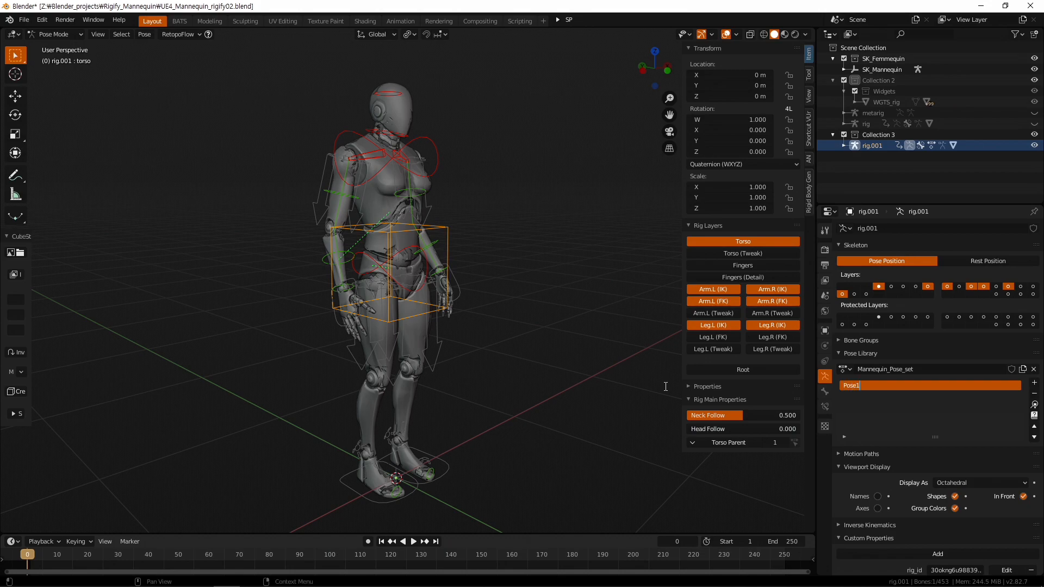
key("Return")
Select all visible bone controls and replace the existing Pose1 in the library with their current pose
middle_click_drag(500, 372, 527, 385)
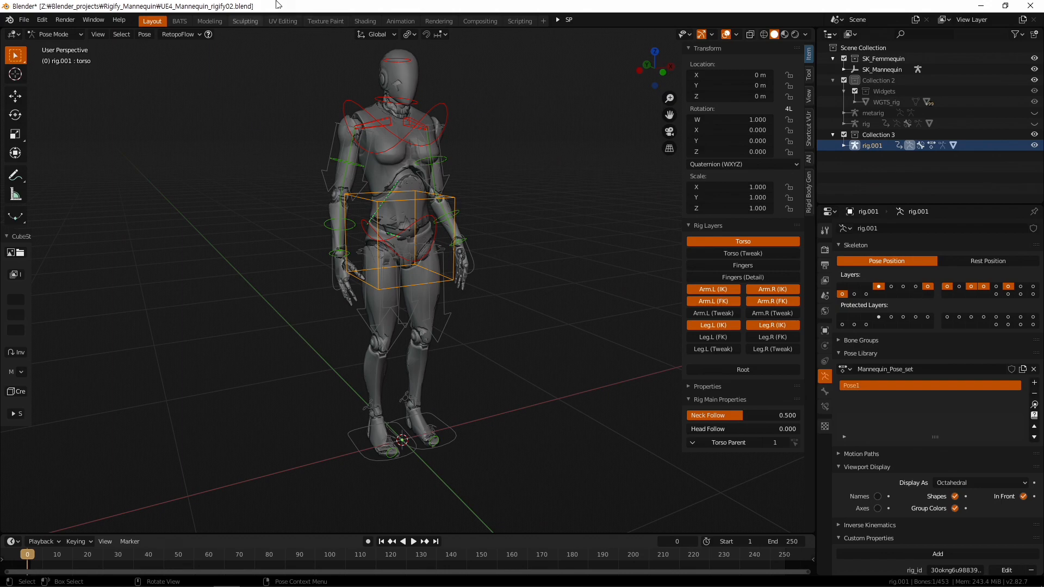
key("a")
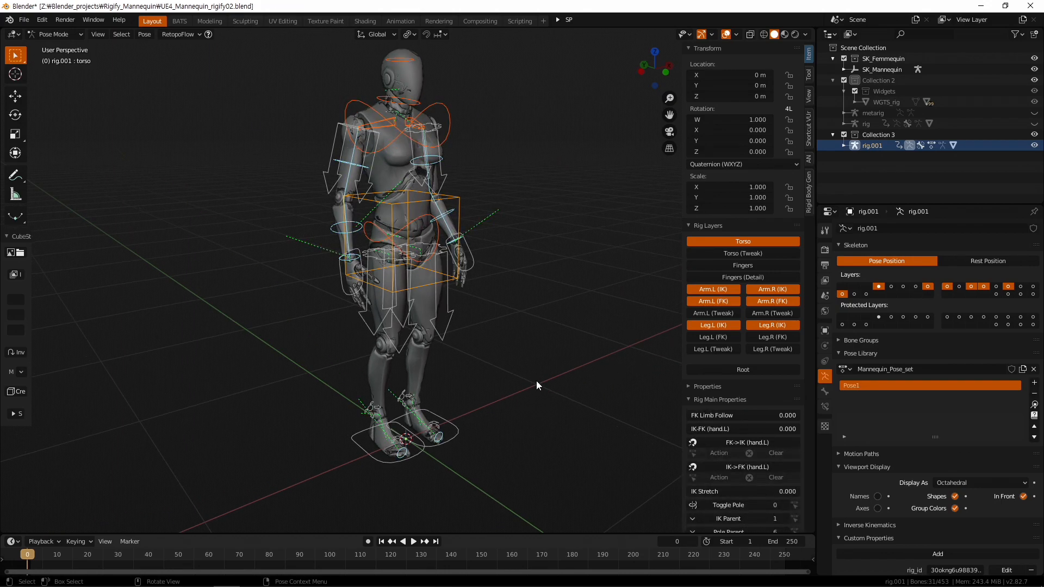
mouse_move(536, 381)
middle_mouse_down()
mouse_move(492, 381)
mouse_move(474, 341)
mouse_move(537, 384)
middle_mouse_up()
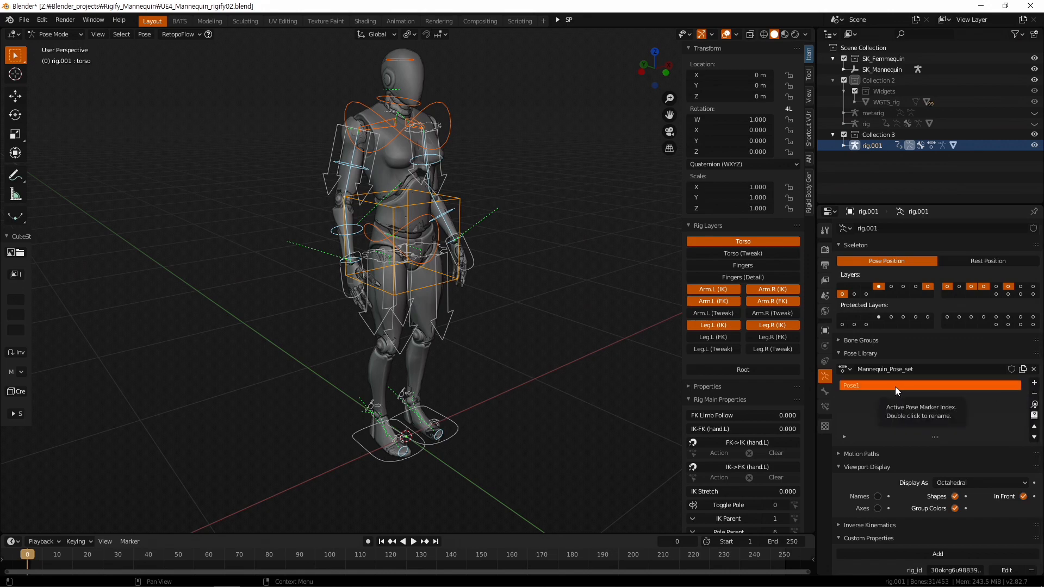
left_click(1035, 384)
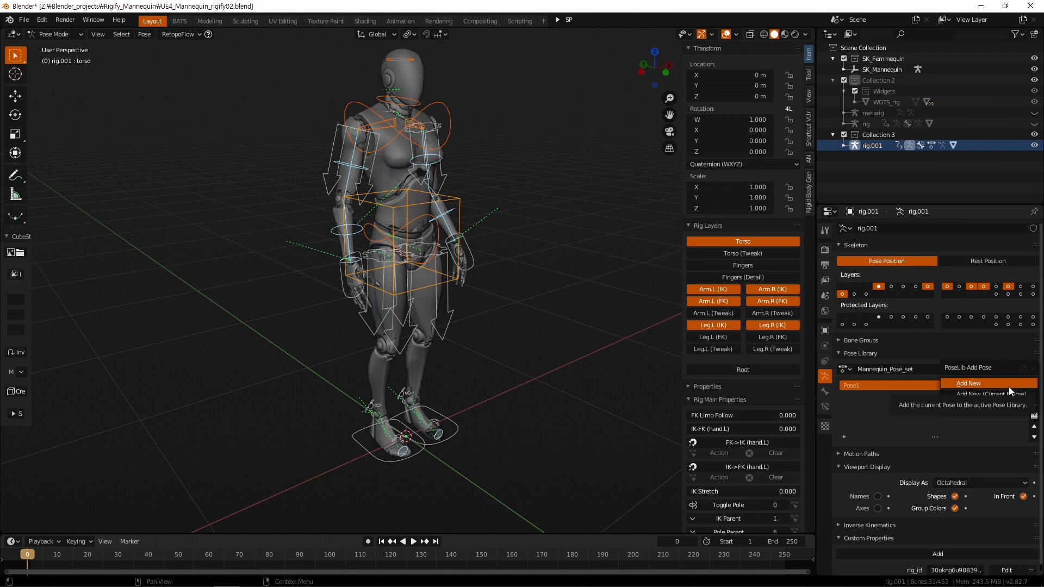
mouse_move(992, 405)
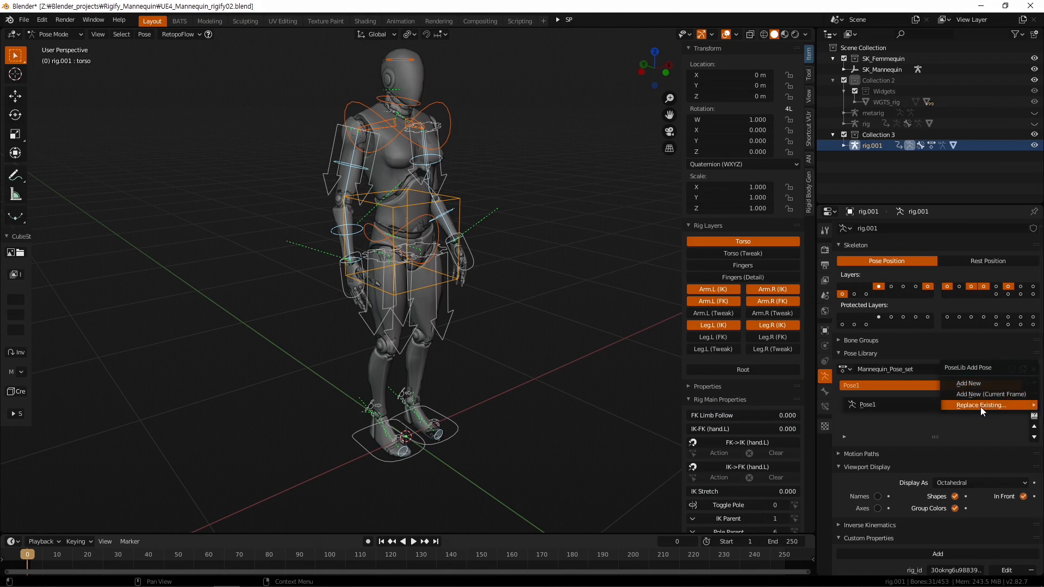
left_click(866, 404)
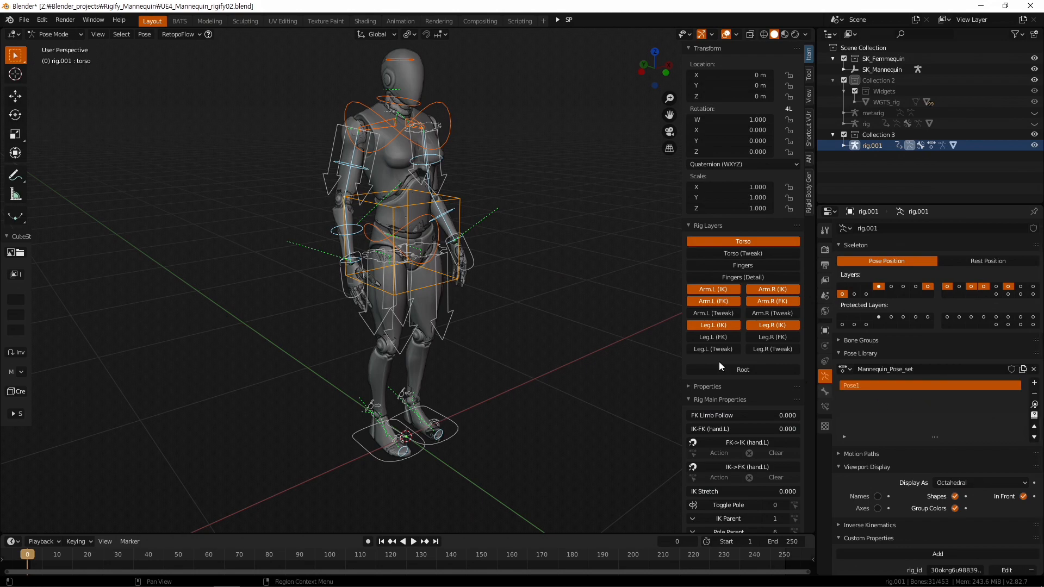
In front view, move the right foot IK control, foot_ik.R, outward along X by about 0.205 m
middle_click_drag(435, 463, 468, 409)
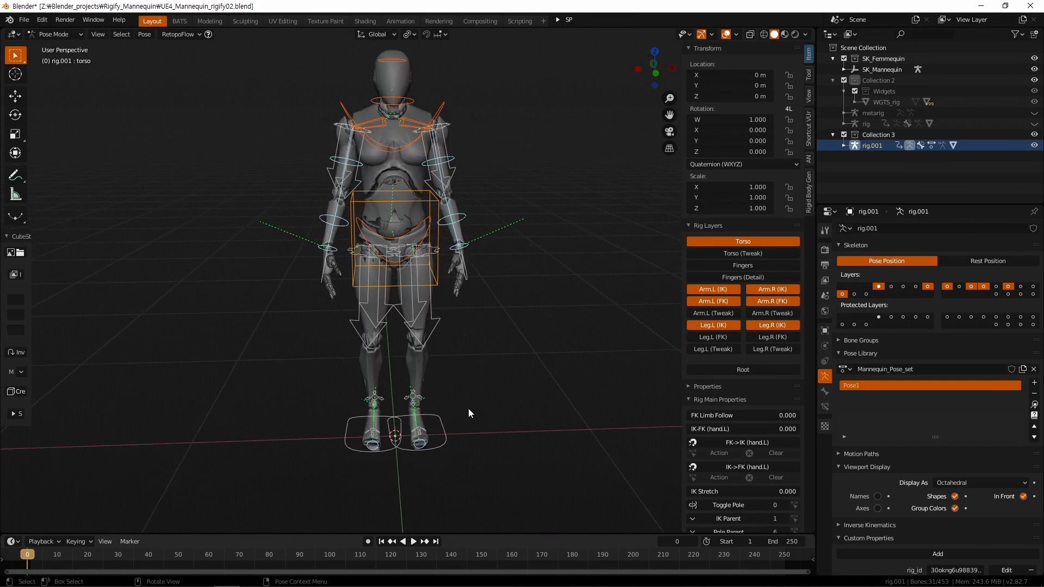
key("KP_1")
left_click(357, 441)
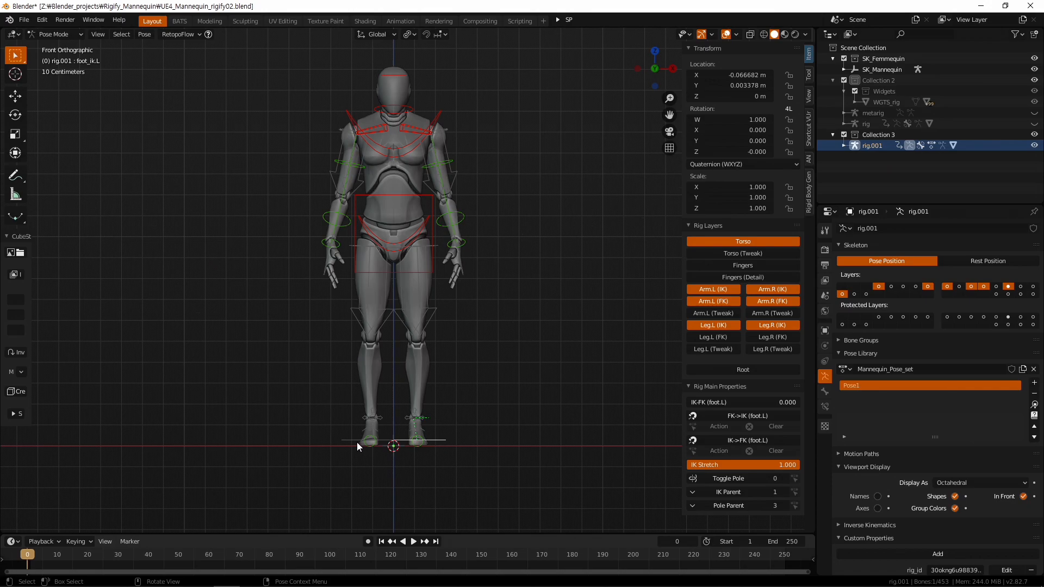
key("g")
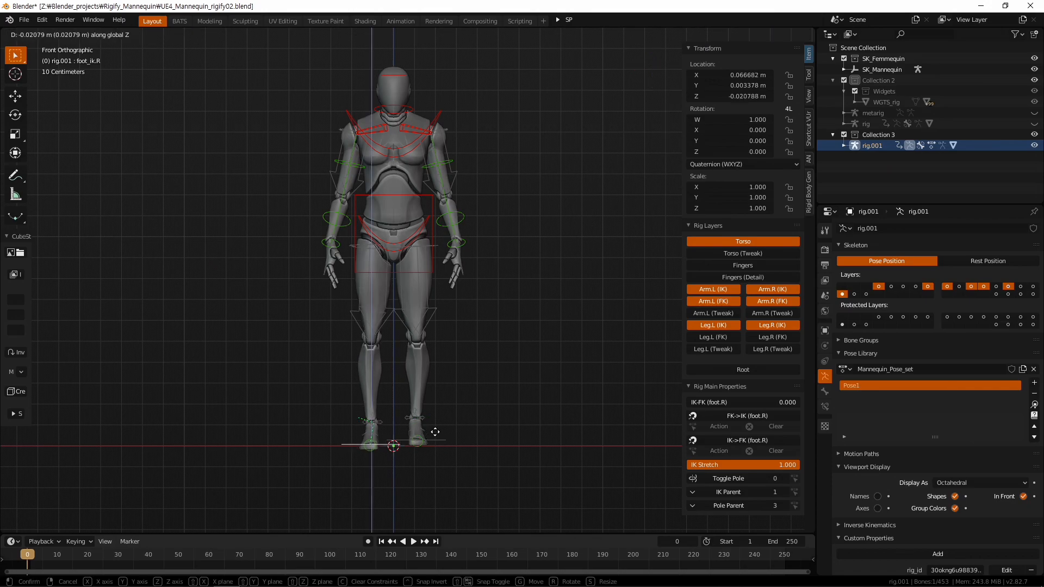
key("x")
left_click(384, 433)
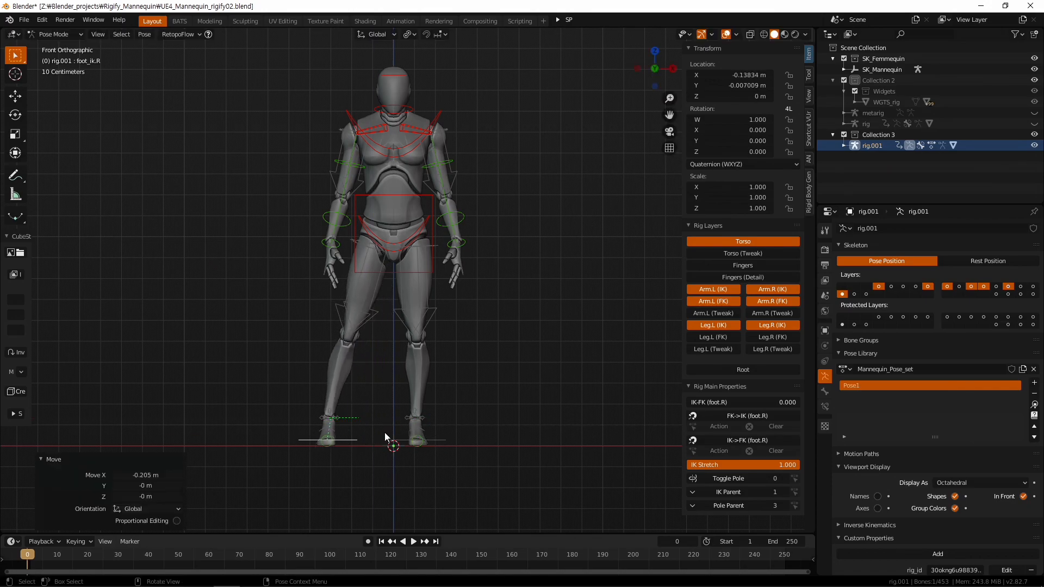
Copy the right foot IK control's pose and paste it flipped onto the left foot control, foot_ik.L
left_click(440, 442)
left_click(348, 439)
key("ctrl+c")
left_click(439, 438)
key("ctrl+v")
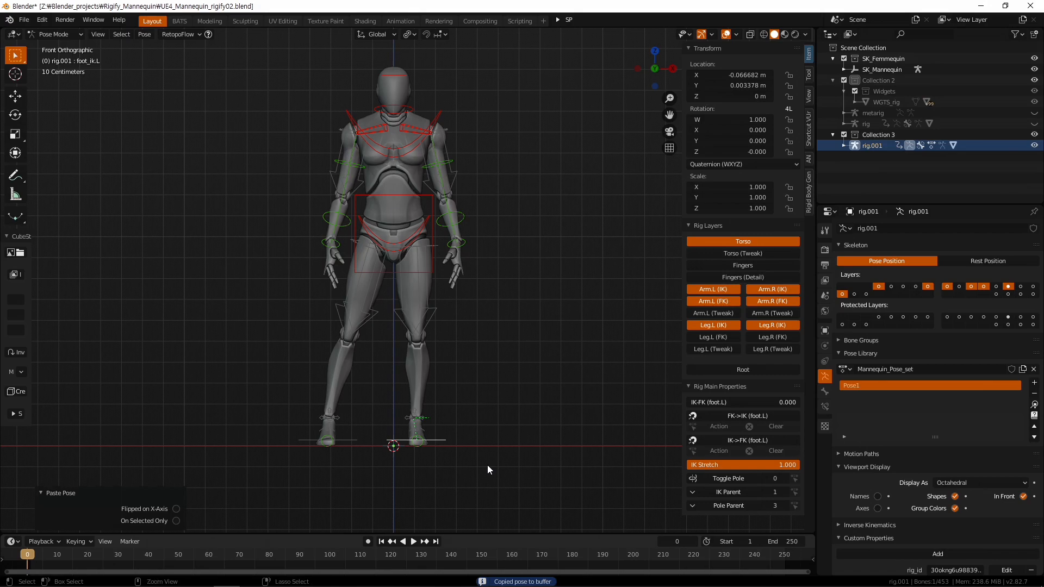
key("ctrl+shift+v")
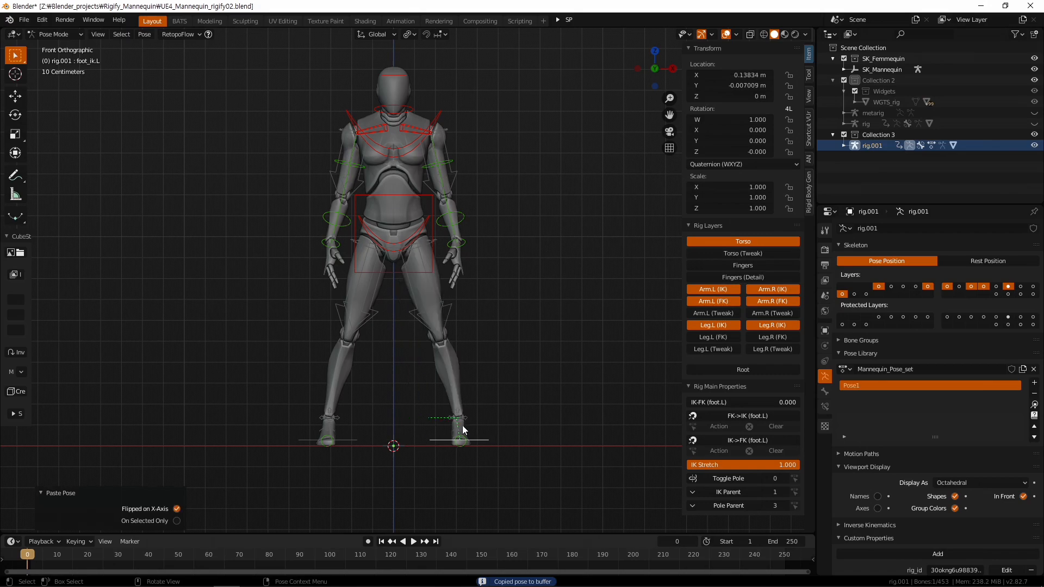
Raise hand_ik.L outward by about 0.486 m in X and 0.426 m in Z, and rotate it about -50.9°
left_click(463, 273)
key("g")
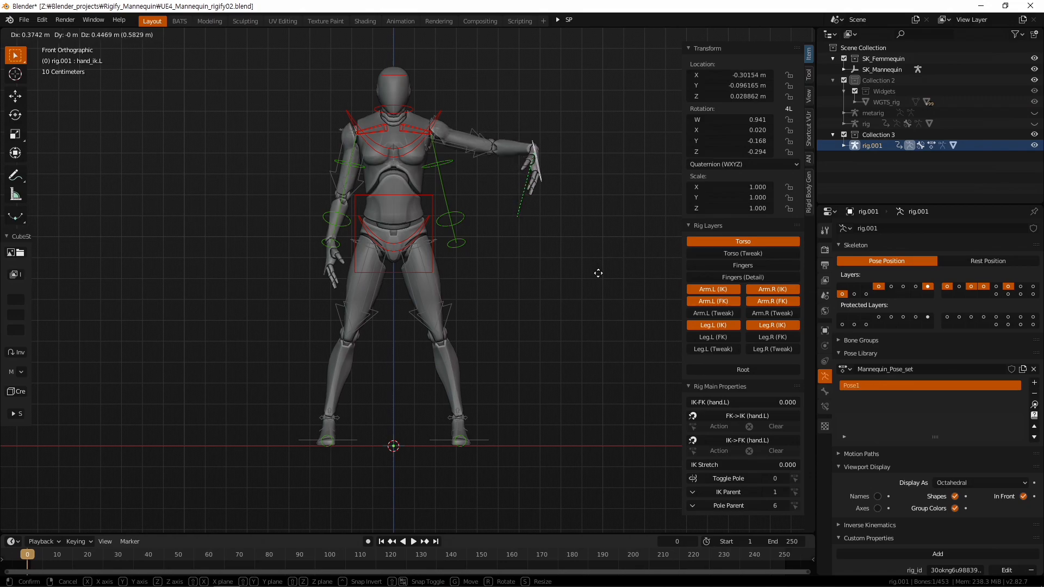
left_click(623, 281)
key("r")
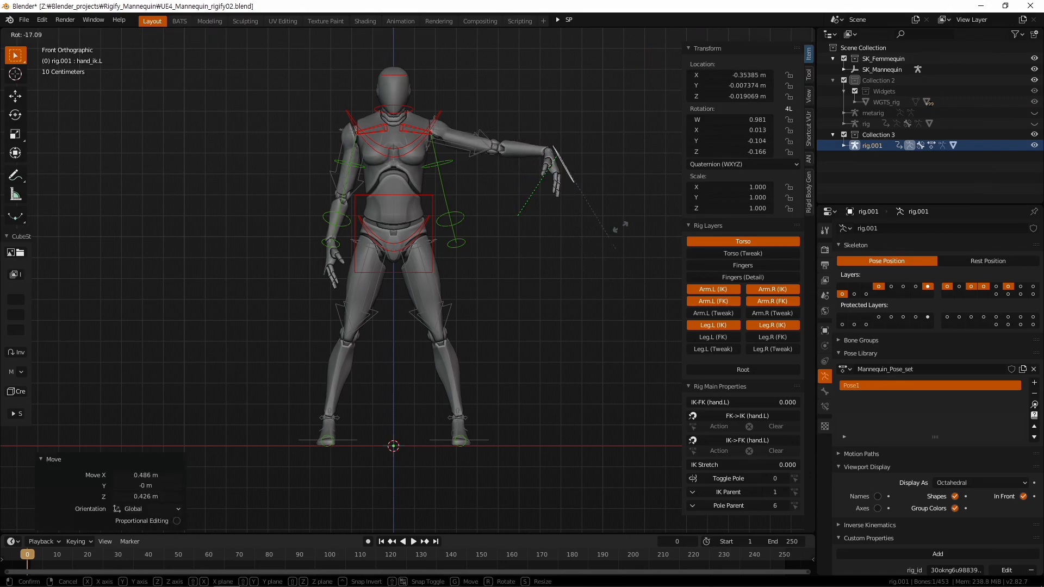
left_click(505, 233)
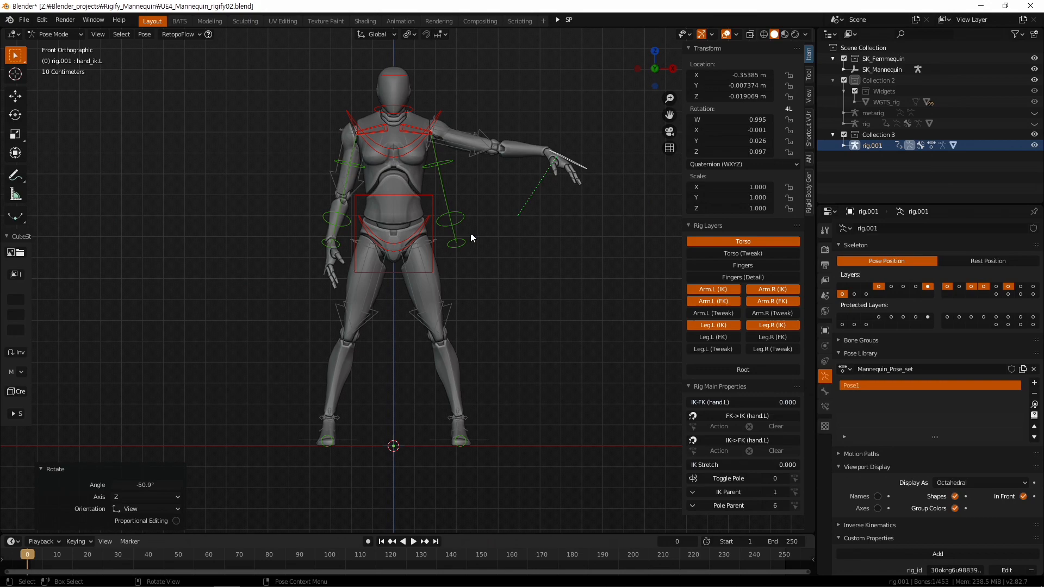
Copy the left hand IK control's pose and paste it flipped onto the right hand control, hand_ik.R
key("ctrl+c")
left_click(322, 270)
key("ctrl+shift+v")
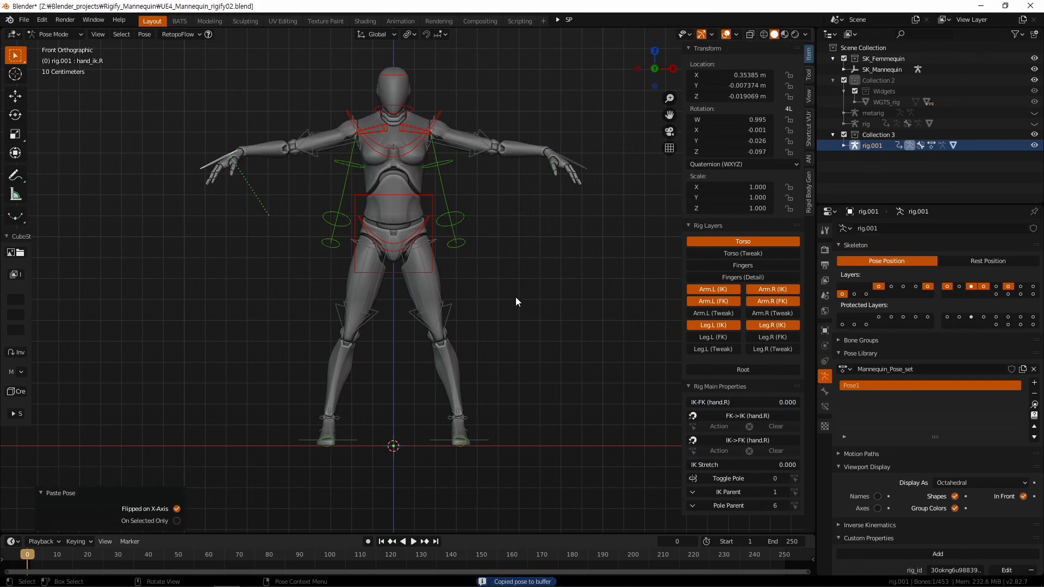
Lower the torso control about 0.044 m along Z
left_click(432, 205)
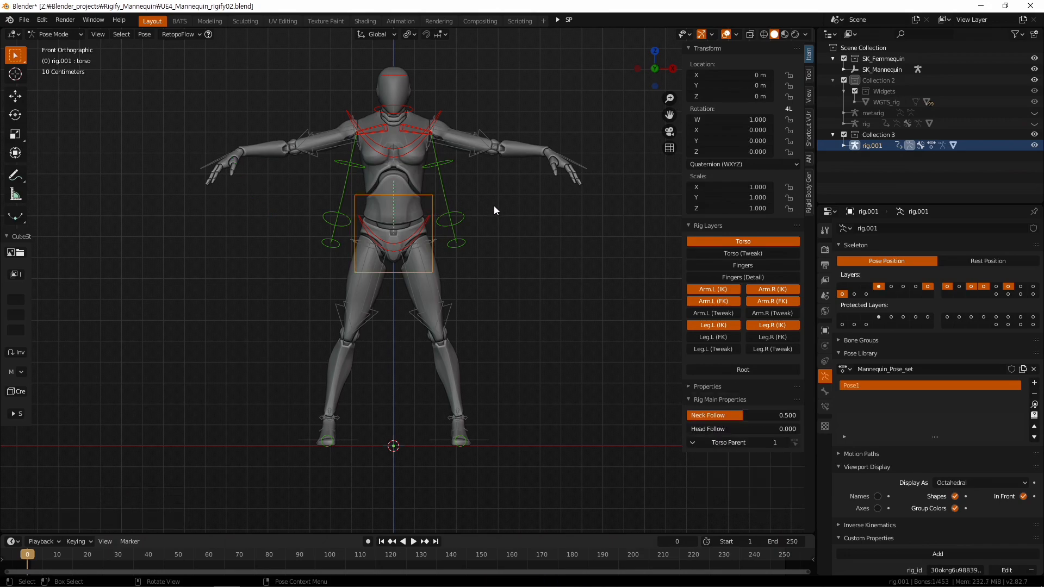
key("g")
key("z")
left_click(494, 219)
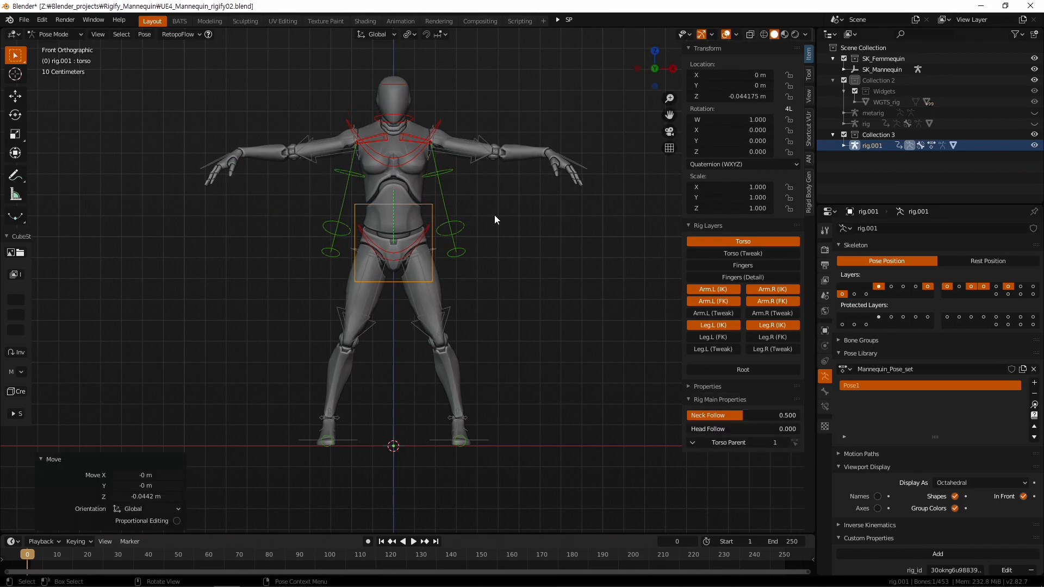
Select both hand IK controls, hand_ik.L and hand_ik.R, and lower them together along Z
left_click(577, 160)
left_click(213, 161, "shift")
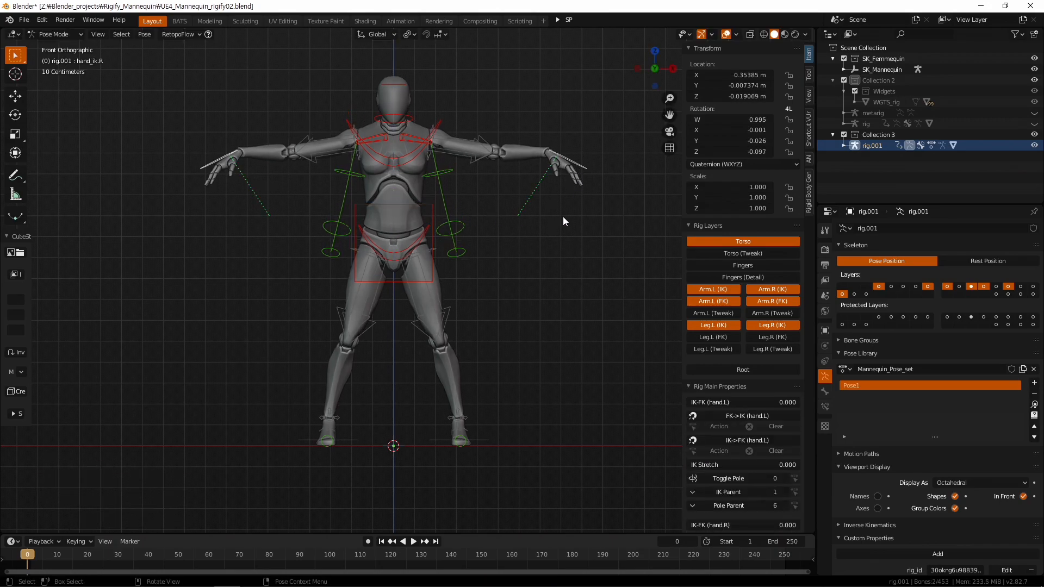
key("g")
key("z")
left_click(549, 263)
Select all bones, add their pose to the Mannequin_Pose_set library, and rename it T-_pos1
middle_click_drag(550, 263, 524, 381)
key("a")
left_click(1035, 383)
left_click(990, 362)
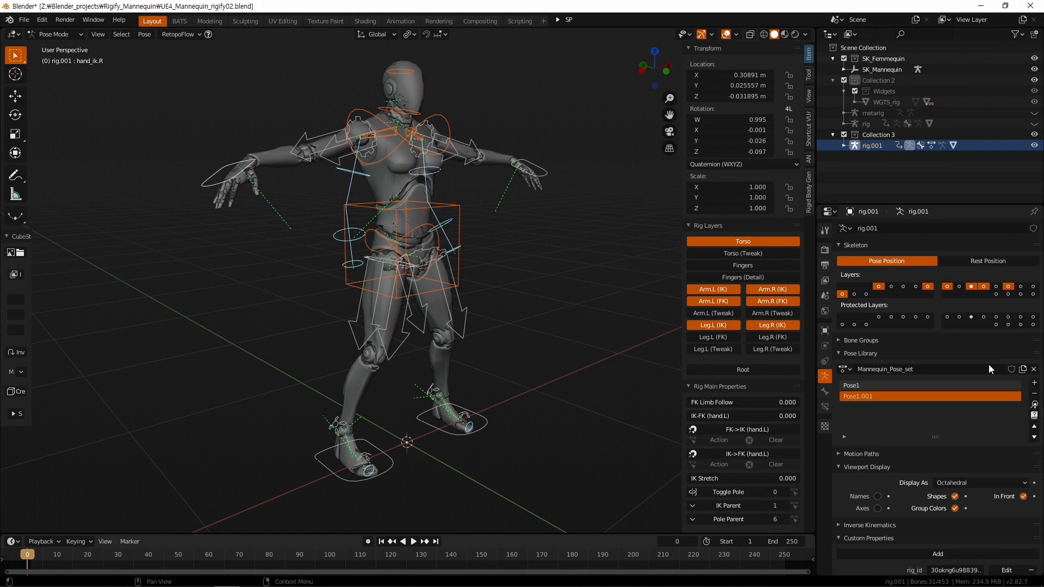
double_click(899, 396)
key("Return")
Move the right foot IK control, foot_ik.R, backward along Y by about 0.25 m
middle_click_drag(625, 283, 627, 306)
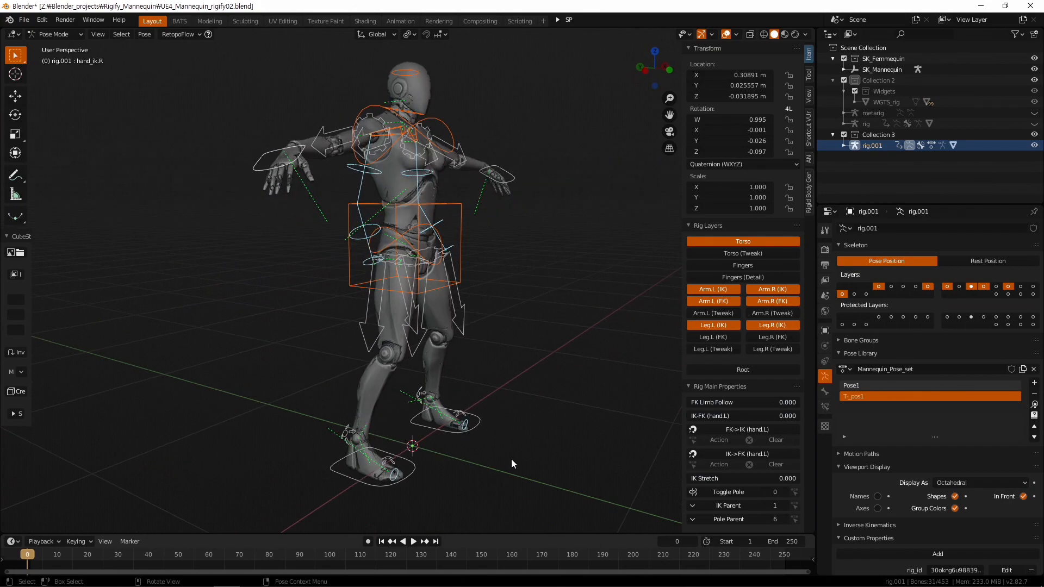
left_click(411, 478)
scroll(477, 422, "down", 3)
middle_click_drag(471, 422, 514, 430)
key("g")
key("y")
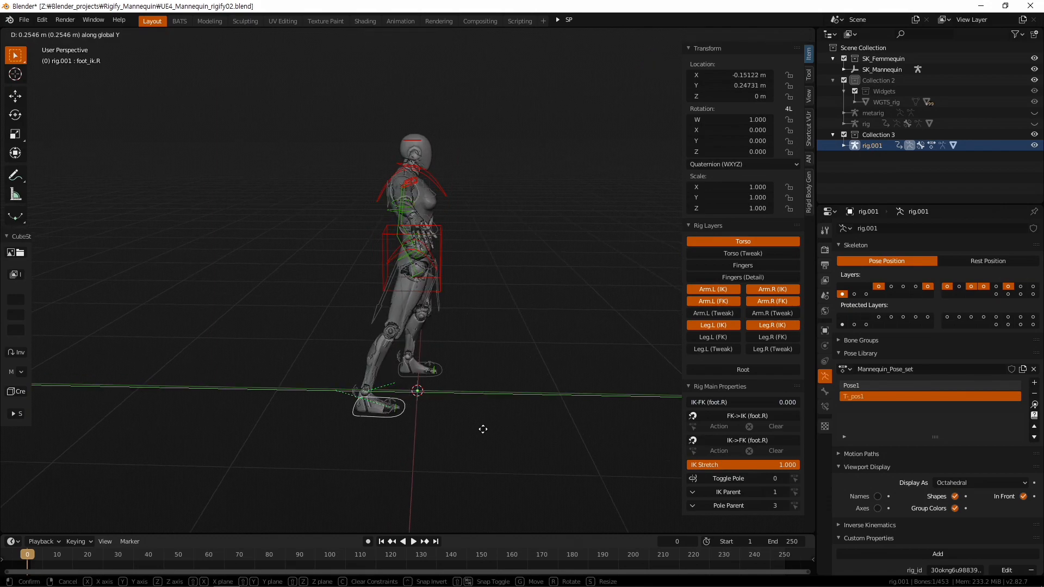
left_click(479, 430)
Move the left foot IK control, foot_ik.L, forward along Y to form a wide stride
left_click(443, 373)
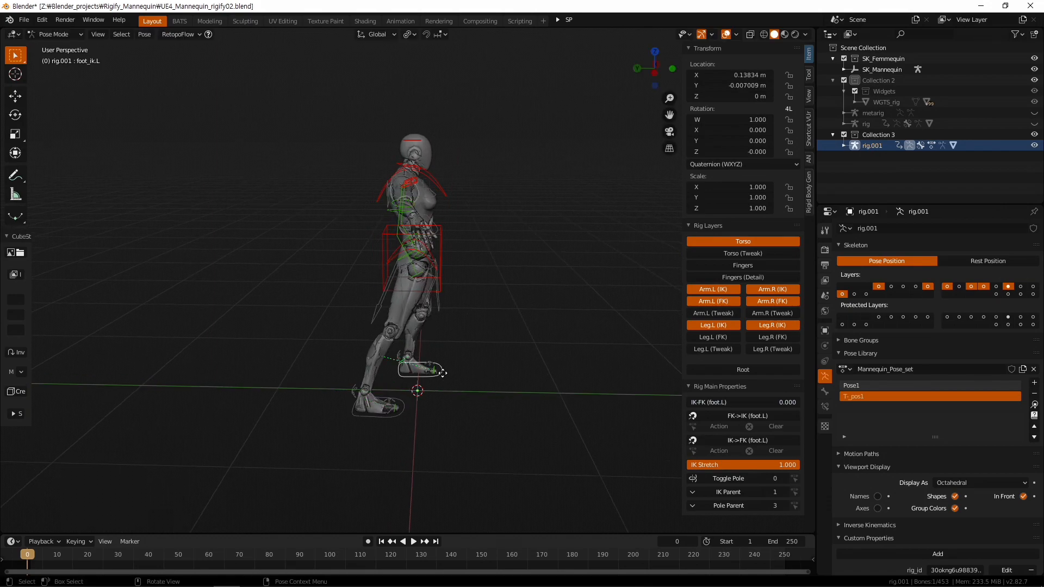
key("g")
key("y")
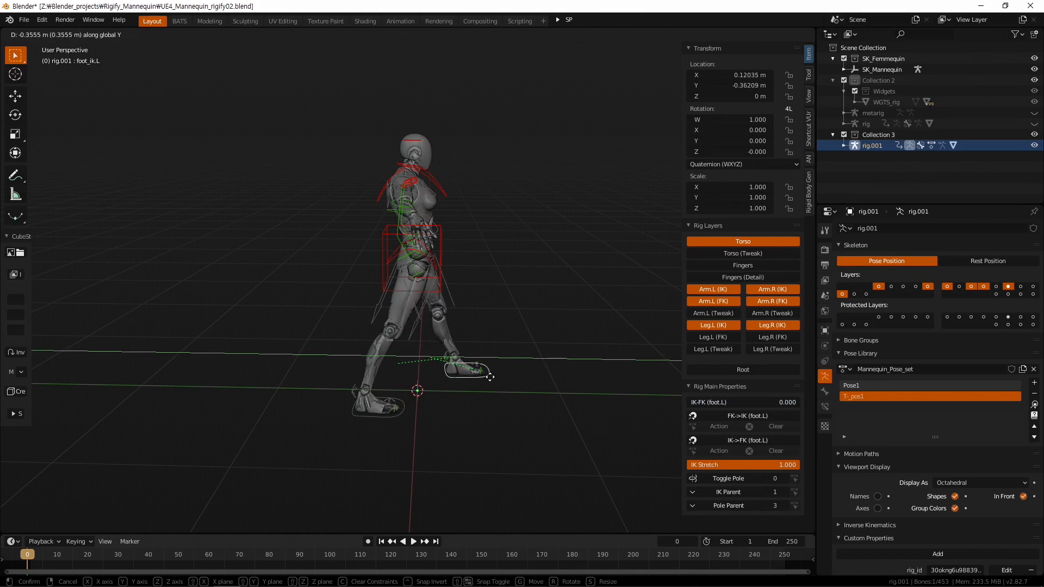
left_click(480, 366)
Lower the torso control along Z by about 0.11 m into the stride
left_click(440, 250)
middle_click_drag(440, 251, 456, 295)
key("g")
key("z")
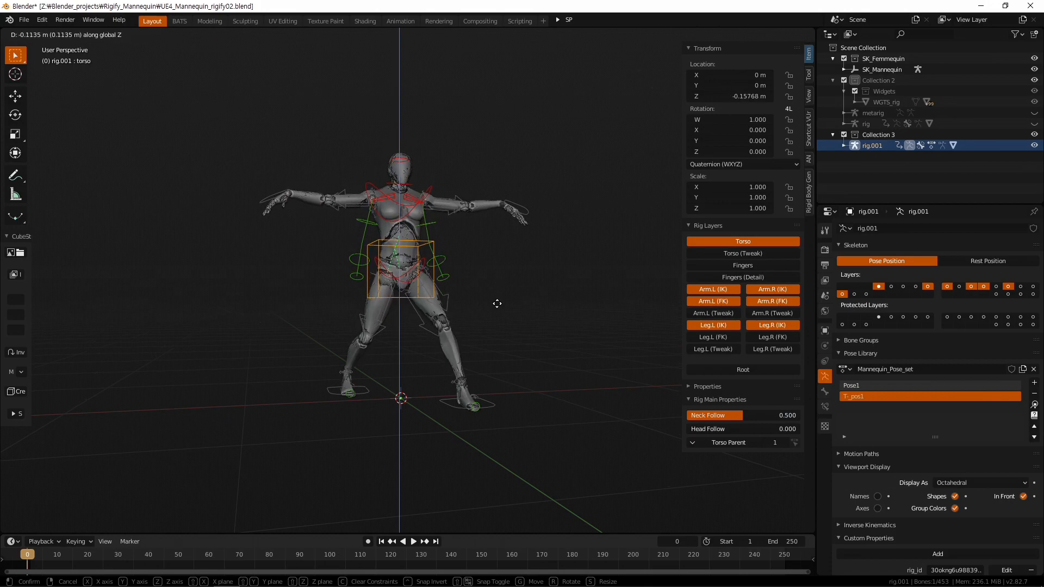
left_click(497, 307)
Lower hand_ik.L by about 0.58 m in Z and move it backward behind the torso
left_click(527, 212)
middle_click_drag(546, 329, 638, 338)
key("g")
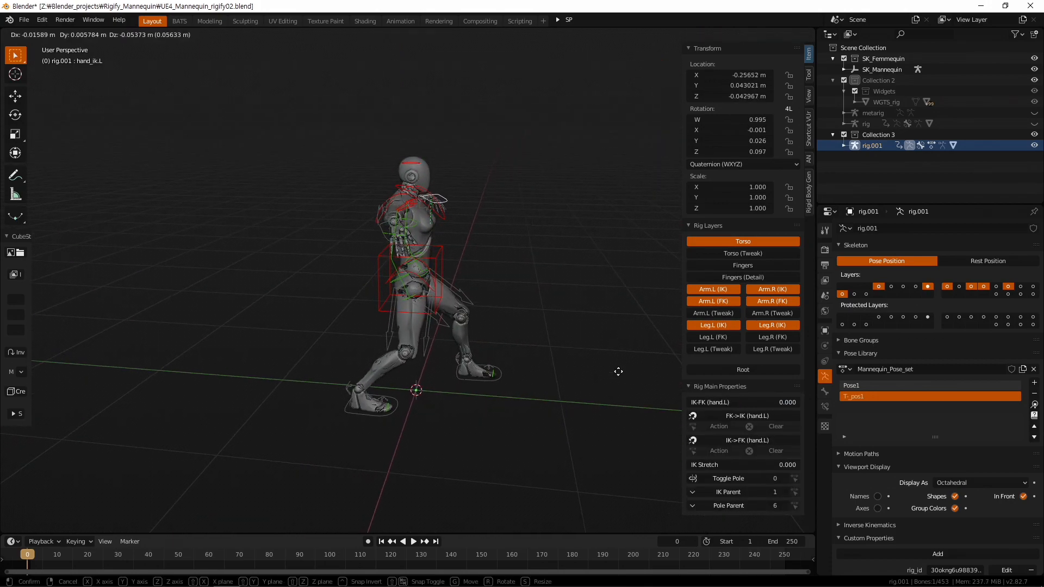
left_click(610, 421)
key("g")
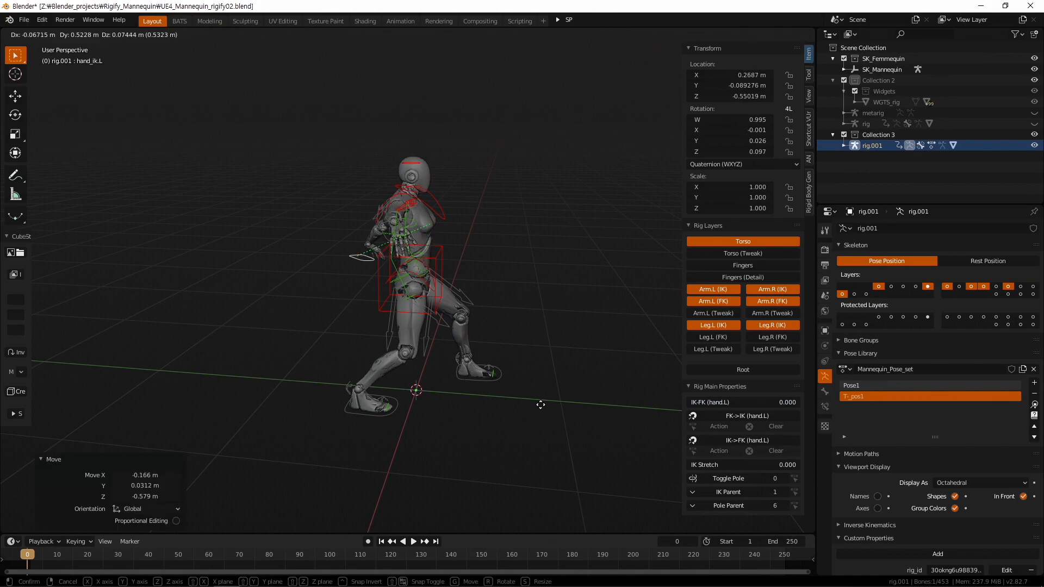
left_click(514, 326)
Move hand_ik.R down and in front of the torso, and rotate it about -46.8°
middle_click_drag(514, 327, 571, 327)
left_click(501, 232)
key("g")
left_click(516, 390)
middle_click_drag(516, 389, 455, 374)
key("g")
left_click(456, 354)
key("r")
left_click(454, 348)
Bring hand_ik.L inward by about 0.179 m in X, refine its position from the side, and rotate the hand
middle_click_drag(454, 348, 488, 305)
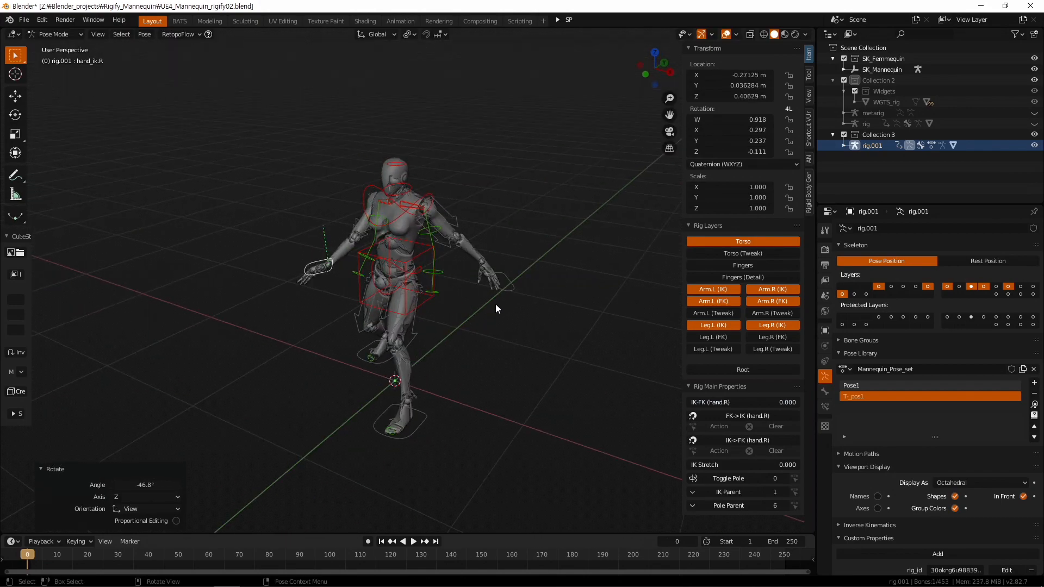
left_click_drag(511, 285, 499, 275, "shift")
middle_click_drag(533, 294, 462, 308)
key("g")
left_click(543, 299)
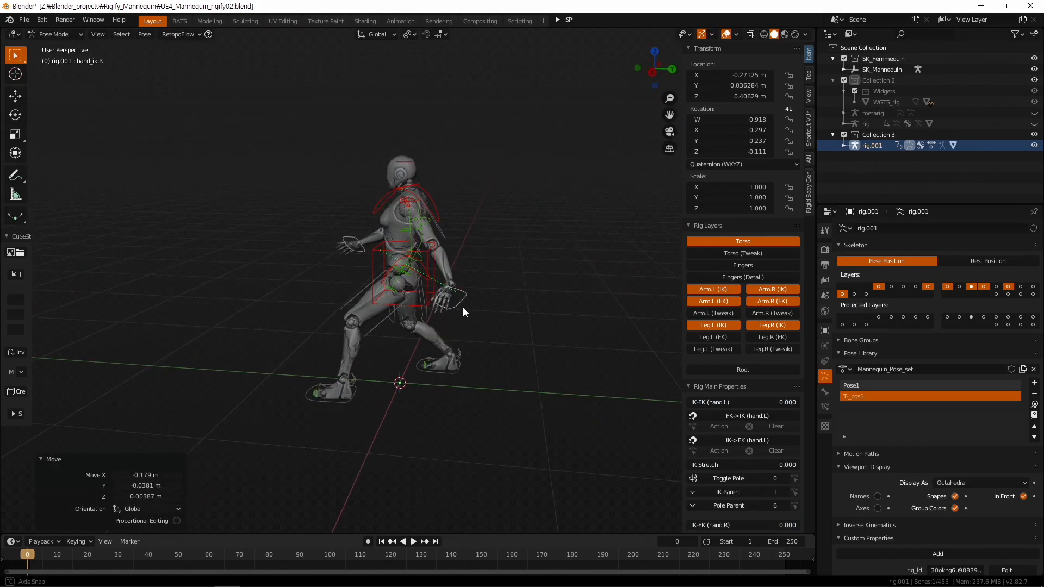
key("g")
left_click(479, 309)
key("r")
left_click(516, 314)
middle_click_drag(517, 313, 557, 325)
Rotate the right hand IK control, hand_ik.R, about -22.5° in the view plane
left_click(418, 306)
middle_click_drag(484, 321, 436, 322)
key("r")
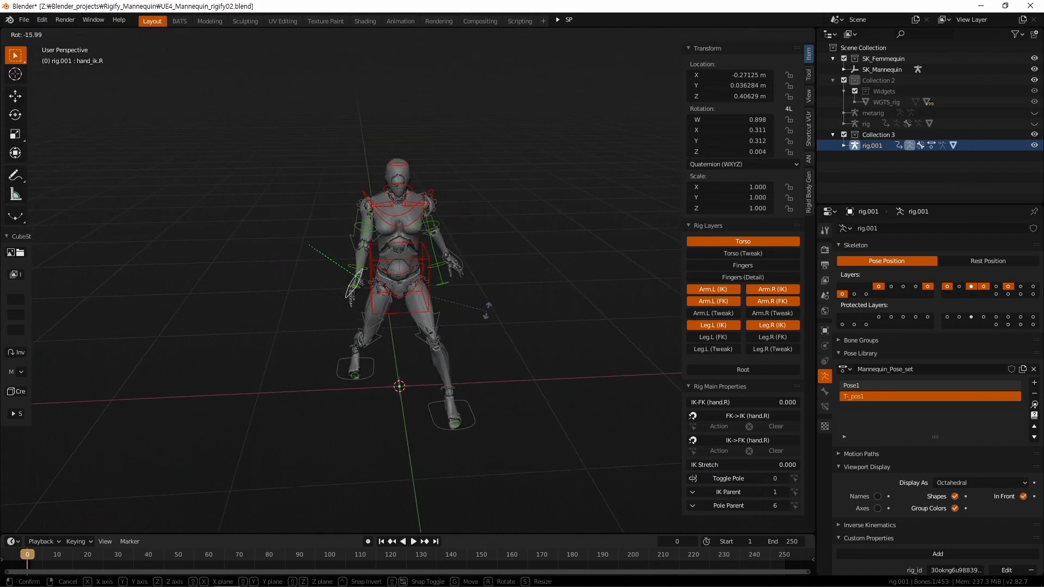
left_click(498, 303)
Rotate upper_arm_ik.R, viewed from above, to adjust the direction of the right elbow
middle_click_drag(501, 298, 362, 241)
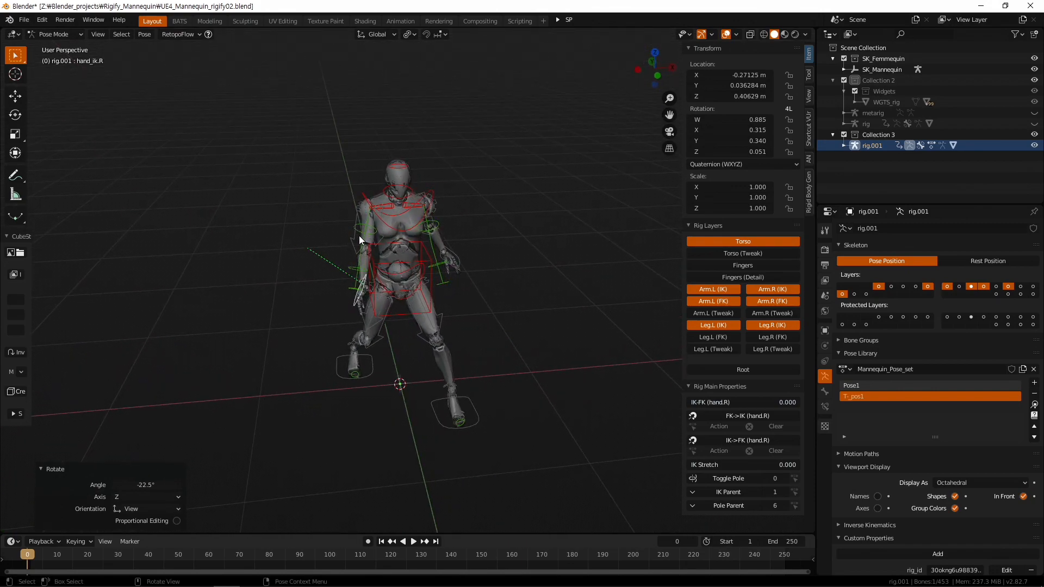
left_click(361, 238)
key("r")
right_click(587, 191)
middle_click_drag(587, 194, 407, 274)
key("r")
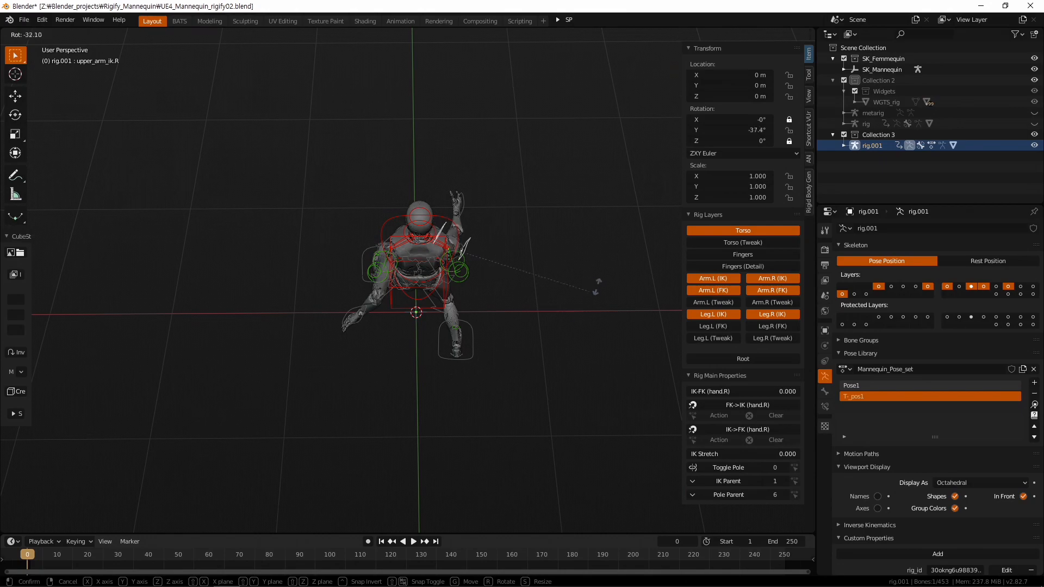
left_click(597, 263)
Move hand_ik.R slightly, to a location of about X -0.228 m, Y 0.005 m, Z 0.393 m
middle_click_drag(597, 263, 471, 322)
scroll(537, 311, "up", 5)
middle_click_drag(537, 311, 305, 292)
left_click(246, 271)
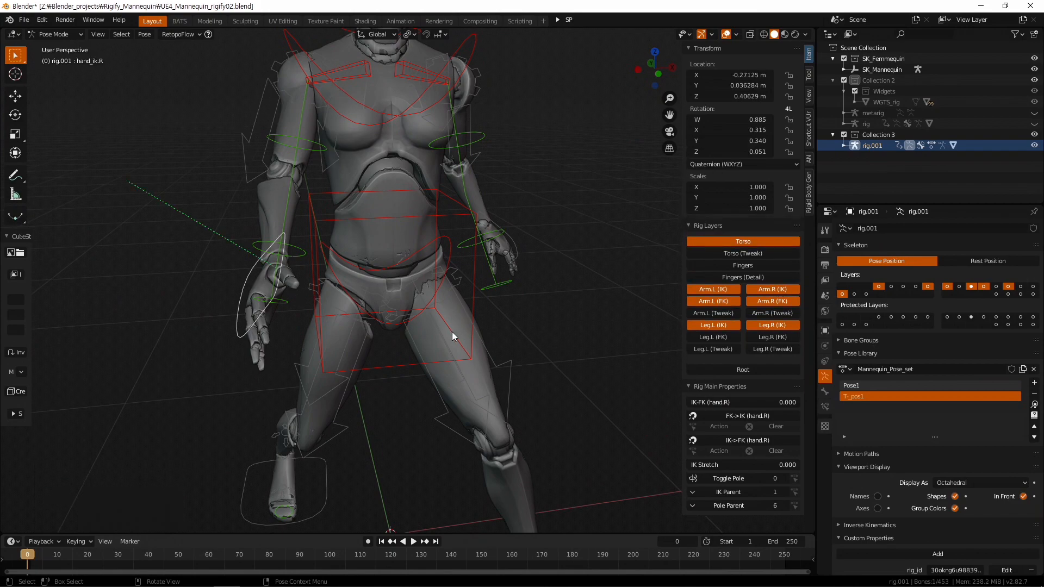
middle_click_drag(452, 331, 422, 342)
key("g")
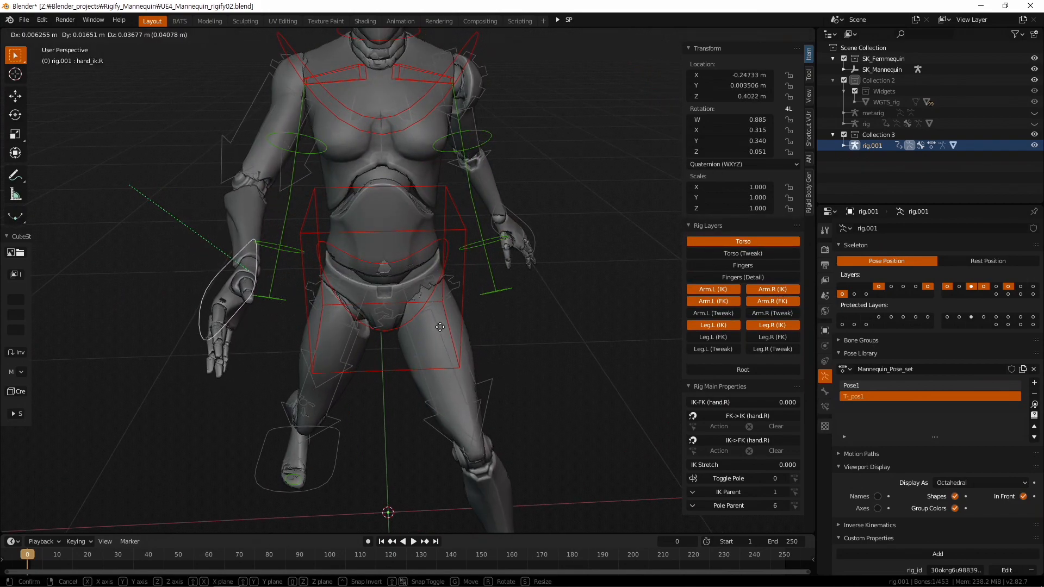
left_click(431, 320)
Rotate hand_ik.R about -11°, and turn it further in the same view to refine the wrist
middle_click_drag(432, 321, 351, 400)
key("r")
left_click(491, 326)
key("r")
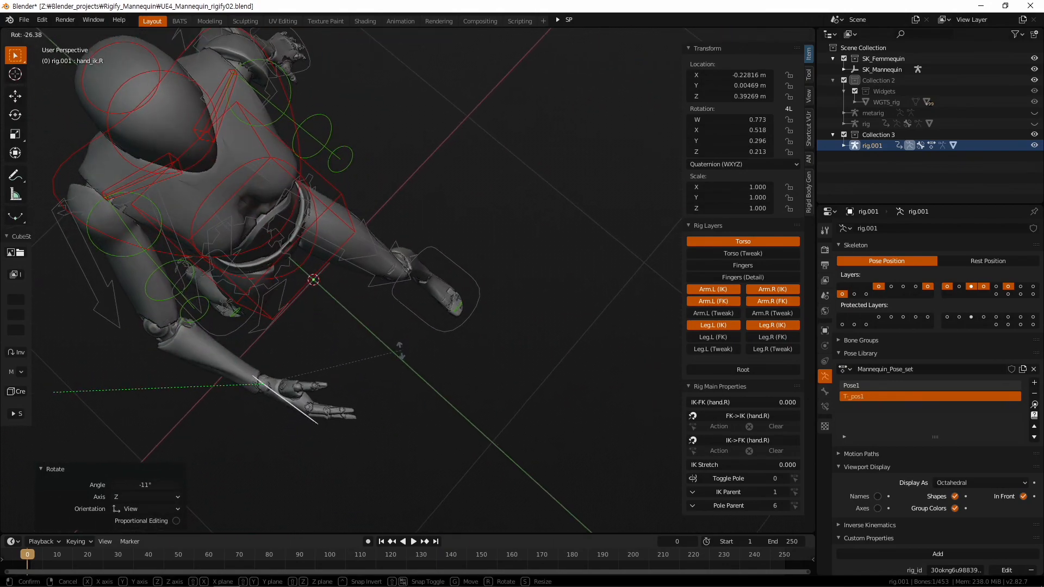
left_click(511, 439)
Select all bones, add the stride pose to the Mannequin_Pose_set library, and rename it Pose2
middle_click_drag(511, 439, 498, 353)
scroll(513, 346, "down", 2)
key("a")
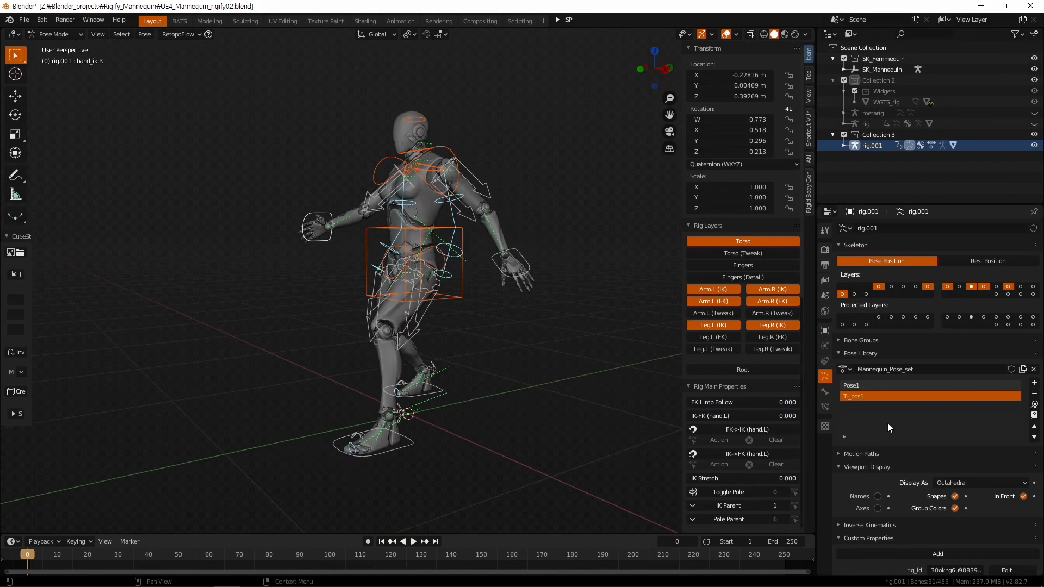
left_click(1037, 386)
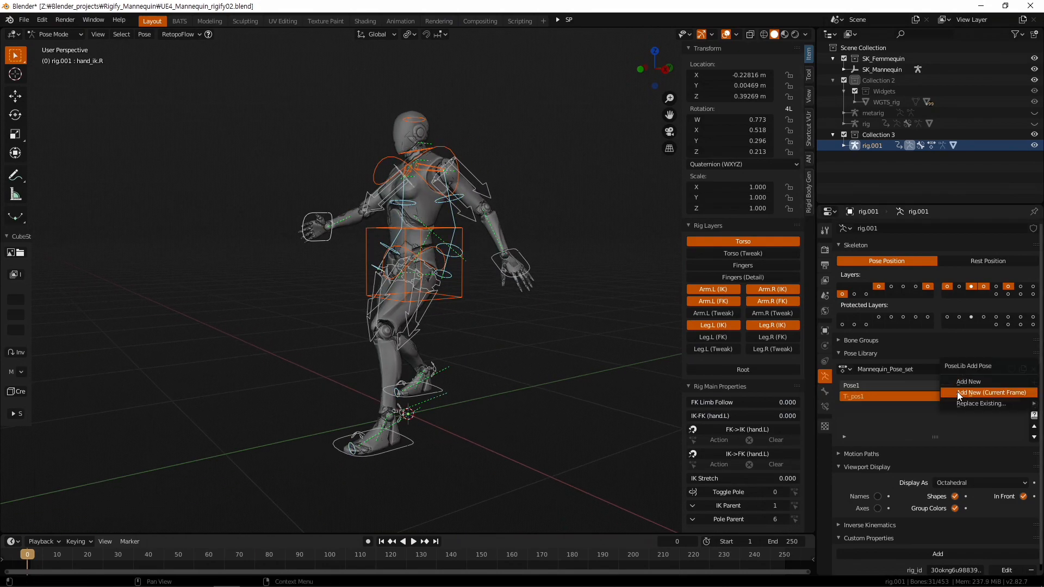
left_click(991, 379)
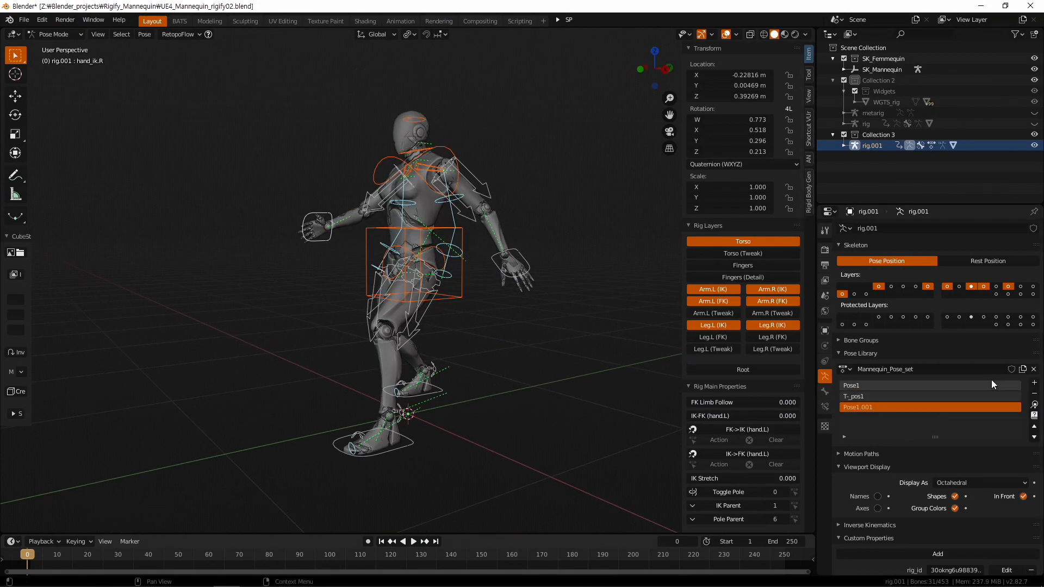
double_click(891, 407)
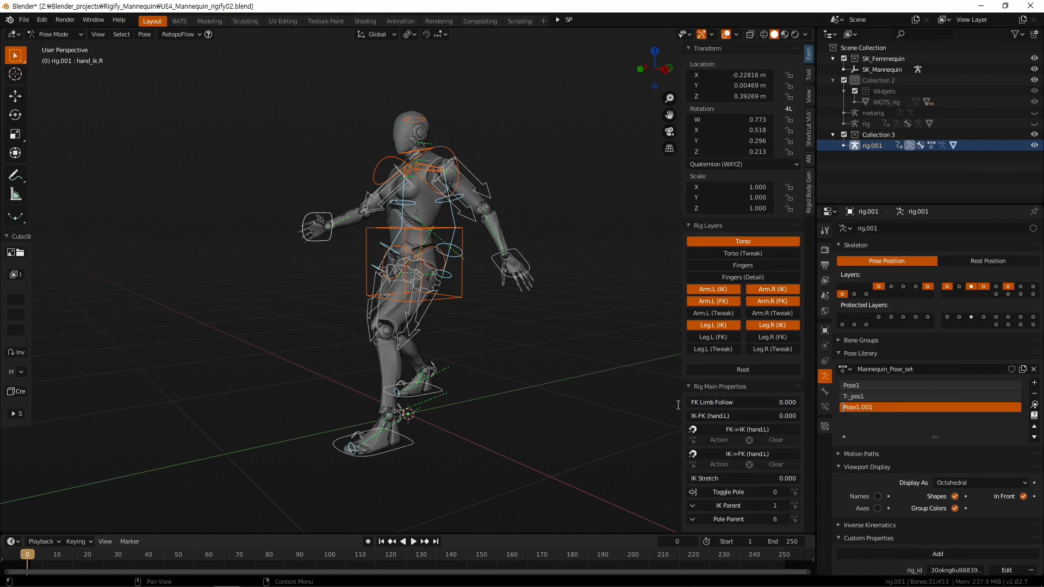
type("Pose2")
key("Return")
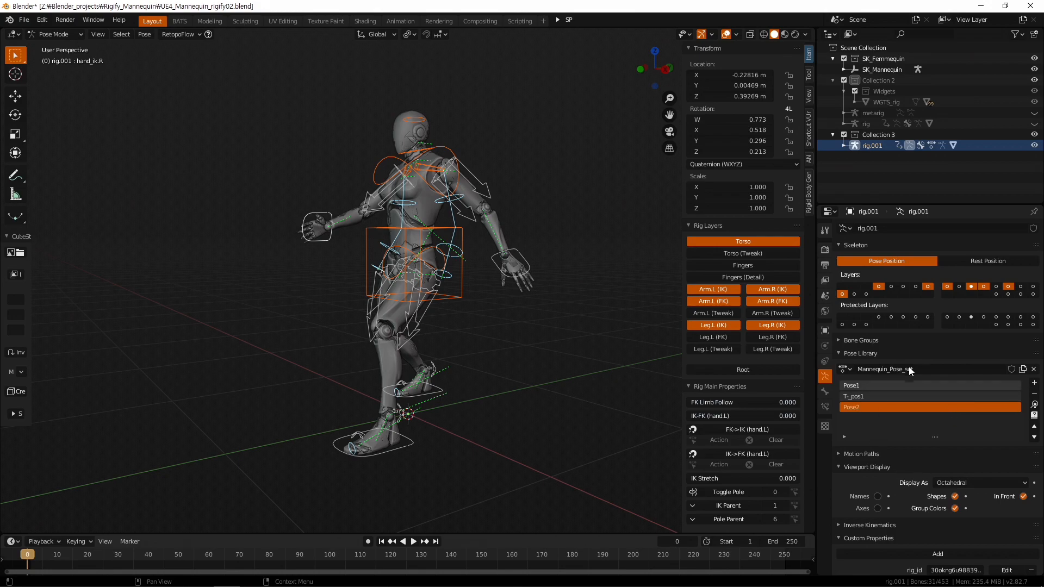
Enlarge the timeline area and enable automatic keyframing
middle_click_drag(472, 342, 499, 531)
left_click_drag(507, 533, 505, 467)
middle_click_drag(481, 388, 523, 380)
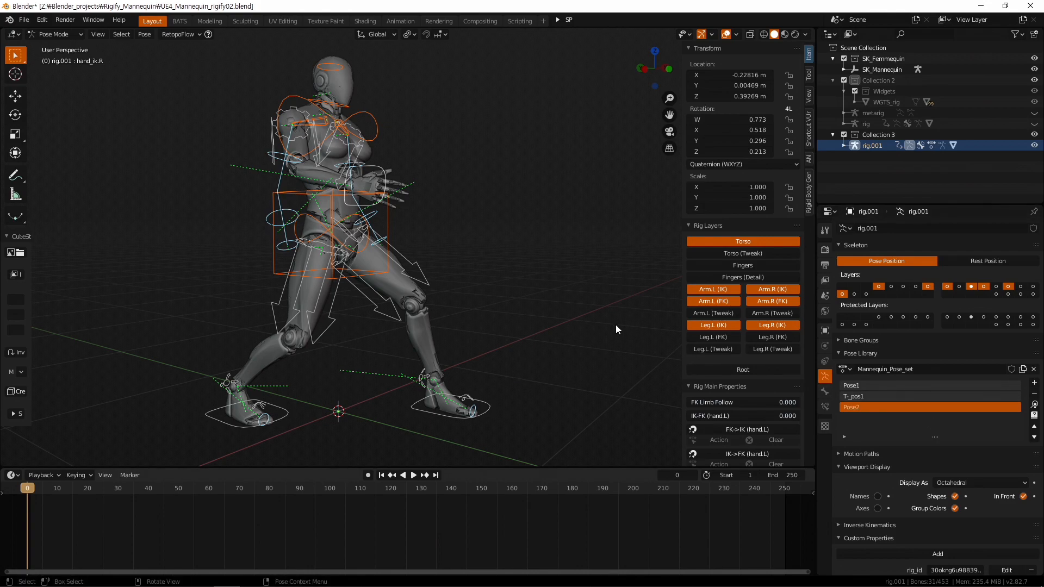
middle_click_drag(616, 329, 572, 335)
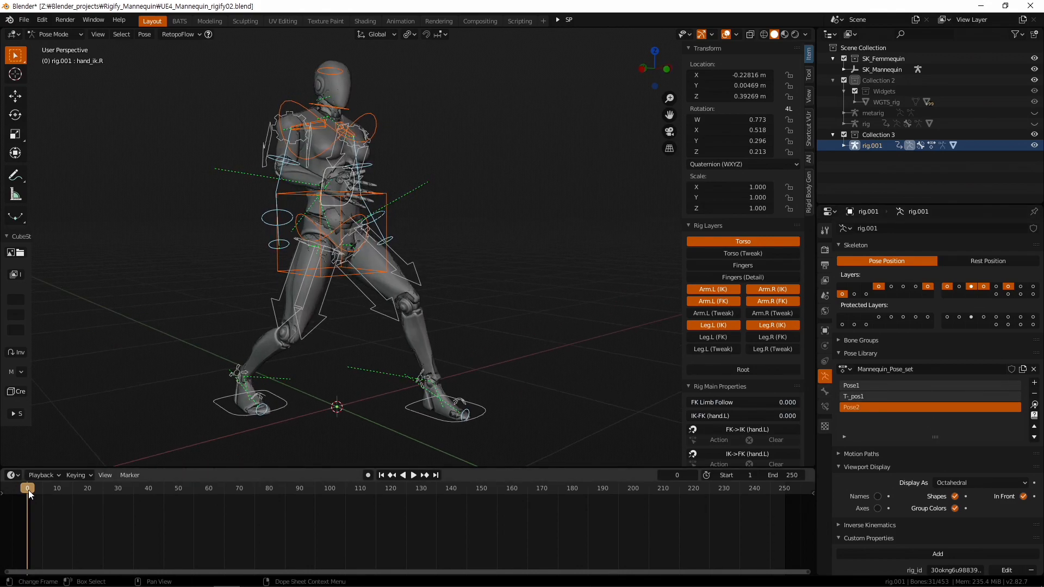
left_click(368, 475)
middle_click_drag(443, 423, 511, 359)
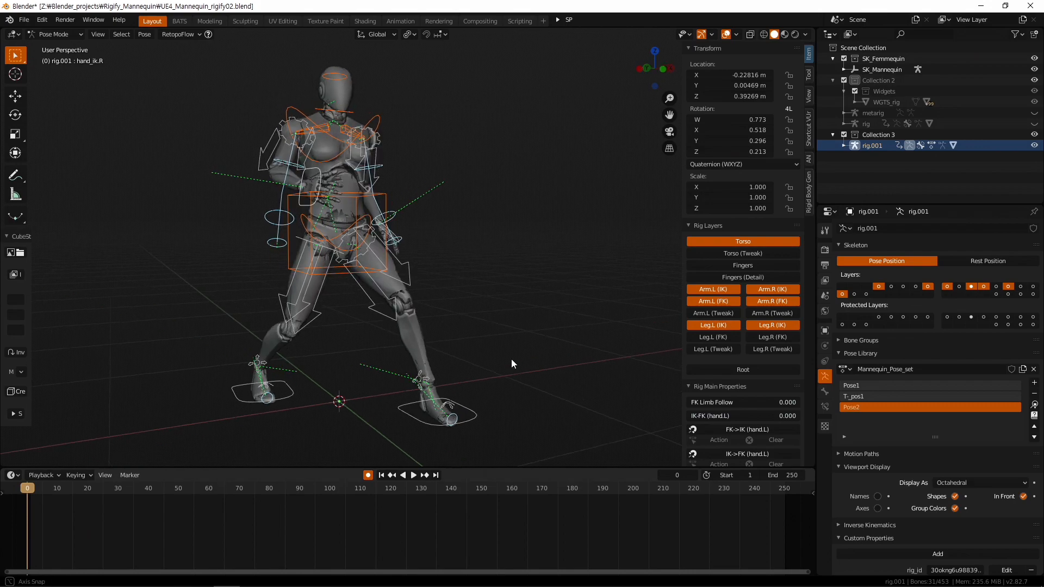
Apply Pose1 from the pose library to the rig at frame 0
left_click(916, 386)
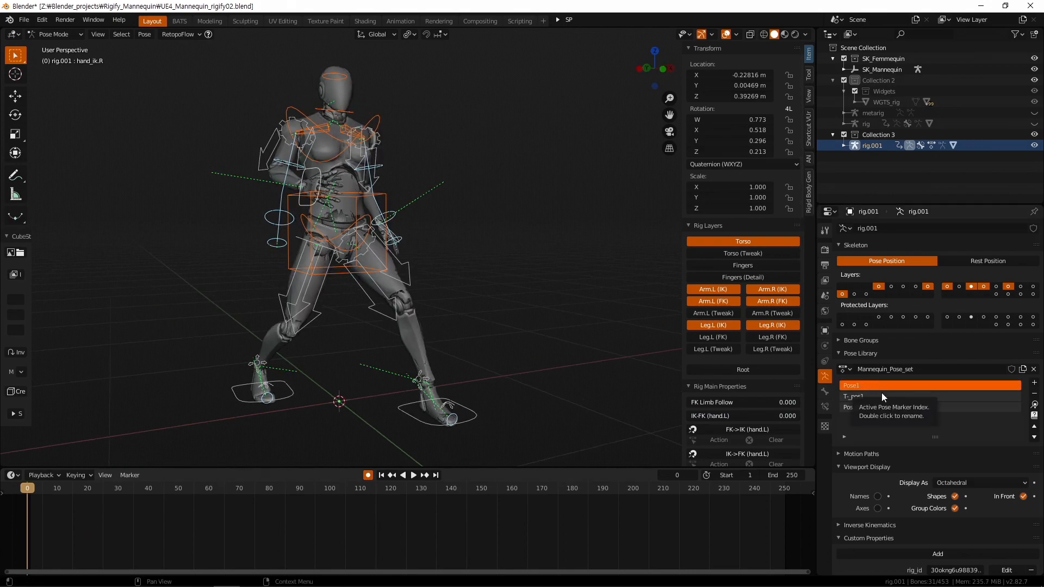
left_click(1036, 406)
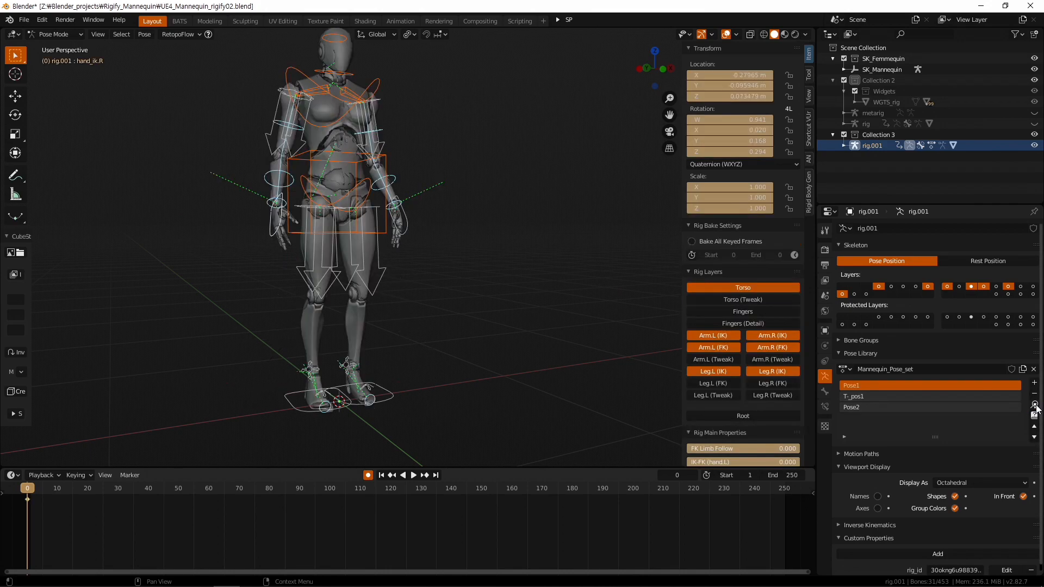
middle_click_drag(462, 289, 537, 282)
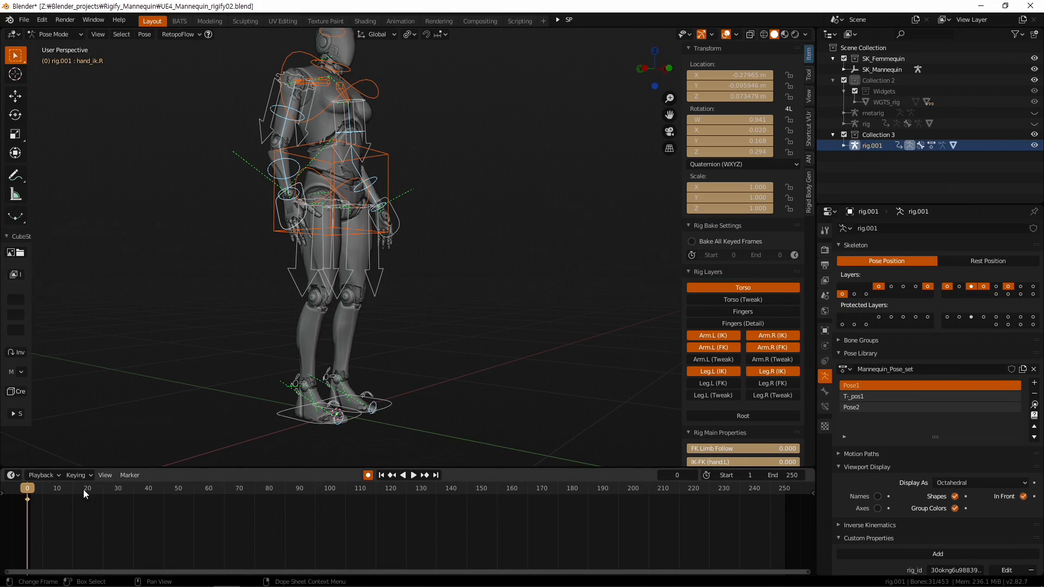
middle_click_drag(195, 360, 386, 361)
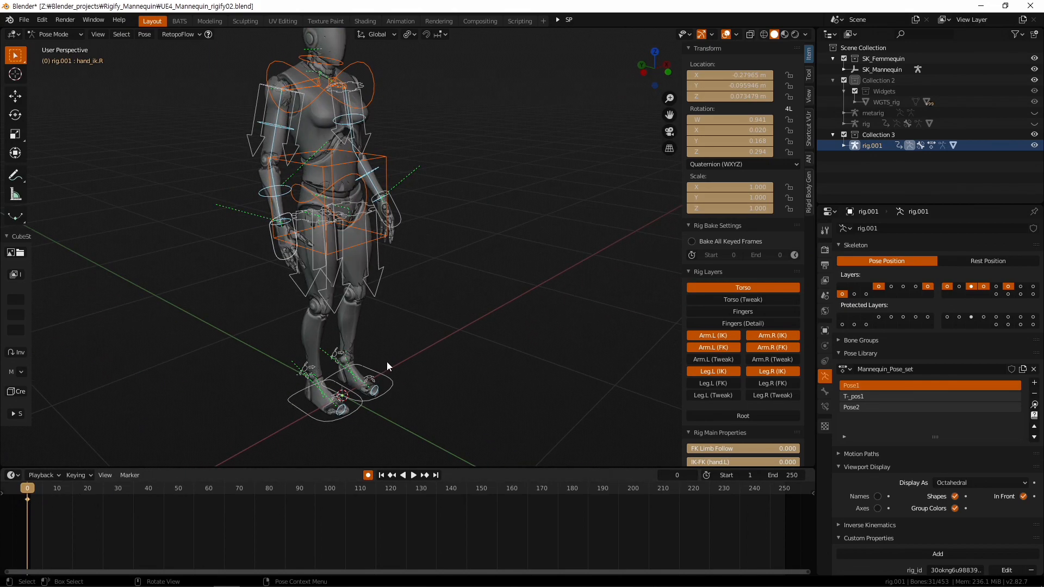
Go to frame 20 and apply the T-_pos1 pose from the library
scroll(302, 445, "down", 4)
left_click_drag(51, 487, 90, 494)
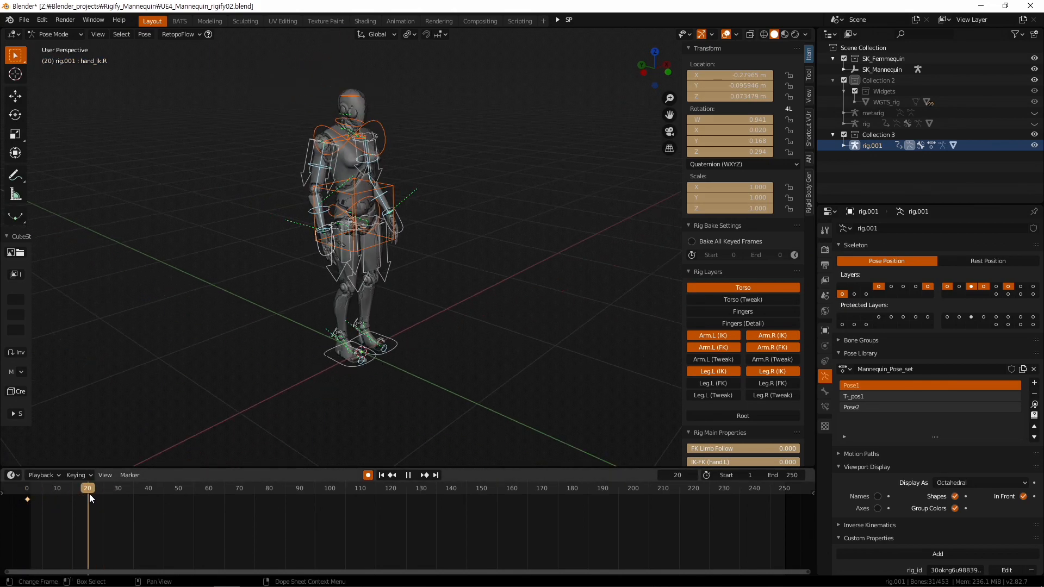
left_click(895, 395)
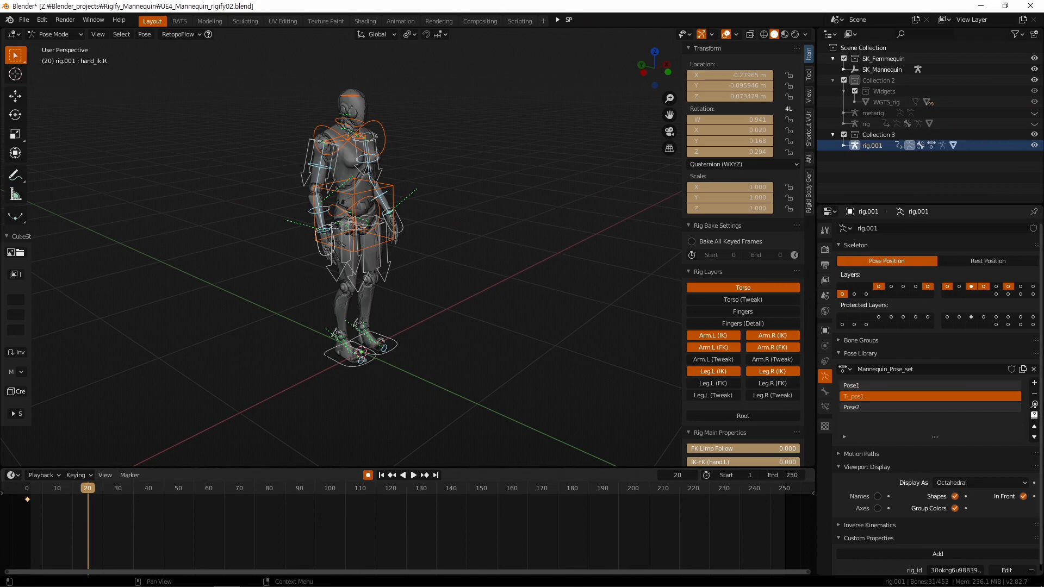
left_click(1034, 405)
Go to frame 40 and apply Pose1 from the pose library to the rig
middle_click_drag(642, 375, 480, 359)
key("space")
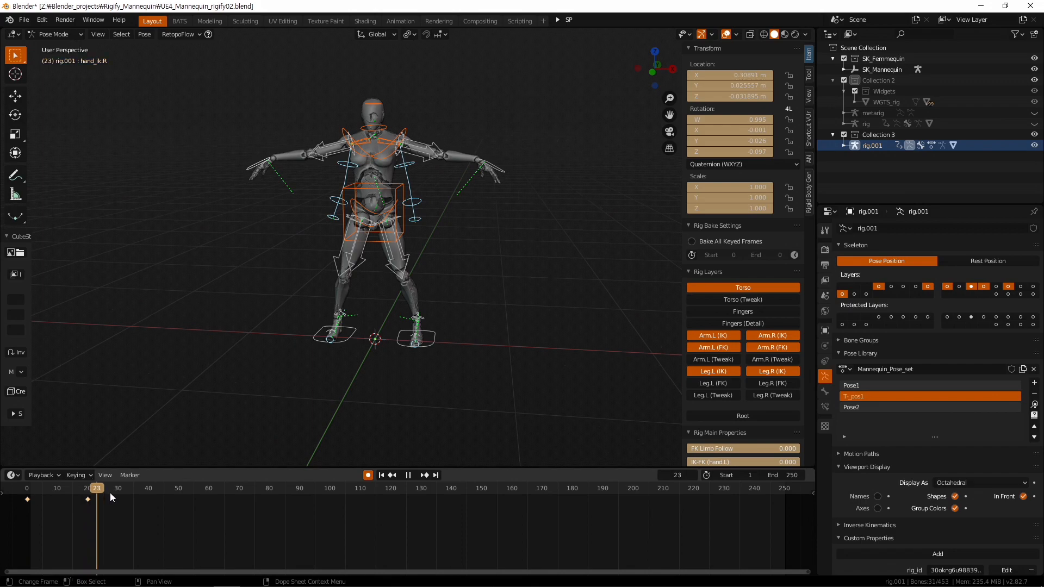
left_click_drag(149, 497, 149, 496)
key("space")
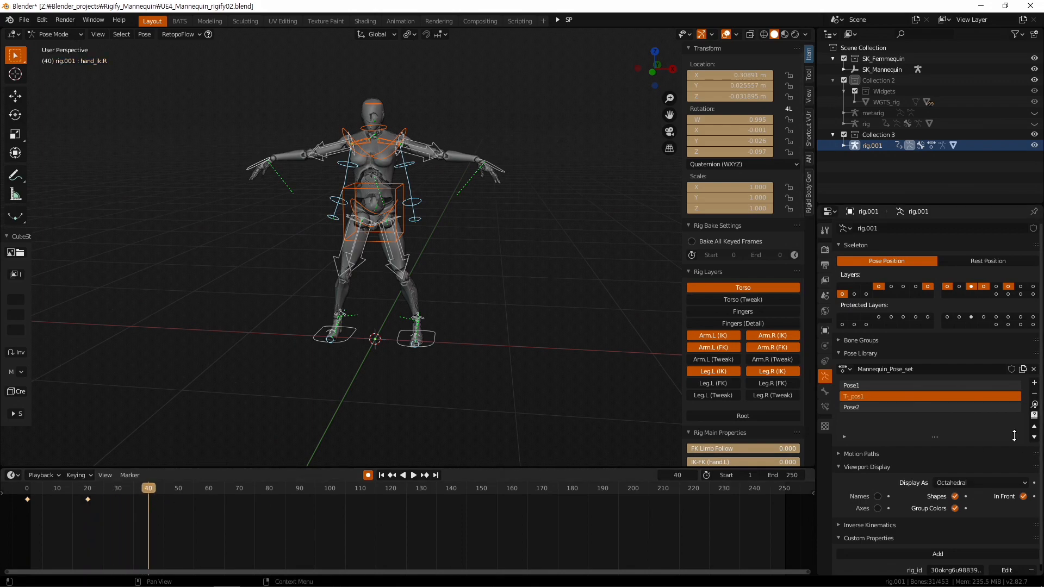
left_click(906, 384)
left_click(1034, 406)
Go to frame 60 and key the library's T-_pos1 pose on the rig
middle_click_drag(481, 395, 513, 396)
left_click_drag(191, 493, 210, 497)
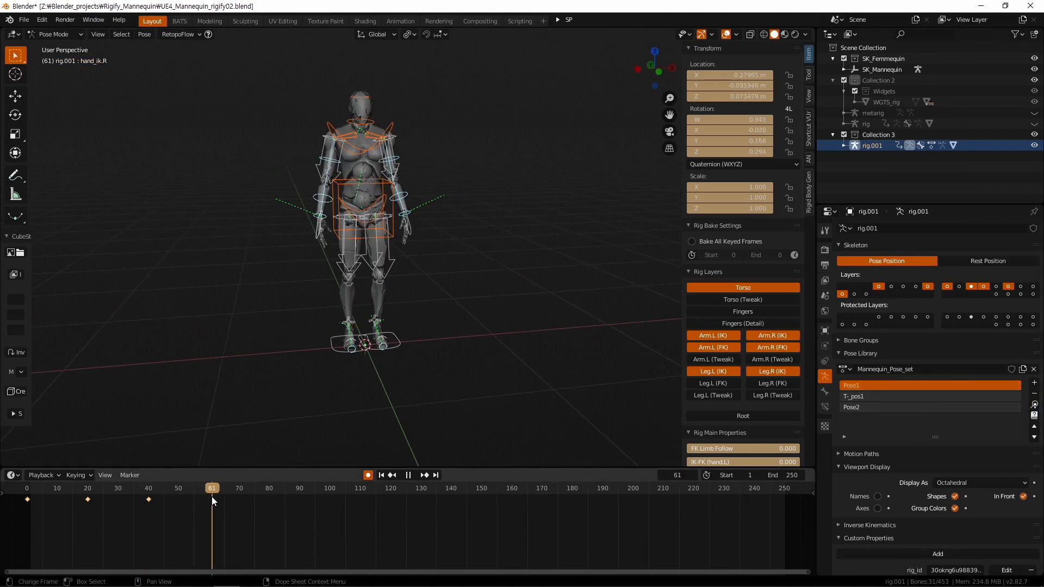
left_click(915, 396)
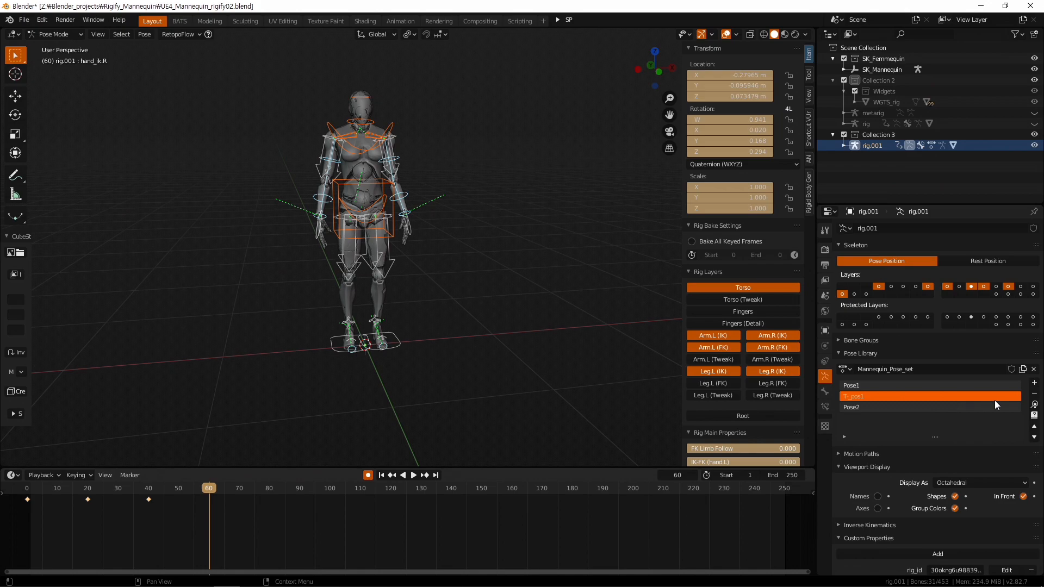
left_click(1034, 405)
Go to frame 80 and apply the Pose2 stride pose from the library
left_click_drag(227, 491, 269, 491)
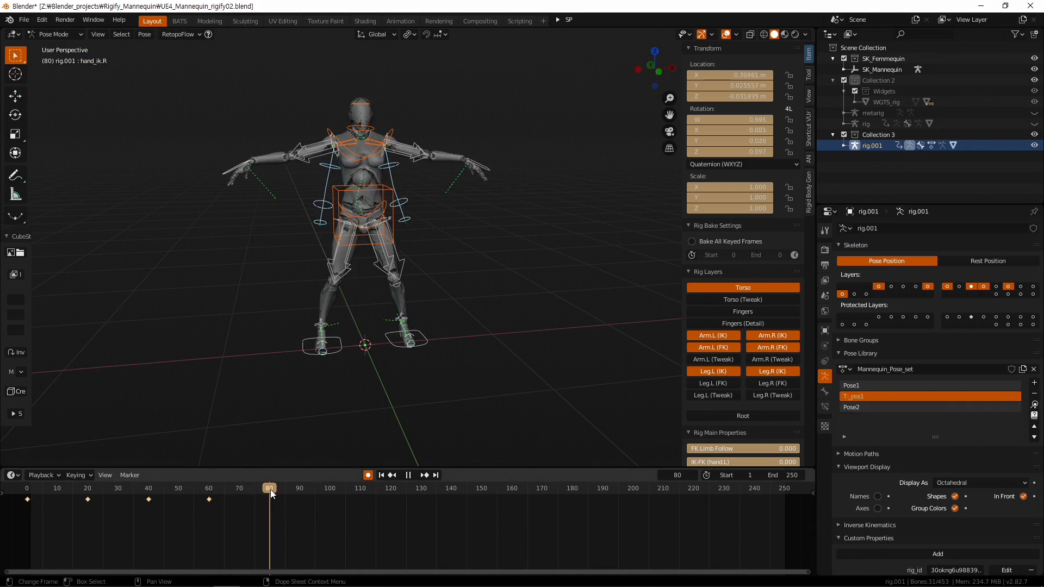
left_click(863, 408)
left_click(1033, 405)
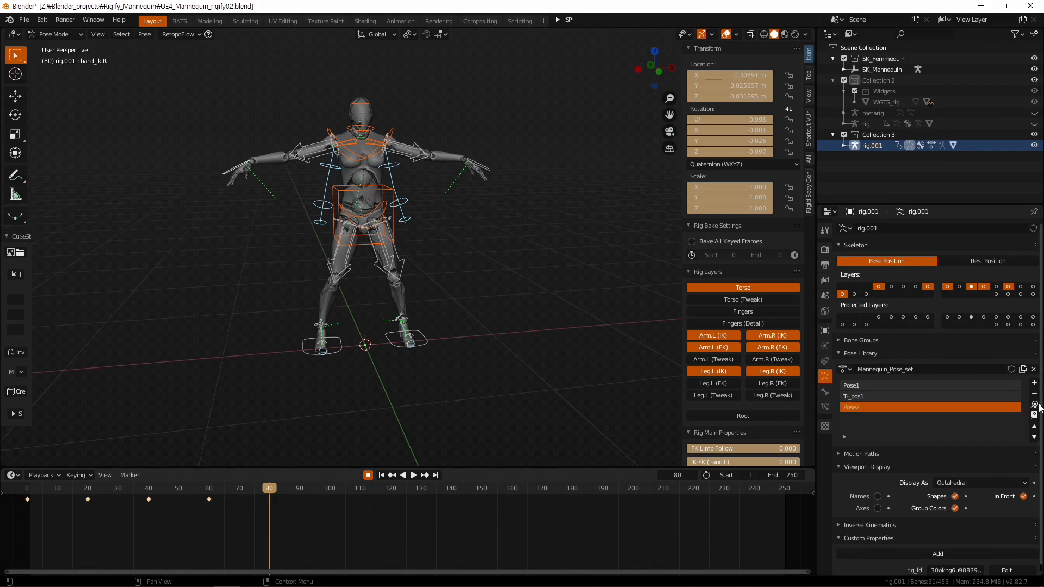
left_click(1034, 405)
middle_click_drag(484, 355, 506, 381)
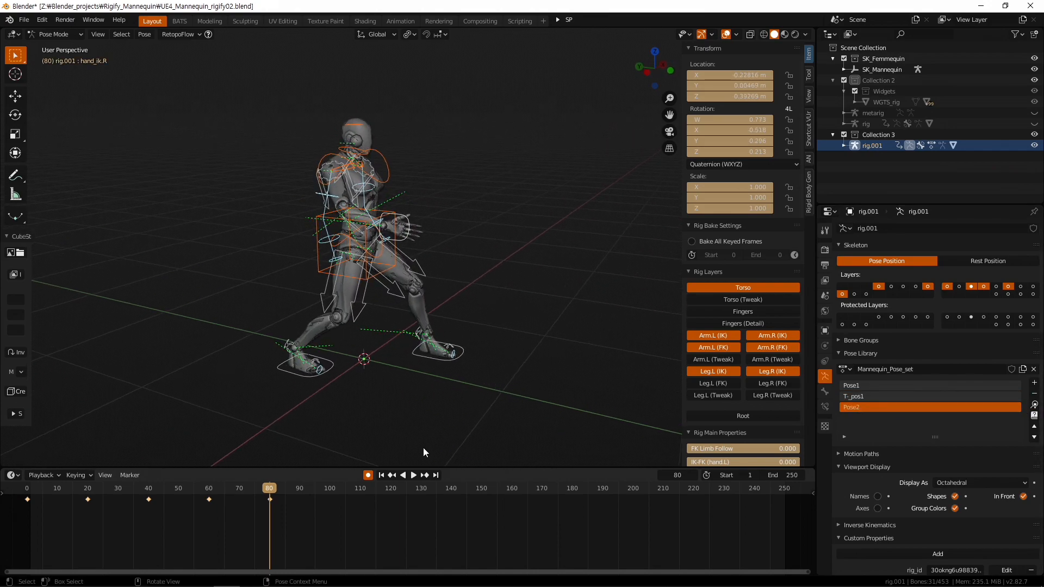
Set the animation's end frame to 80
left_click(793, 476)
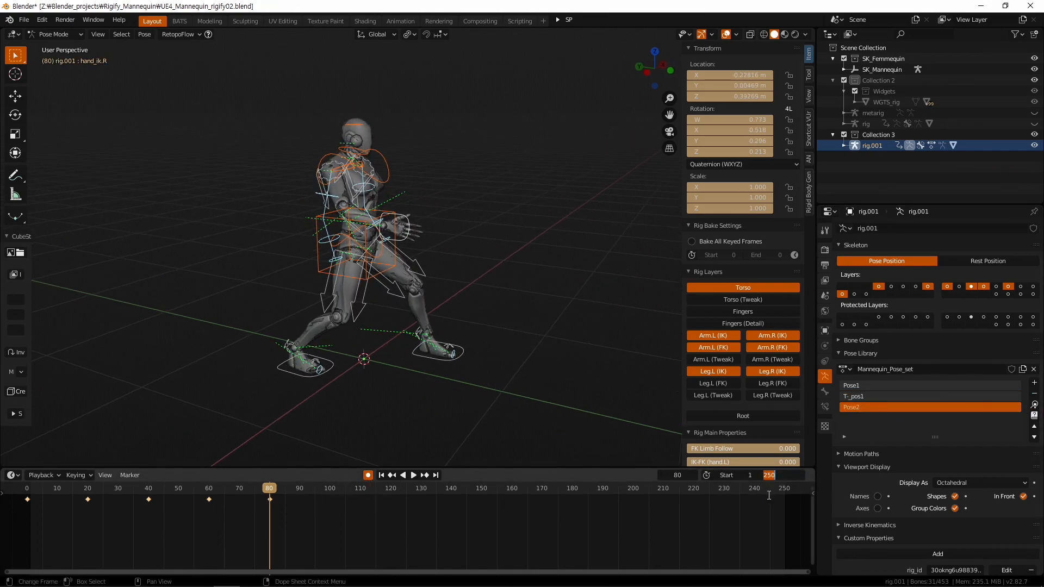
type("80")
key("Return")
middle_click_drag(400, 533, 627, 540)
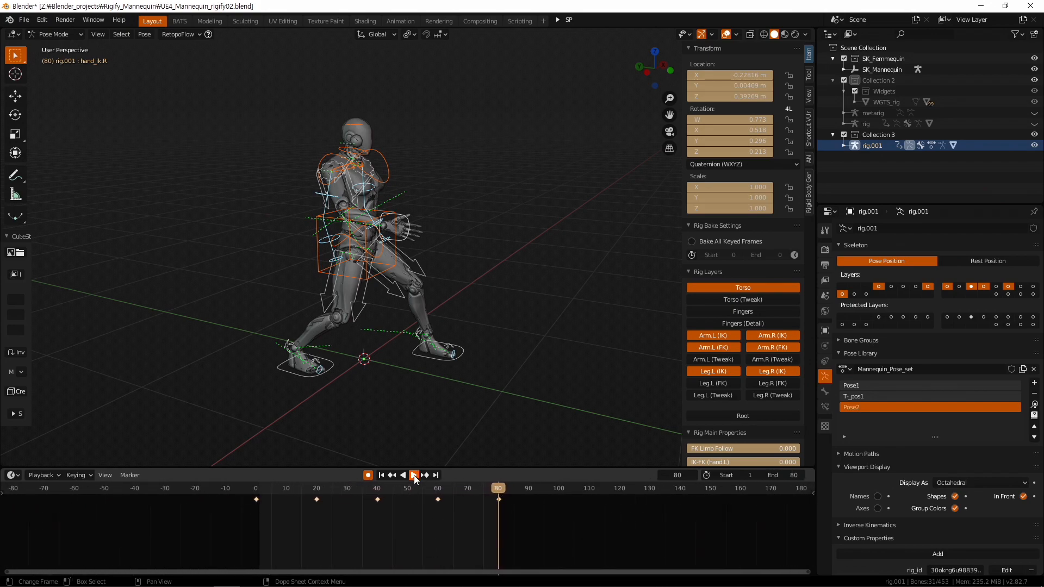
Play back the keyed pose animation, check the rig's motion from several angles, and stop playback
left_click(414, 475)
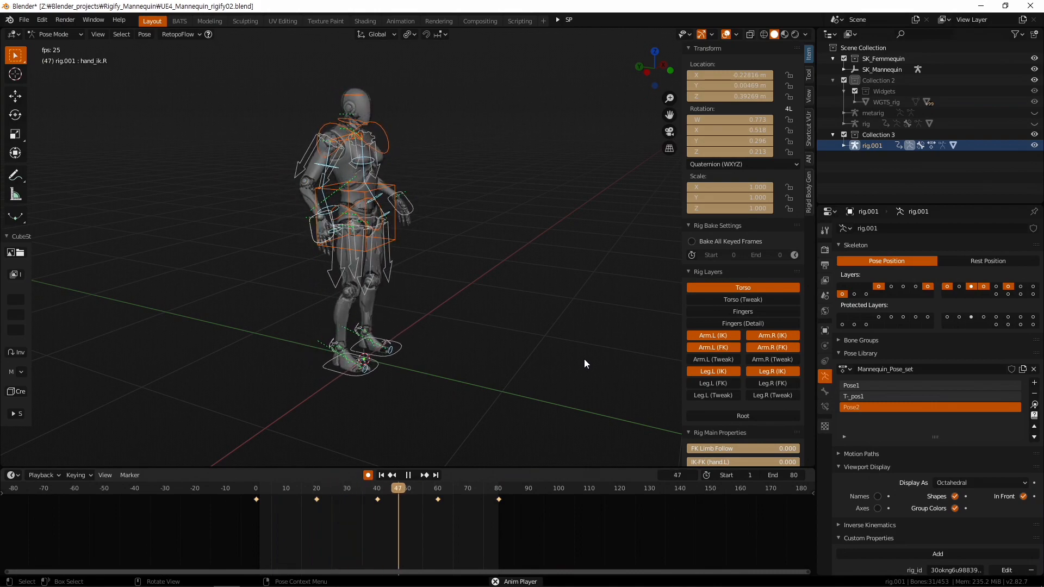
middle_click_drag(554, 370, 486, 368)
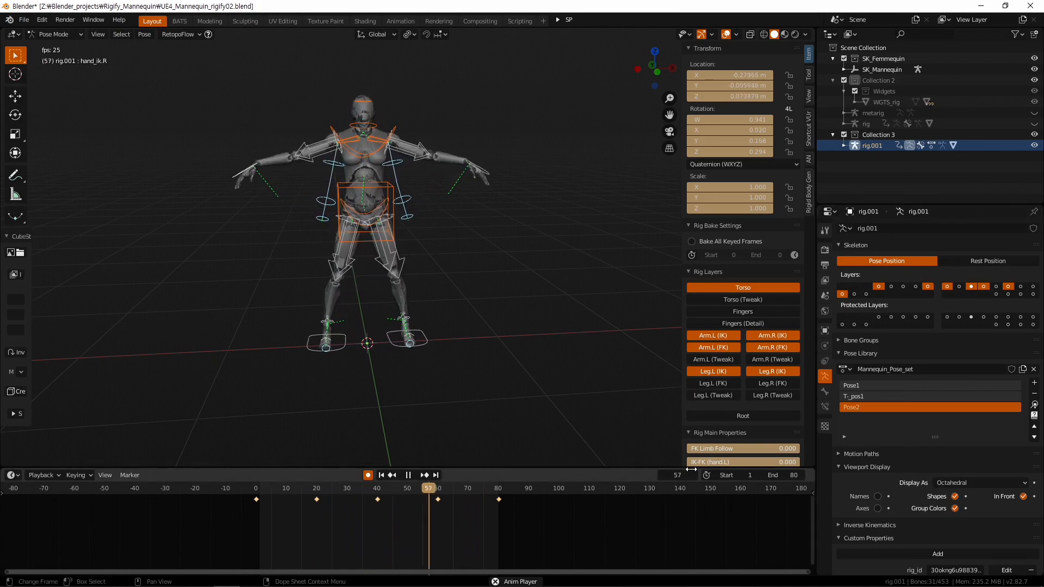
key("space")
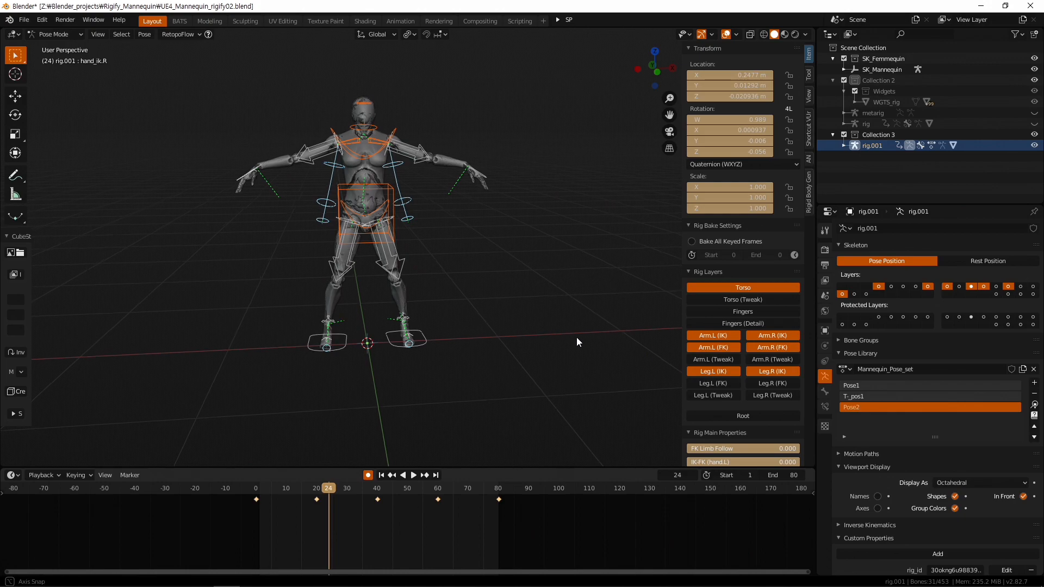
middle_click_drag(580, 338, 547, 339)
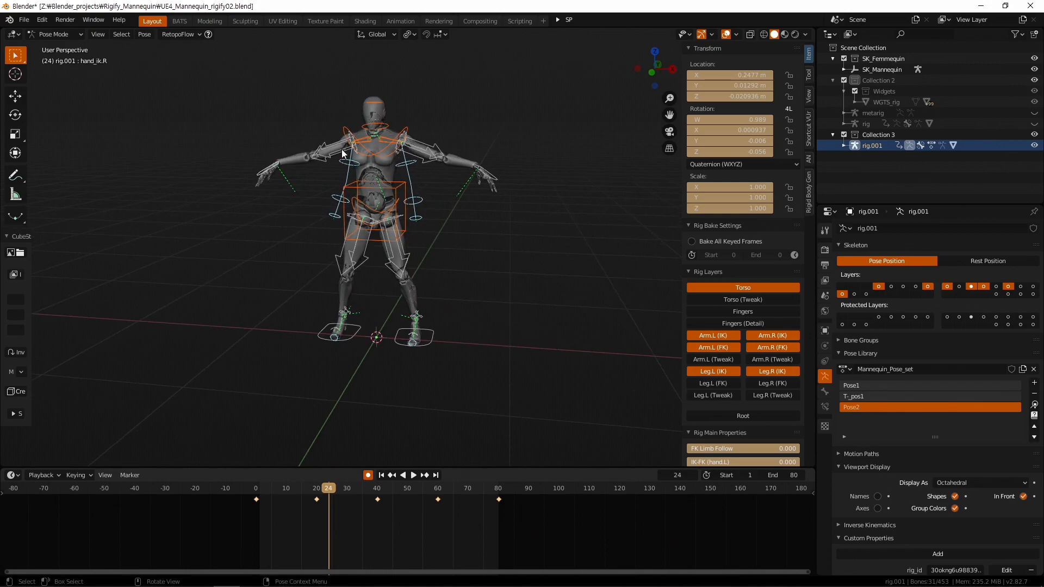